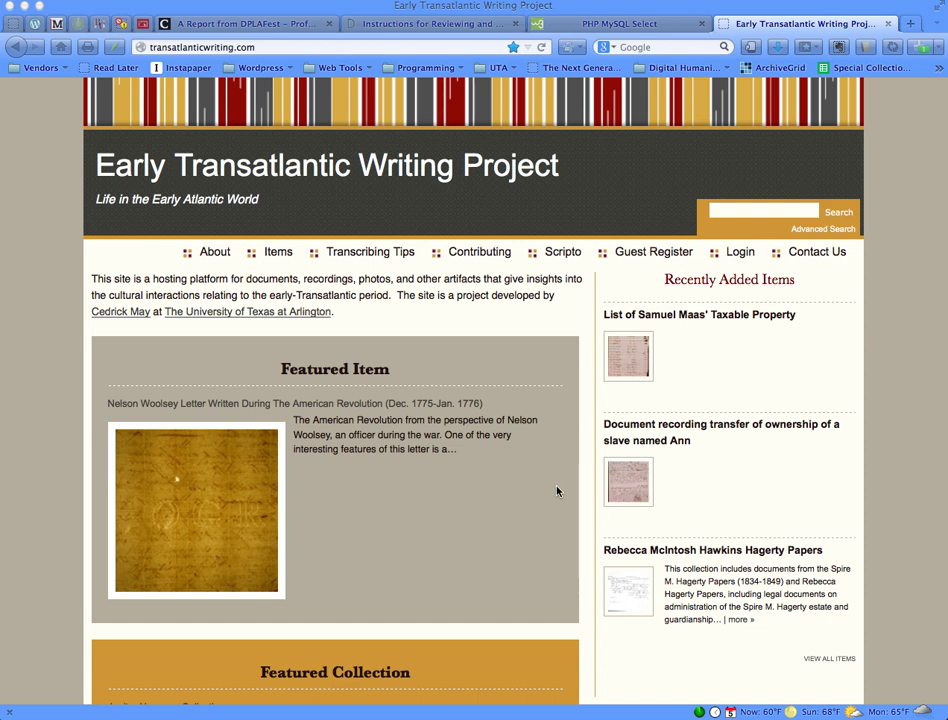
Step: Open the recently added Rebecca McIntosh Hawkins Hagerty Papers item and skim its first scanned documents
left_click(686, 552)
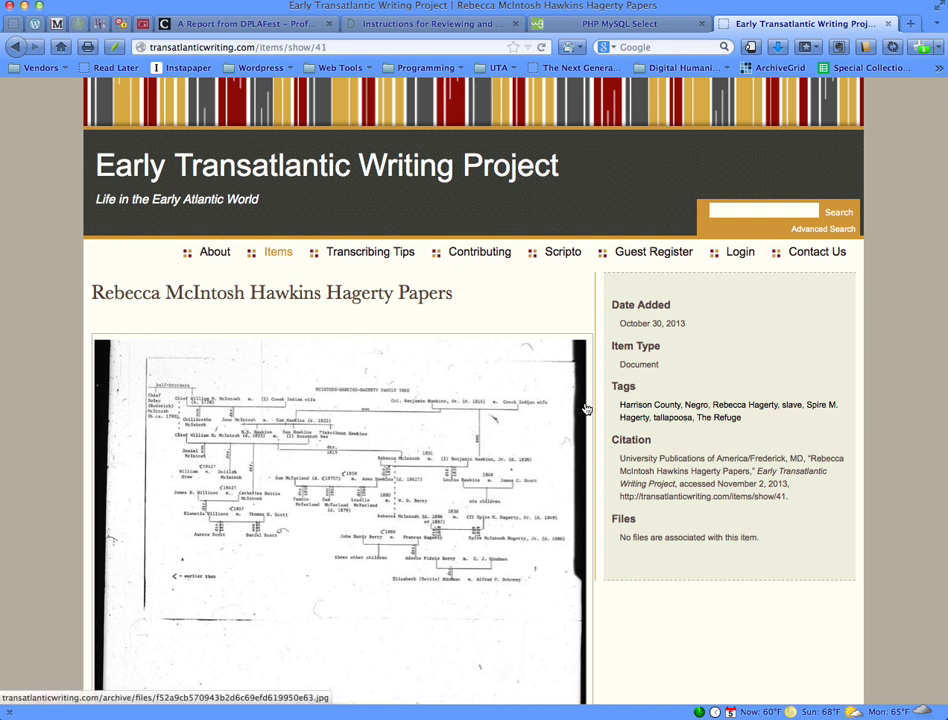
scroll(587, 409, "down", 4)
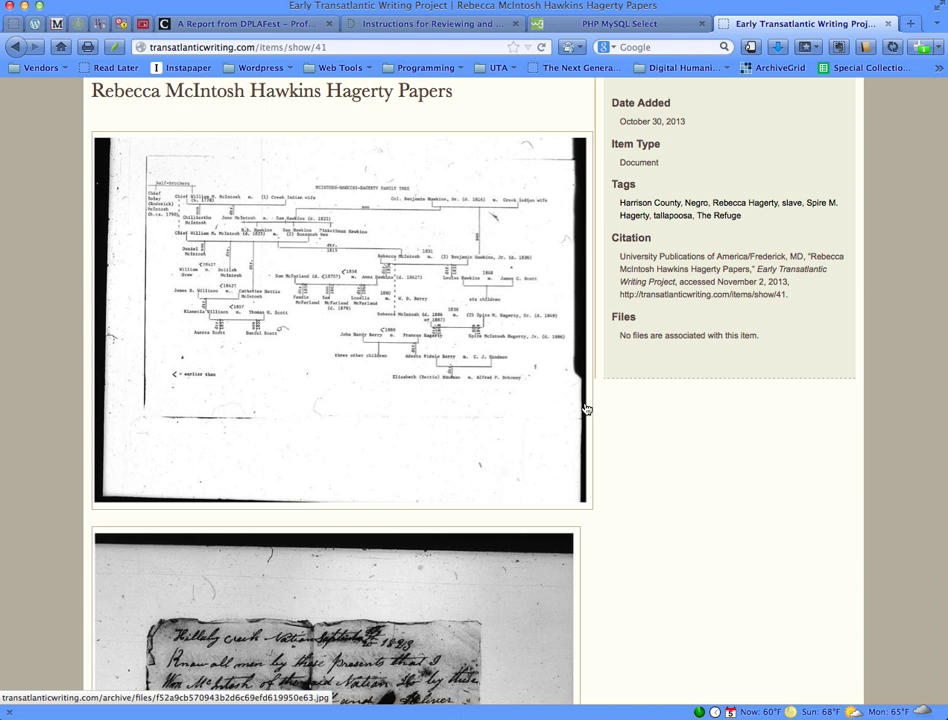
scroll(587, 409, "down", 14)
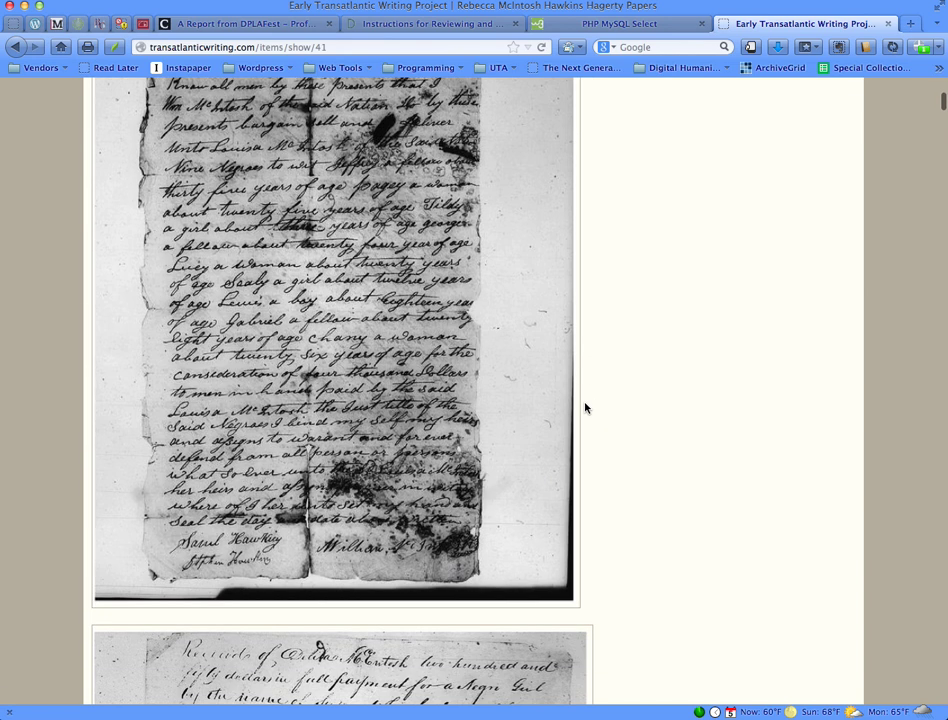
scroll(586, 408, "down", 15)
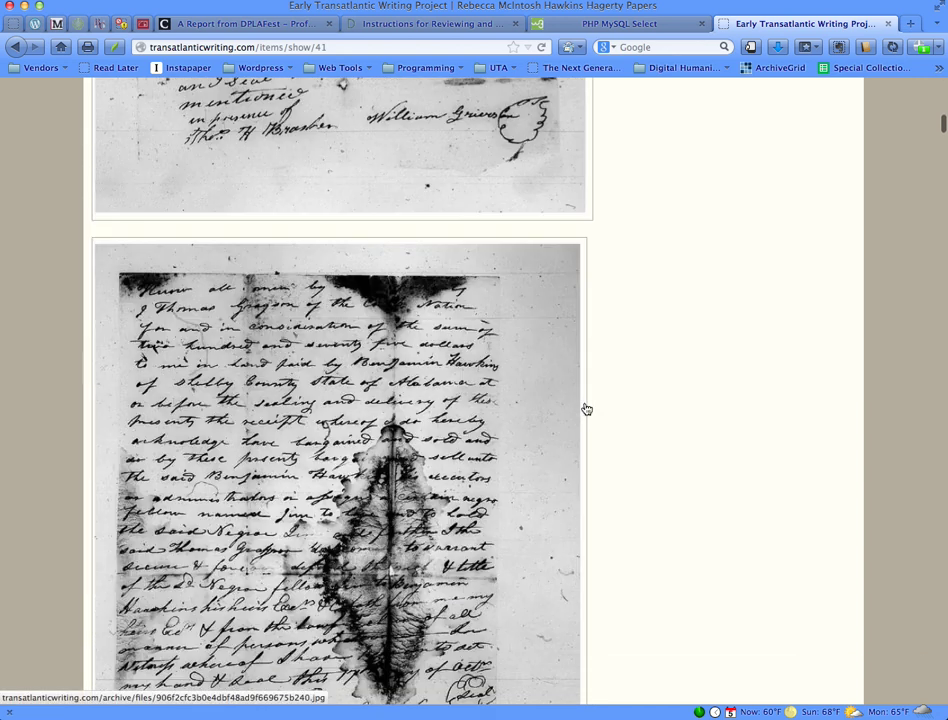
scroll(587, 409, "down", 15)
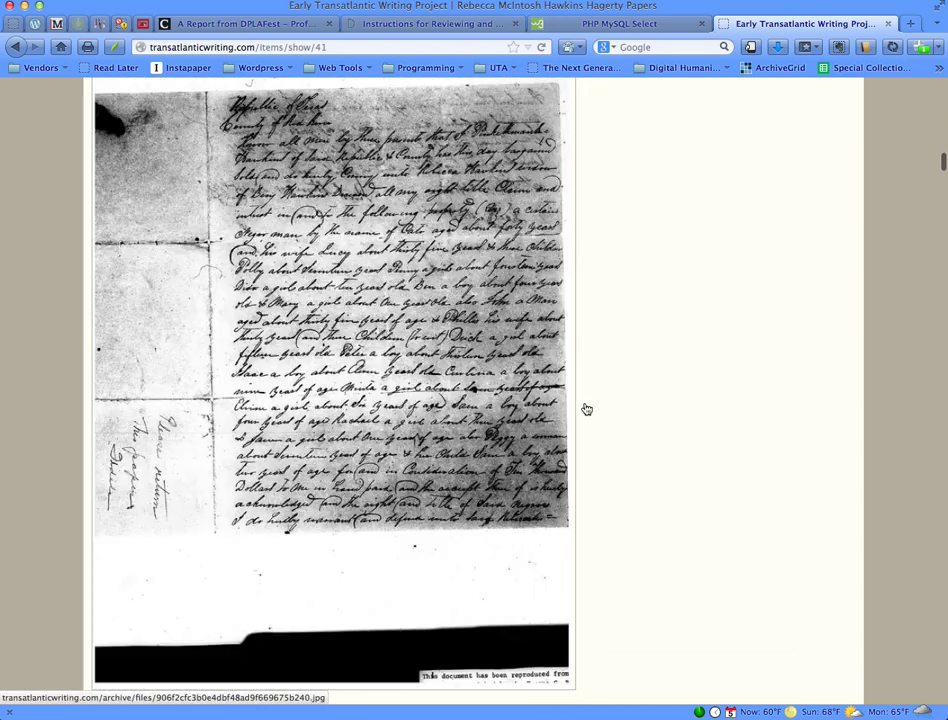
scroll(587, 409, "down", 15)
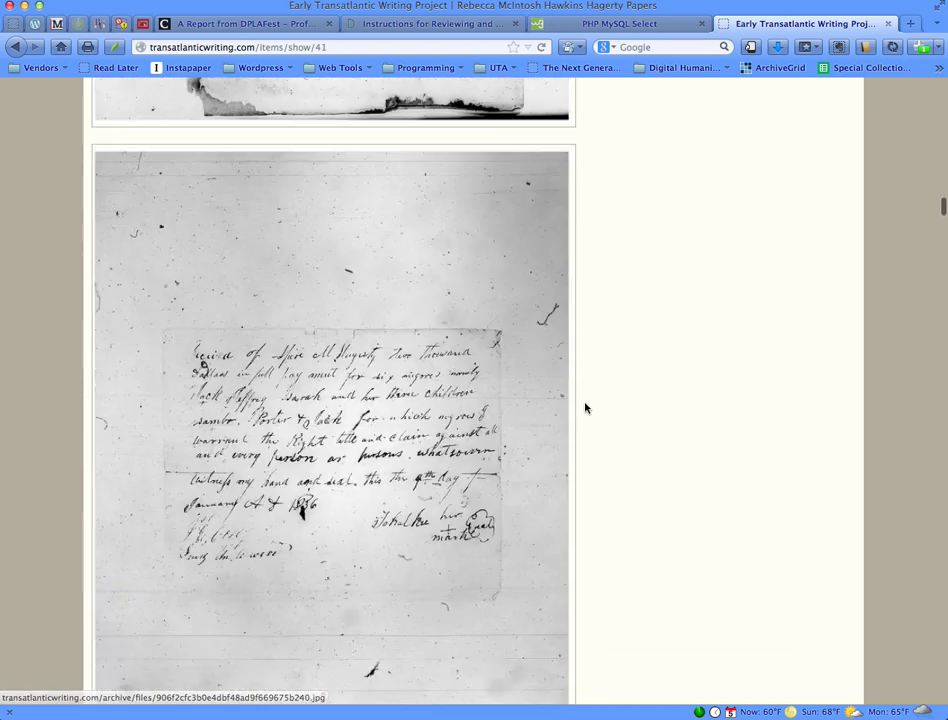
scroll(586, 408, "down", 4)
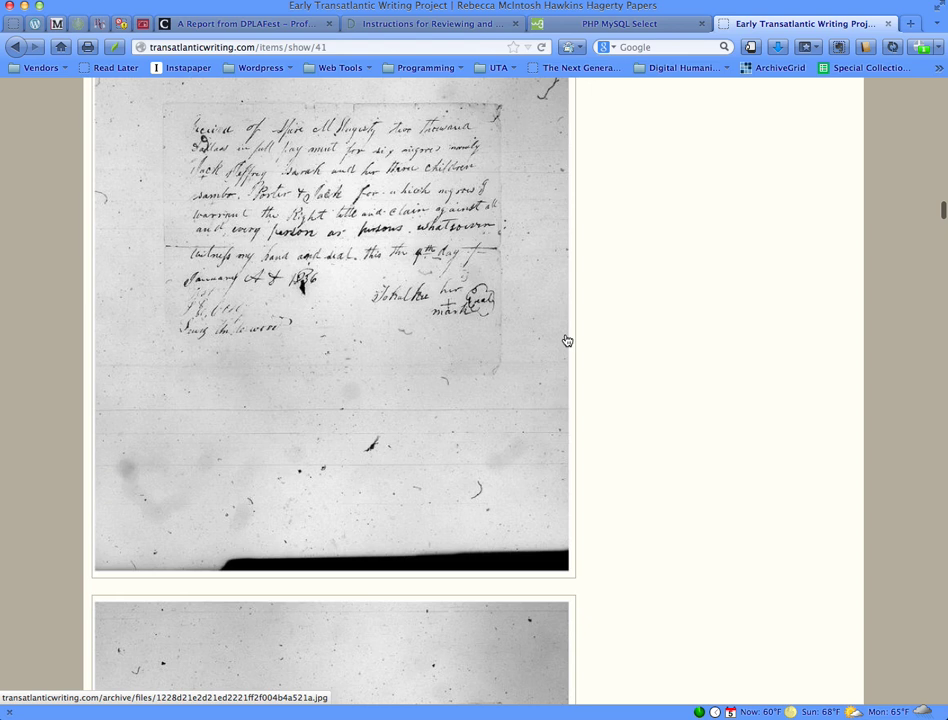
scroll(567, 345, "down", 7)
scroll(567, 350, "up", 20)
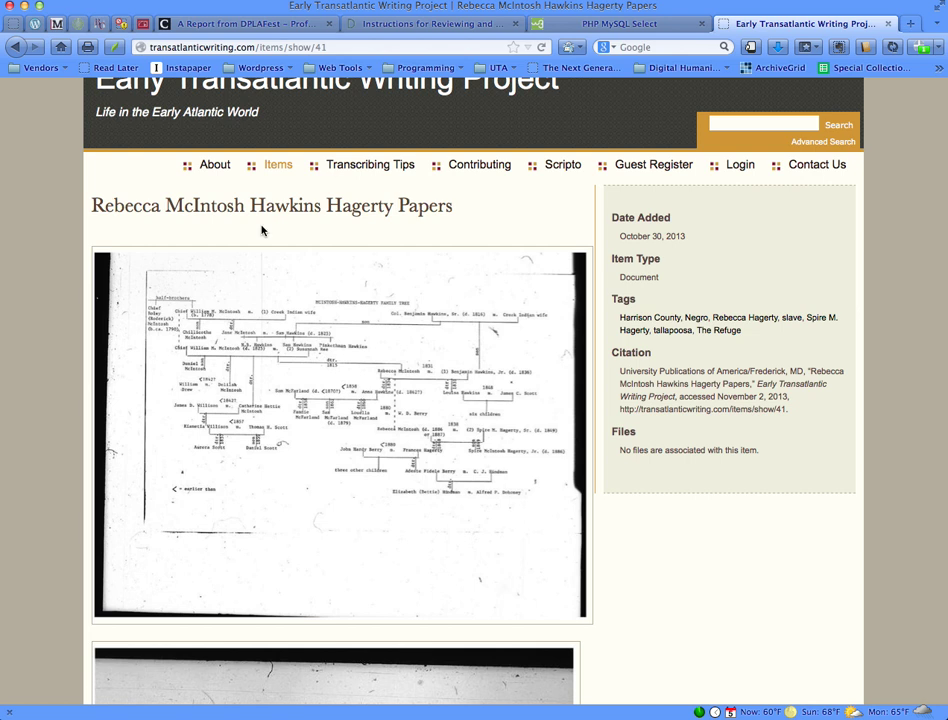
Step: Examine the item's scanned handwritten documents from the family tree through to the list of image files
scroll(588, 452, "down", 15)
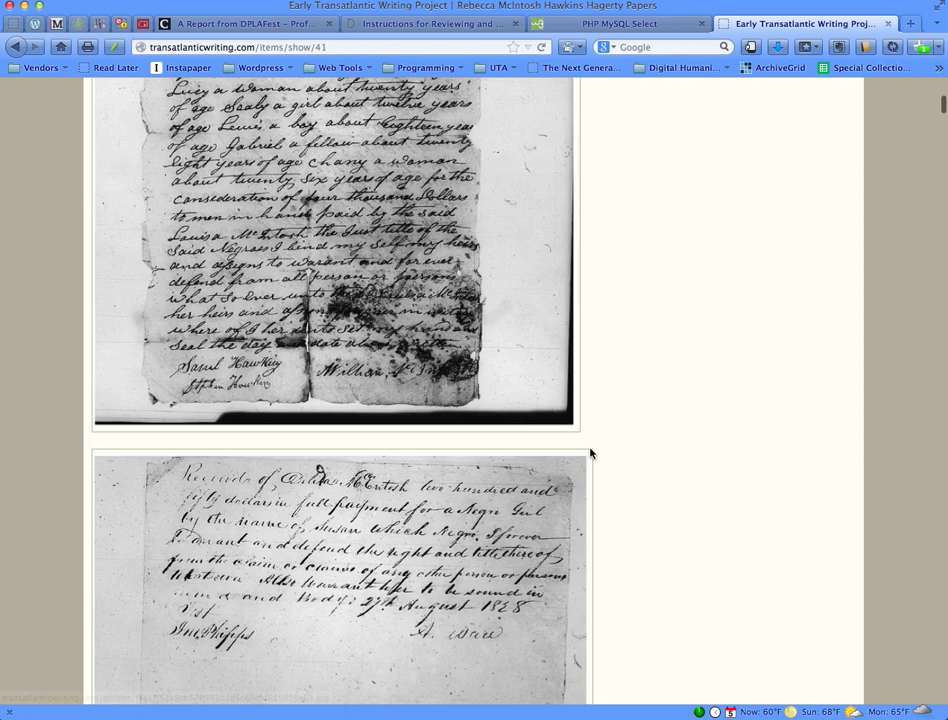
scroll(590, 452, "down", 20)
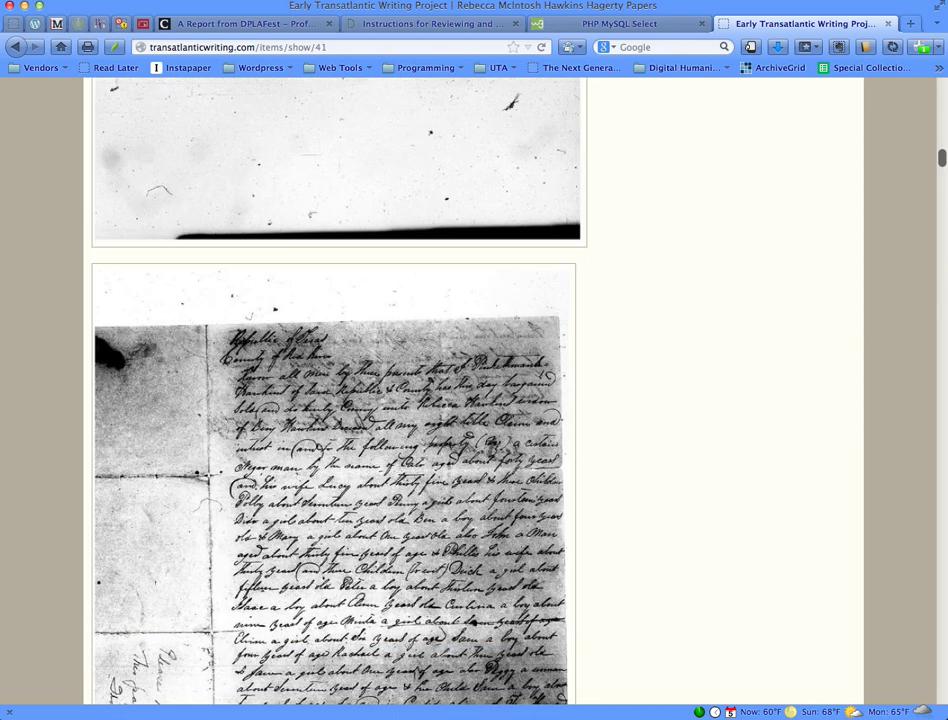
scroll(777, 297, "down", 10)
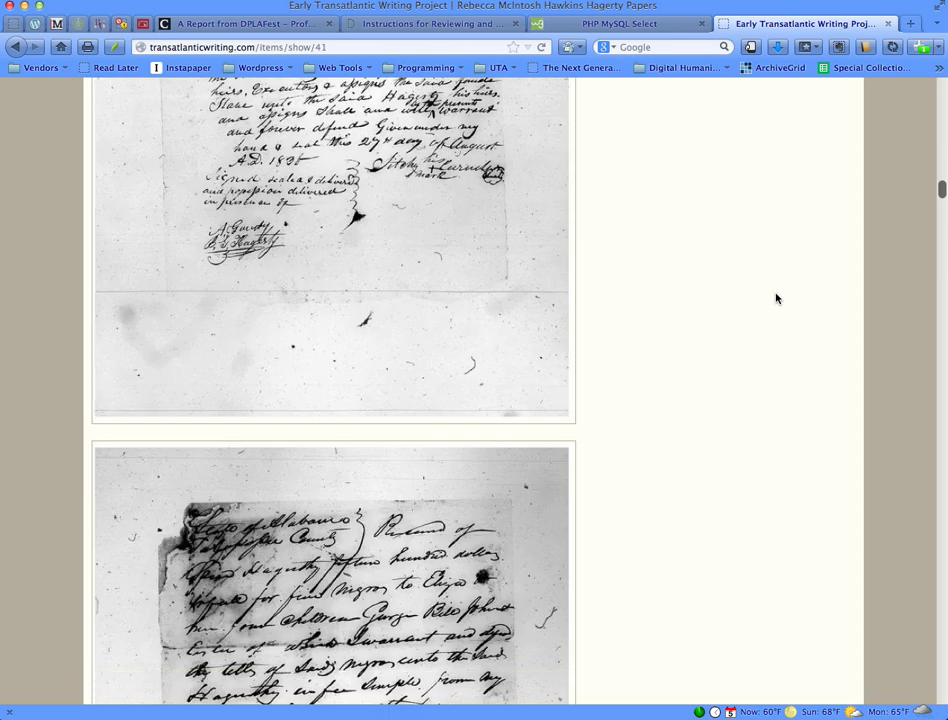
scroll(776, 298, "down", 20)
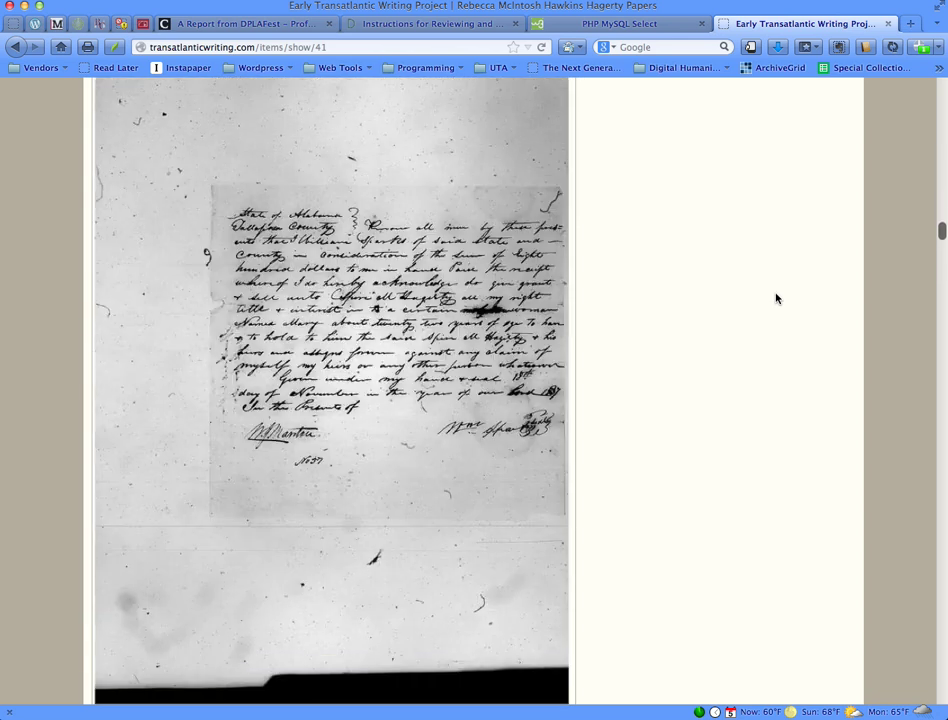
scroll(776, 298, "down", 20)
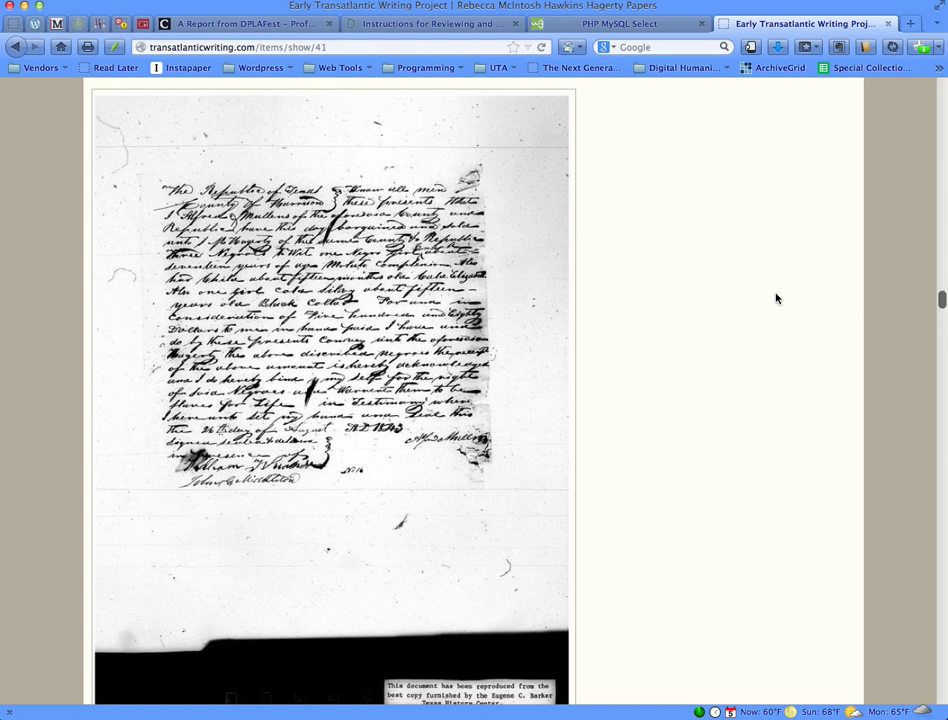
scroll(776, 298, "down", 20)
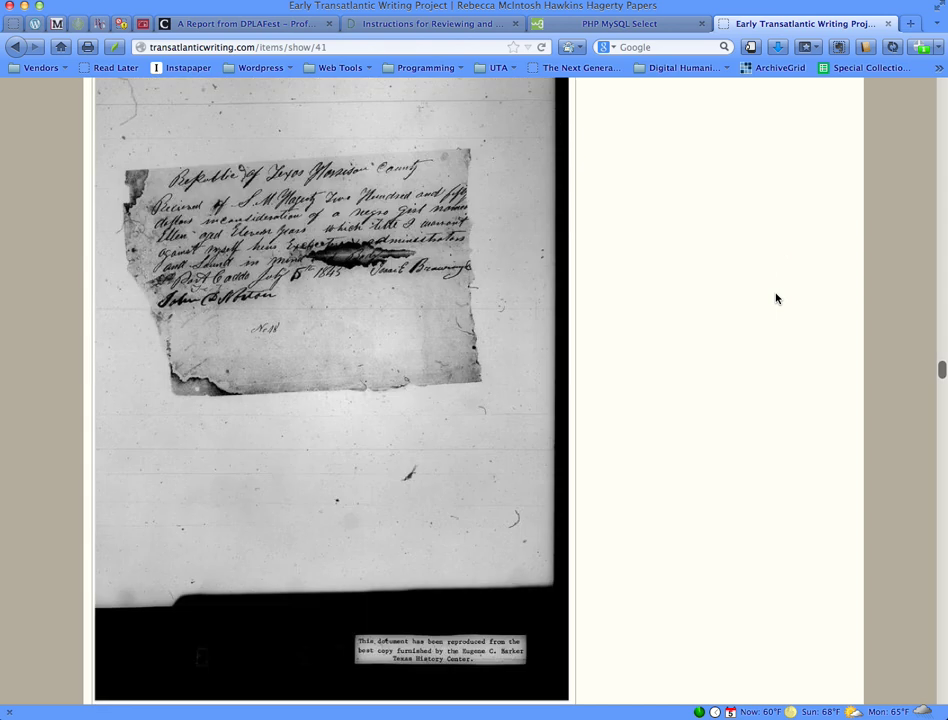
scroll(776, 298, "up", 5)
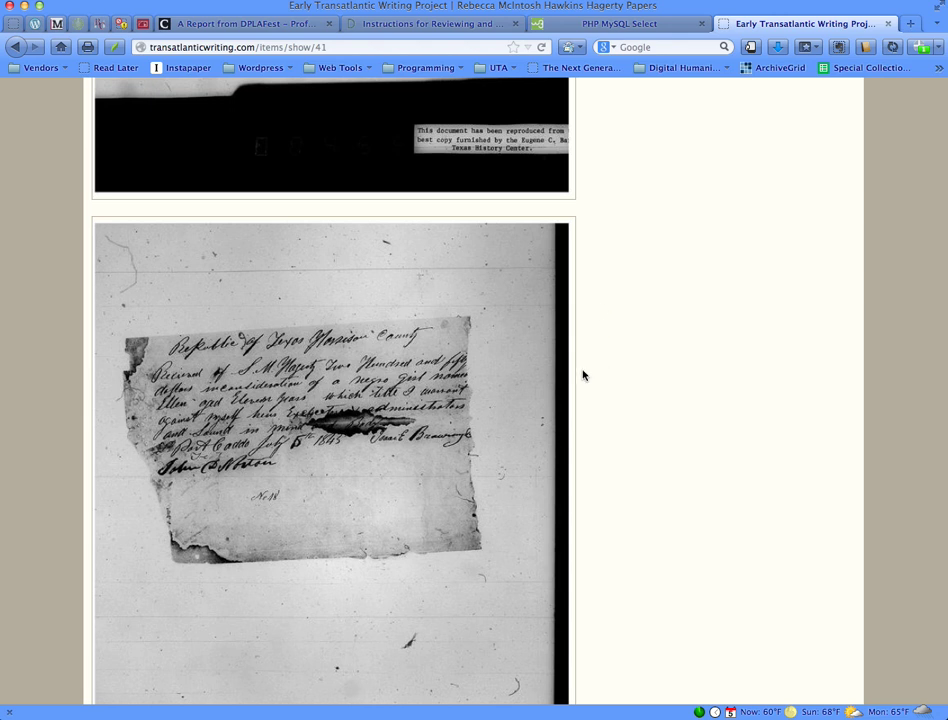
scroll(543, 392, "down", 3)
scroll(543, 392, "down", 3)
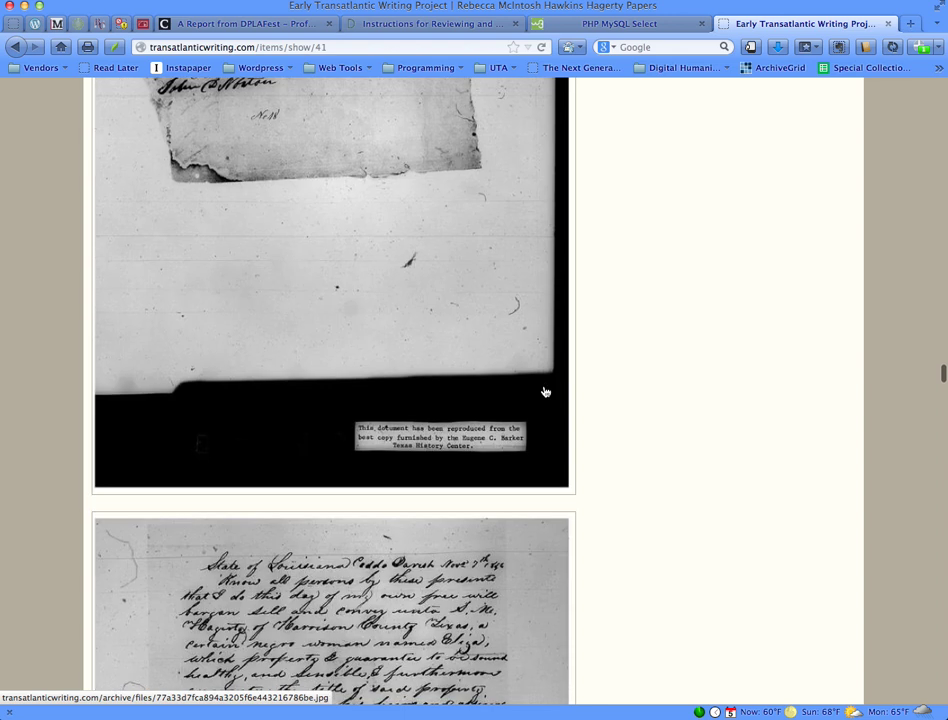
scroll(545, 392, "down", 3)
scroll(545, 392, "down", 5)
scroll(545, 392, "down", 6)
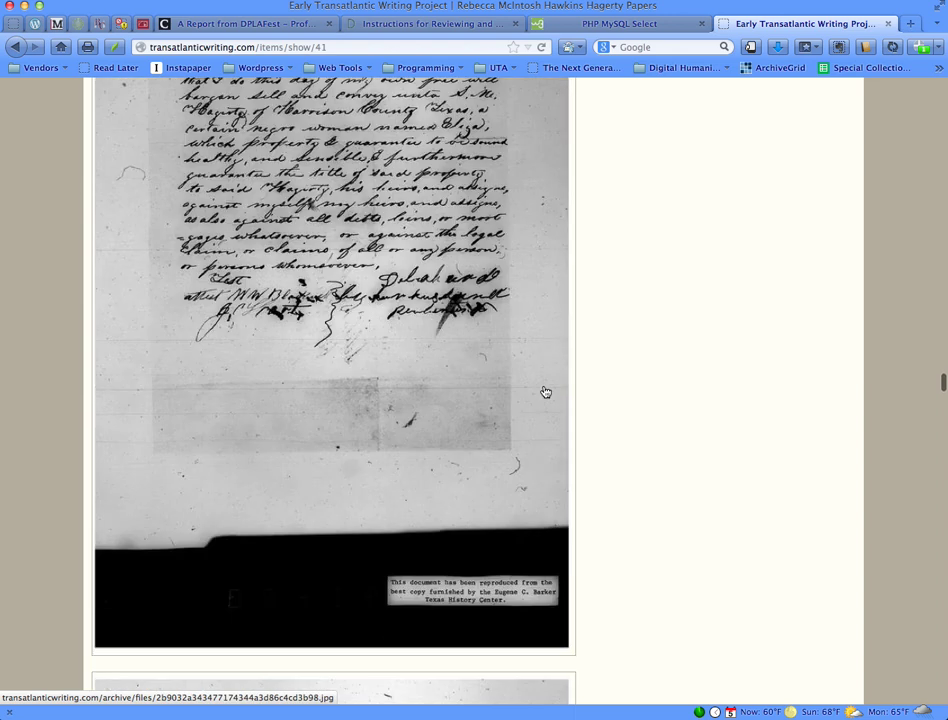
scroll(545, 392, "down", 20)
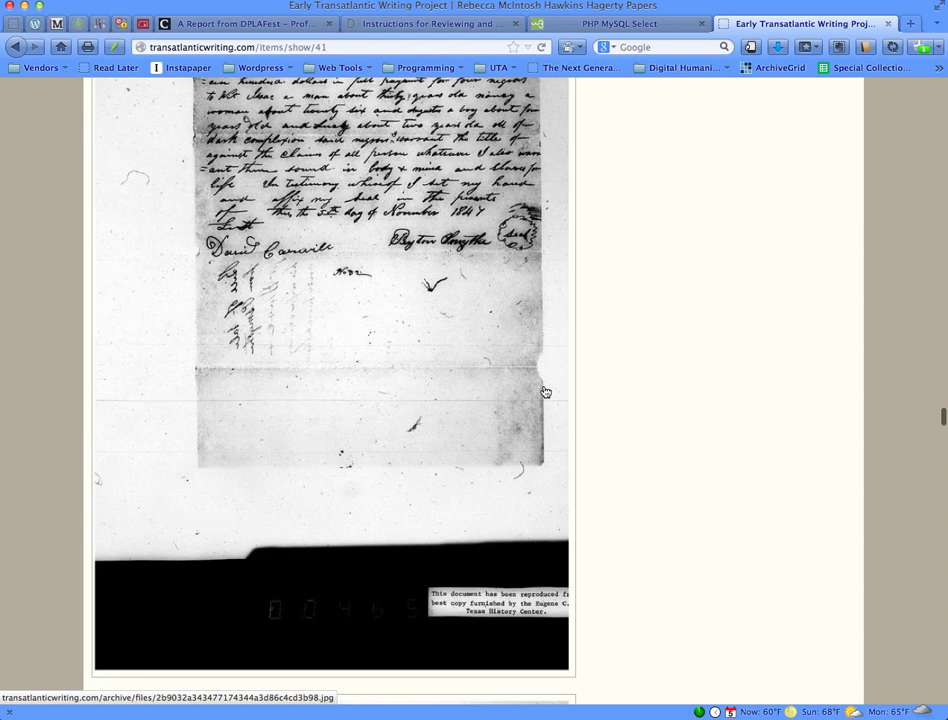
scroll(620, 383, "down", 12)
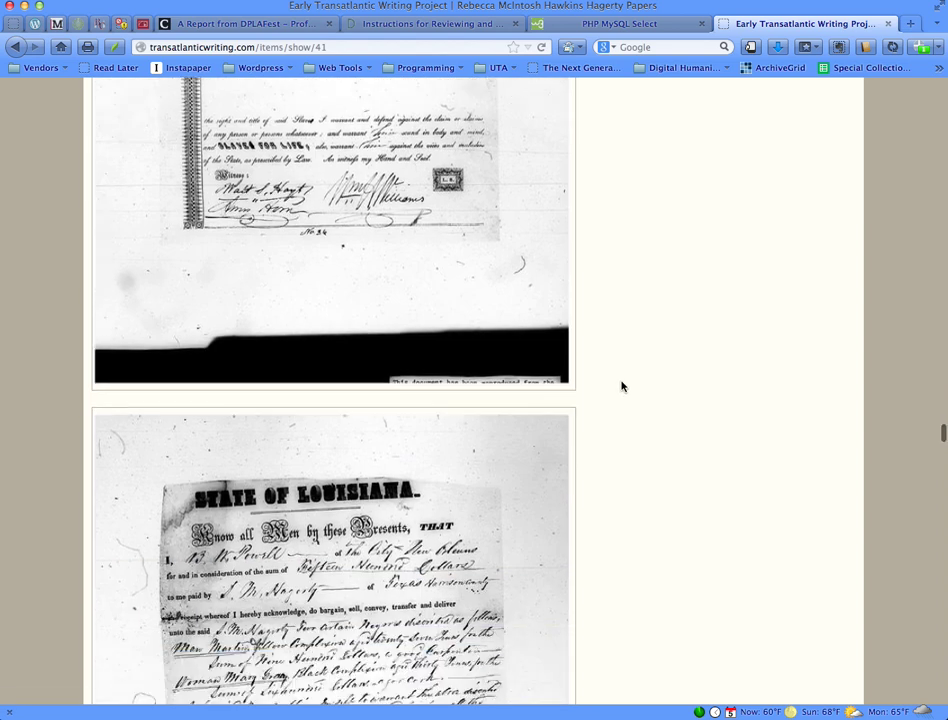
scroll(621, 386, "down", 20)
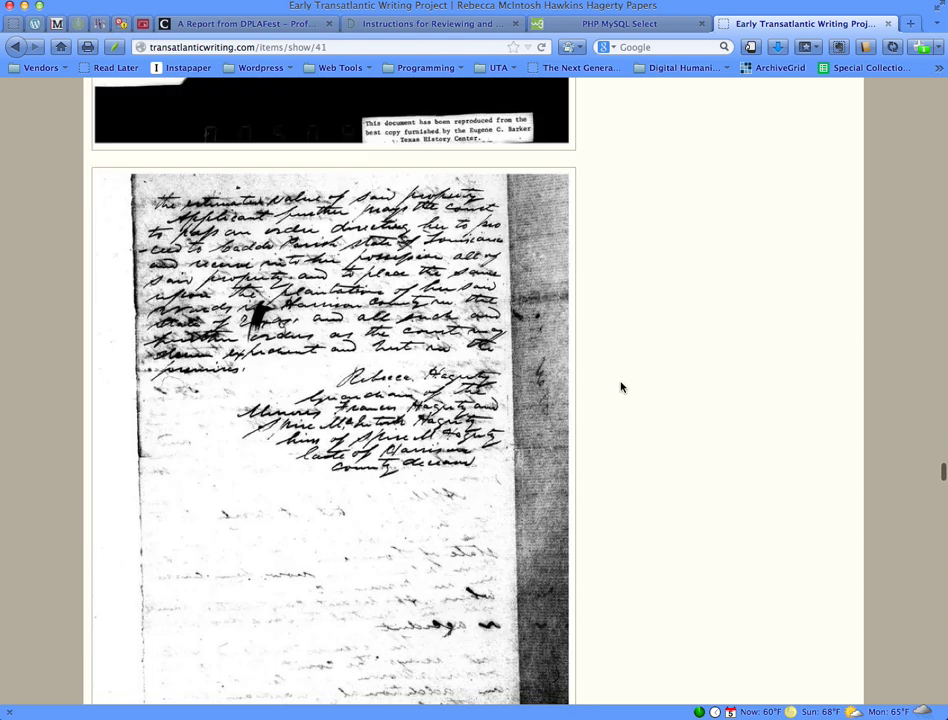
scroll(621, 387, "down", 10)
scroll(620, 385, "down", 20)
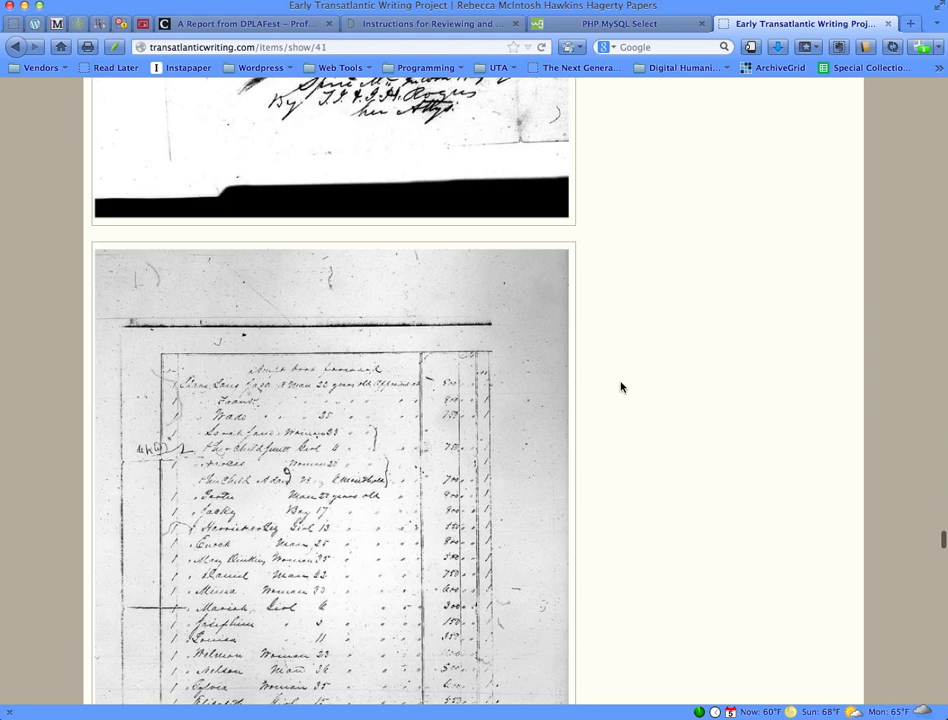
scroll(620, 387, "down", 20)
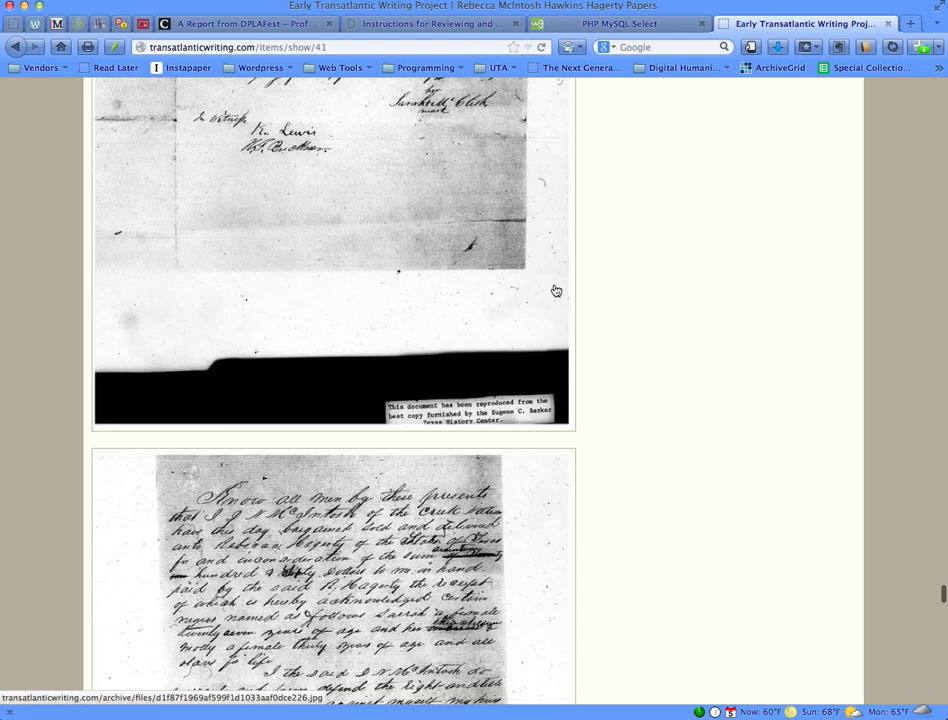
scroll(639, 301, "down", 20)
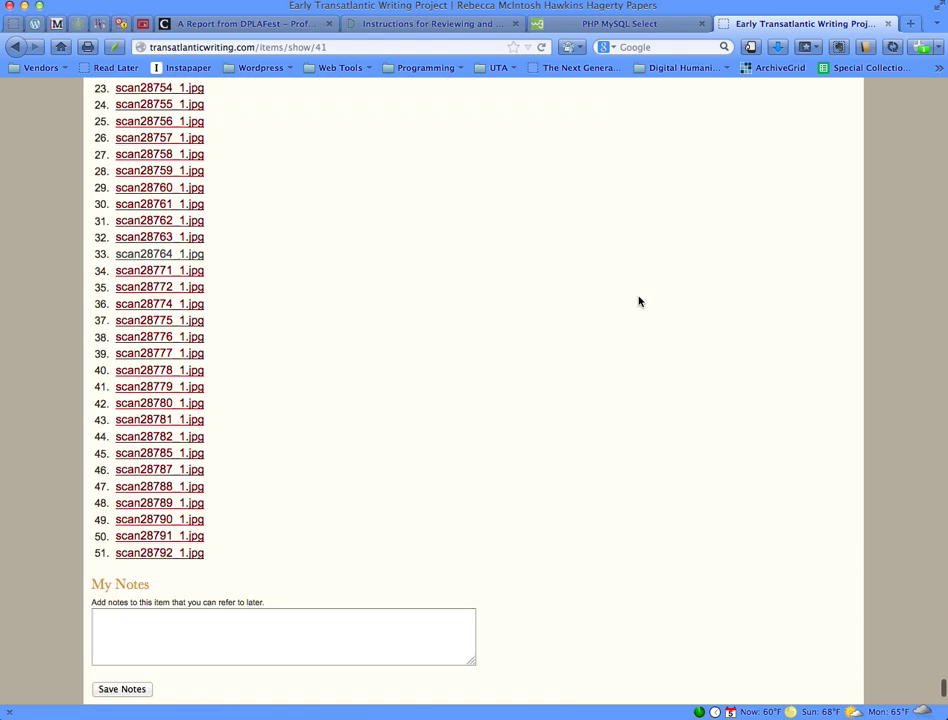
Step: Review the item's image file list together with its My Notes and My Tags sections
scroll(417, 190, "up", 3)
scroll(417, 190, "down", 3)
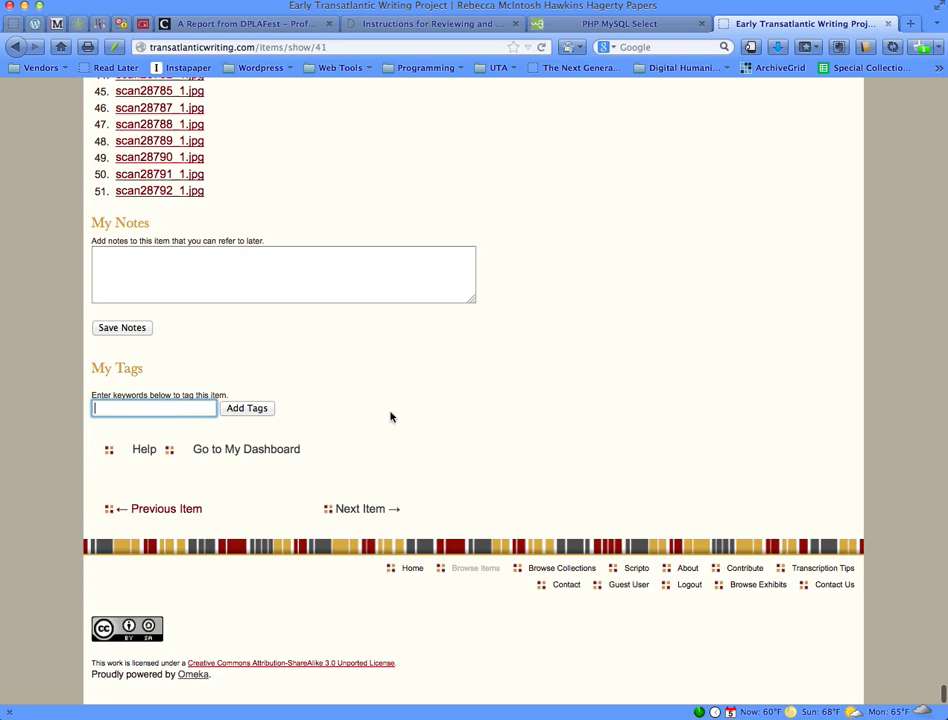
scroll(391, 417, "up", 15)
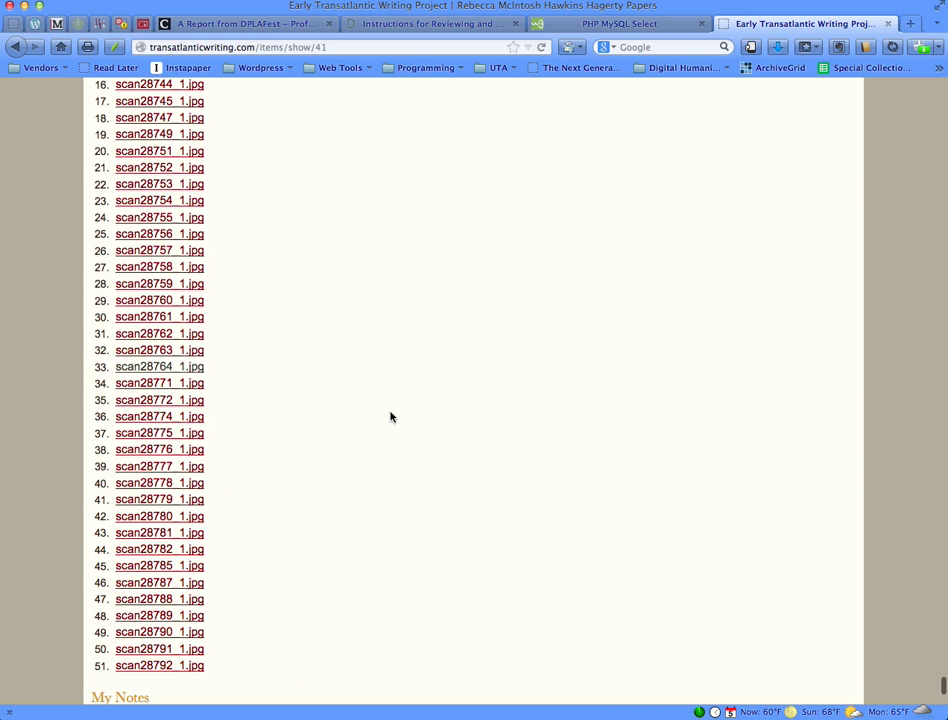
scroll(391, 417, "down", 15)
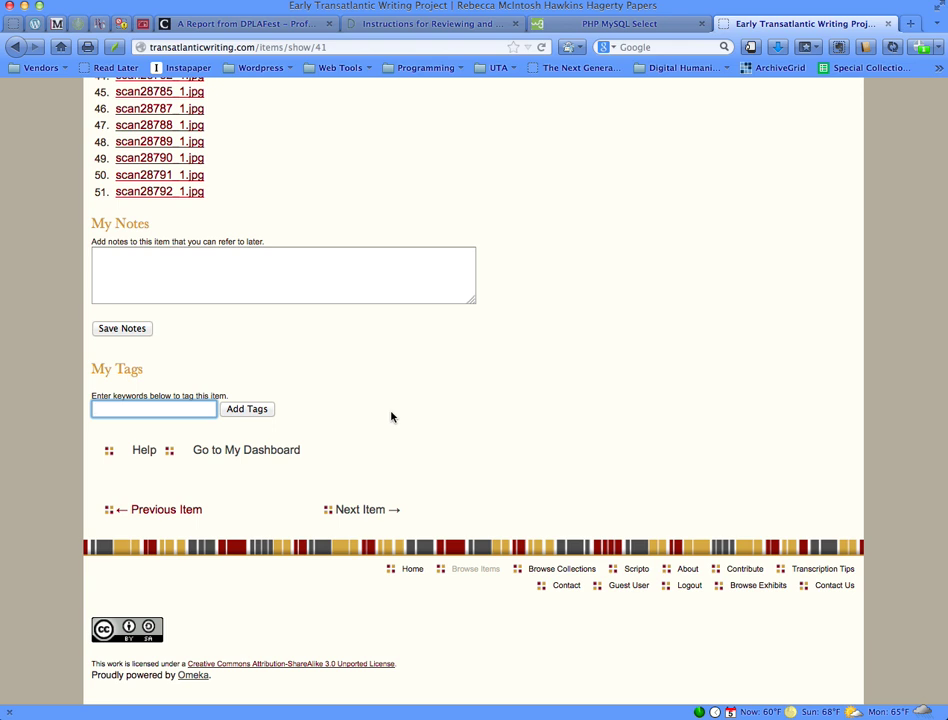
scroll(522, 449, "up", 6)
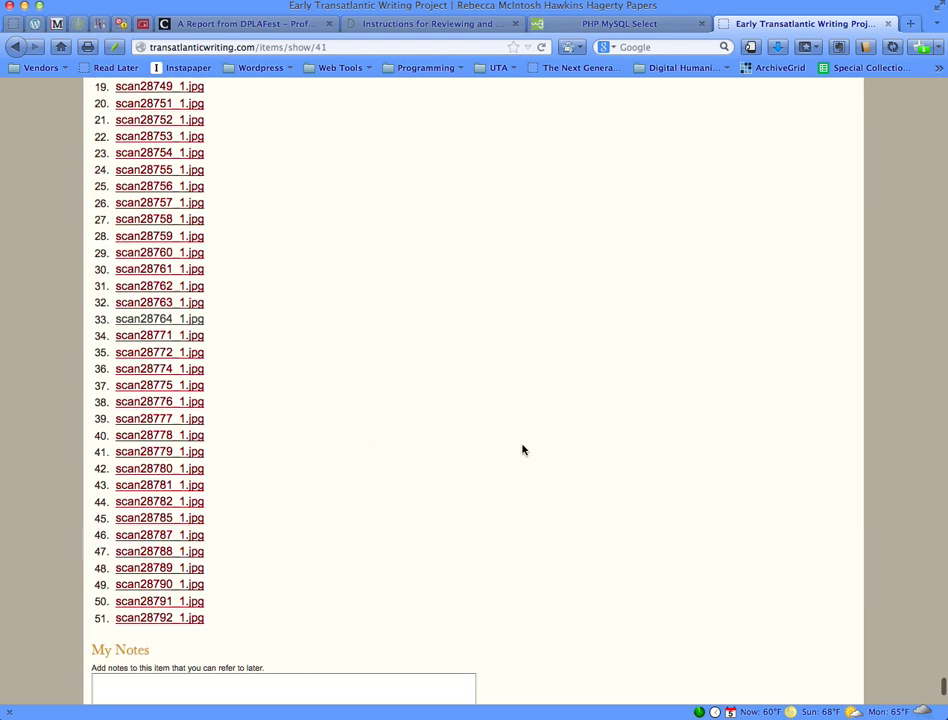
Step: Go back through the scans to the item's title and place the cursor in the site's search field
scroll(522, 449, "up", 15)
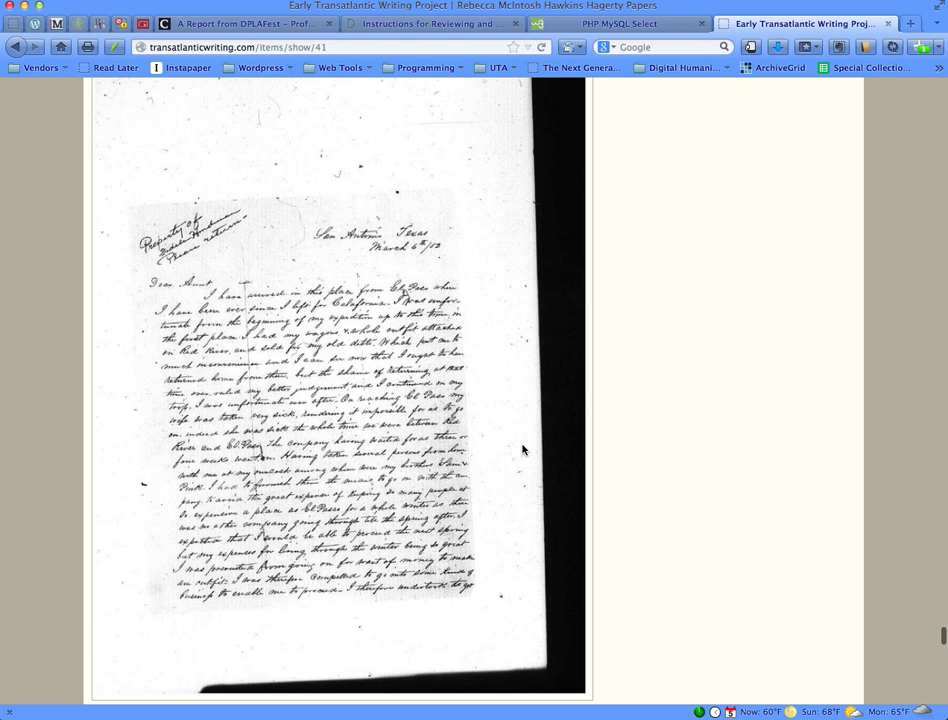
scroll(522, 449, "up", 15)
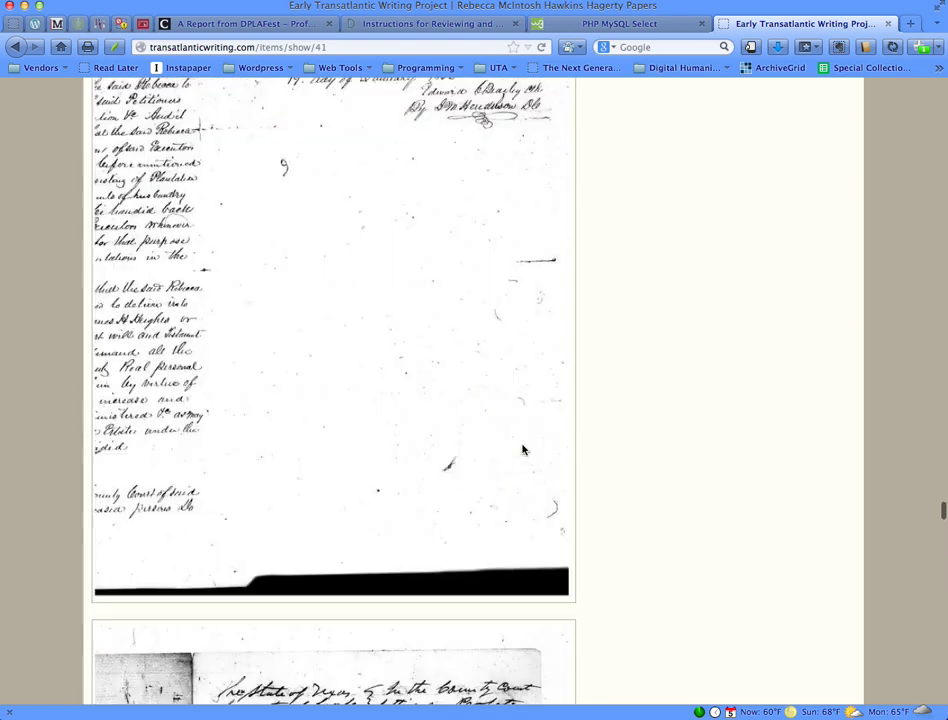
scroll(522, 449, "up", 15)
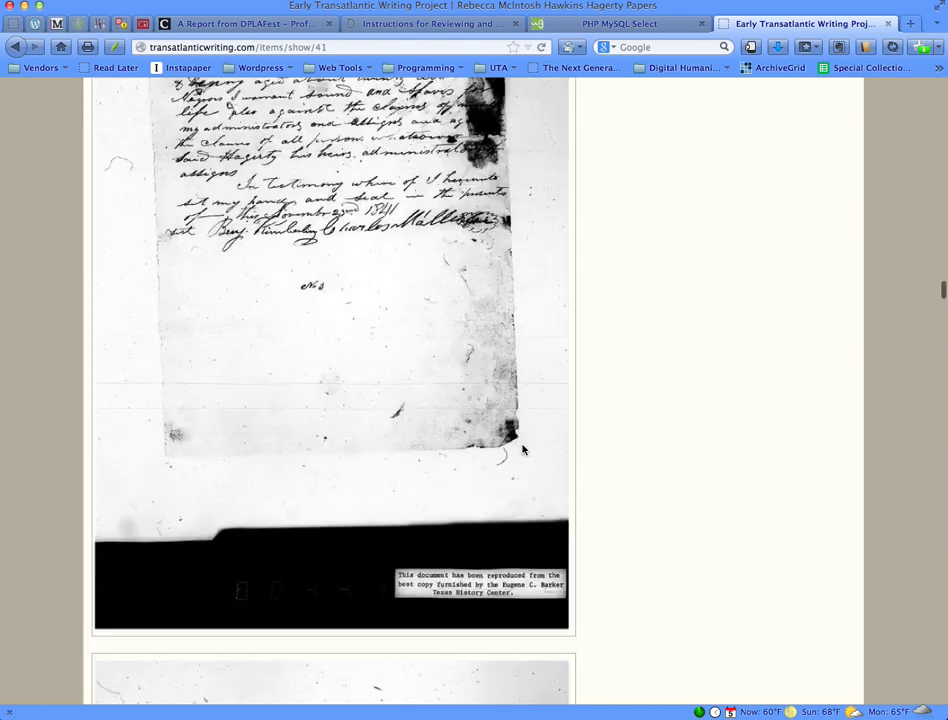
scroll(522, 449, "up", 15)
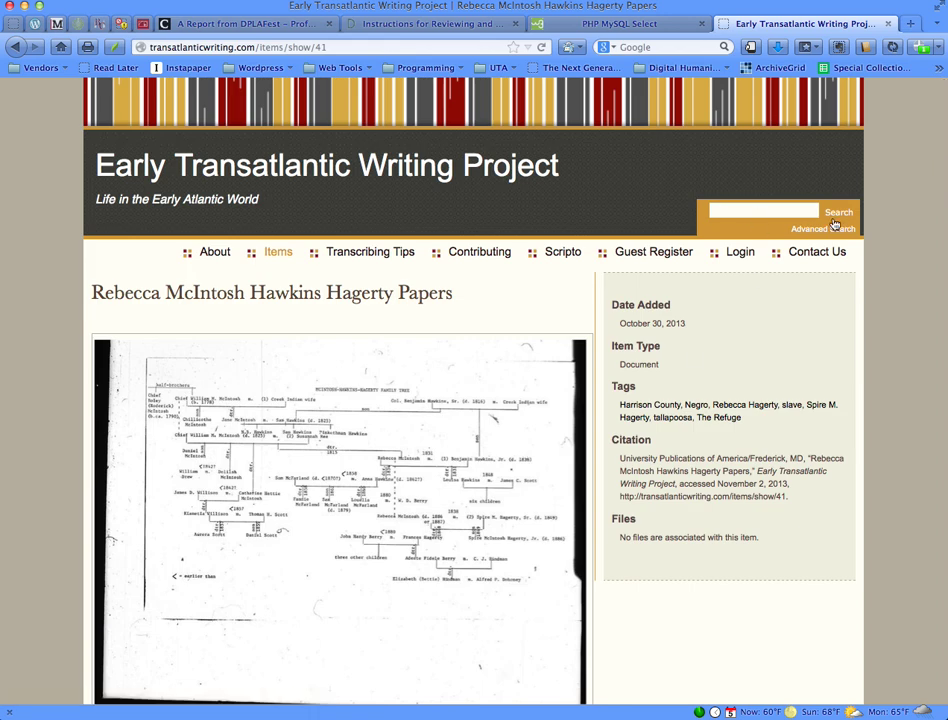
left_click(711, 212)
Step: Look over the family tree and the first handwritten slave sale documents again
scroll(507, 385, "down", 10)
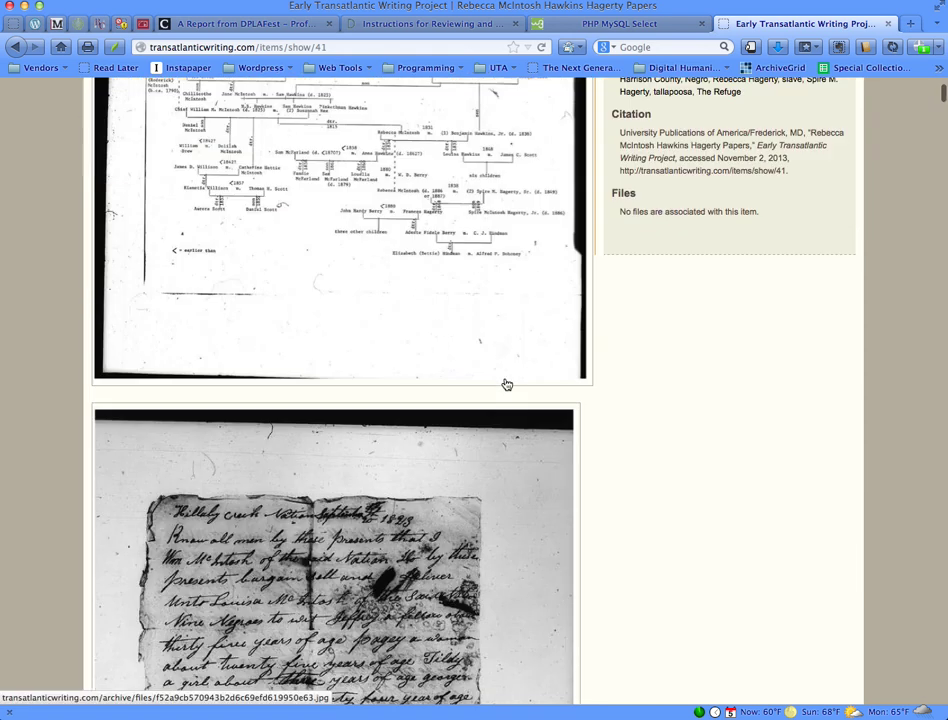
scroll(505, 384, "down", 3)
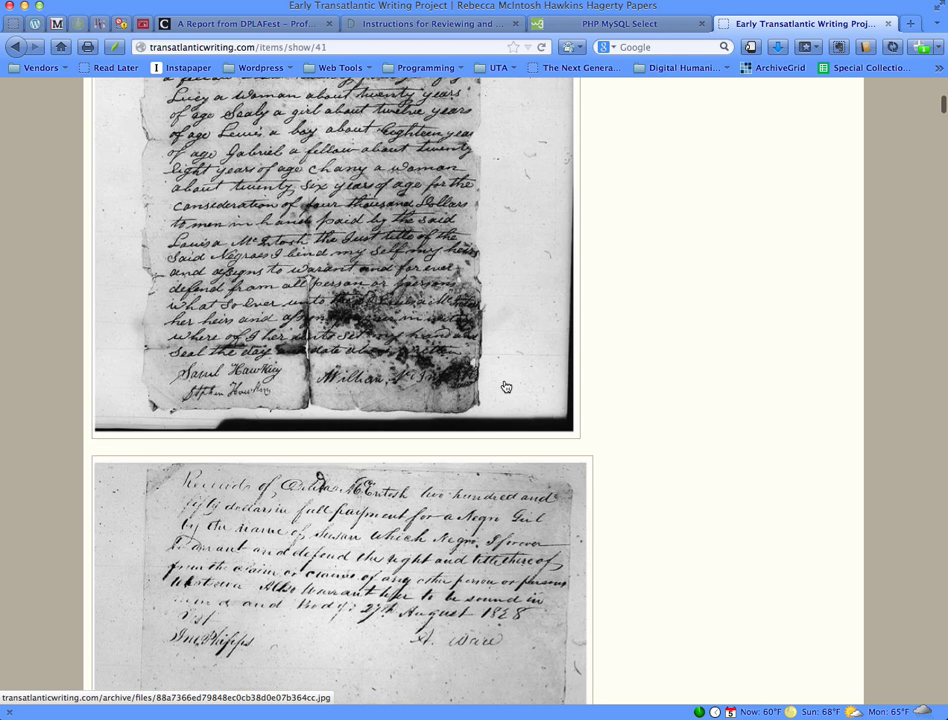
scroll(508, 387, "up", 8)
scroll(508, 387, "up", 5)
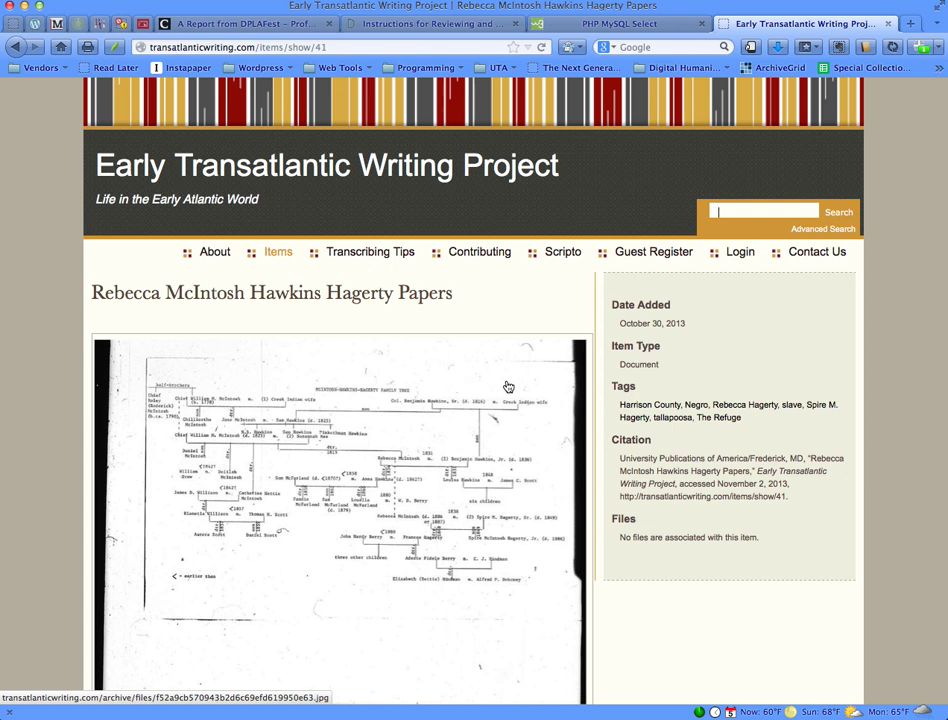
scroll(507, 386, "down", 20)
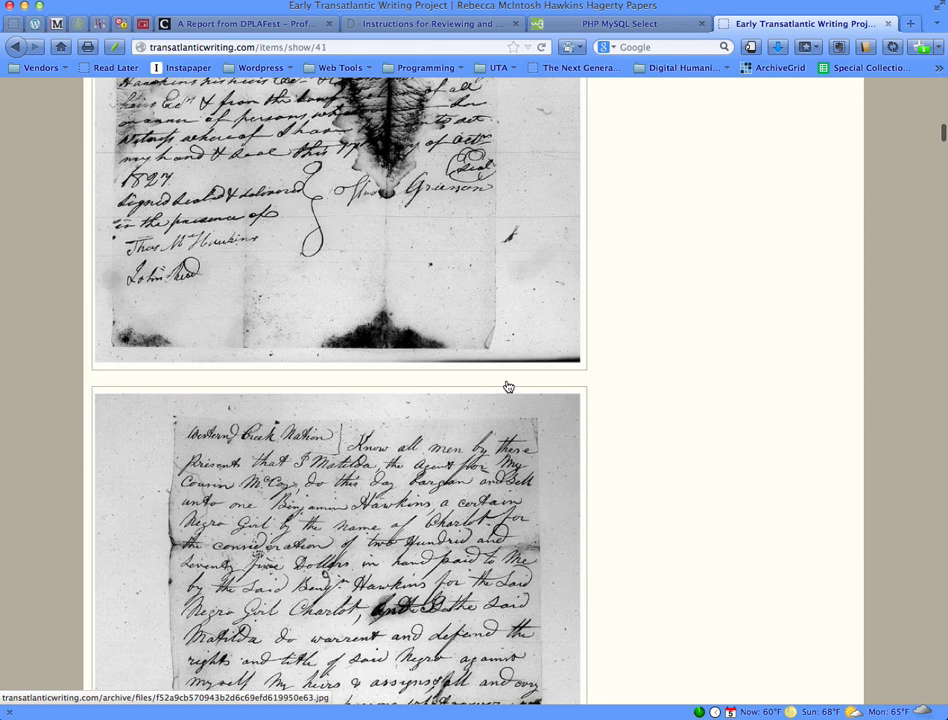
Step: Examine the item's handwritten bills of sale again, moving between the family tree and the scans further on
scroll(508, 387, "down", 10)
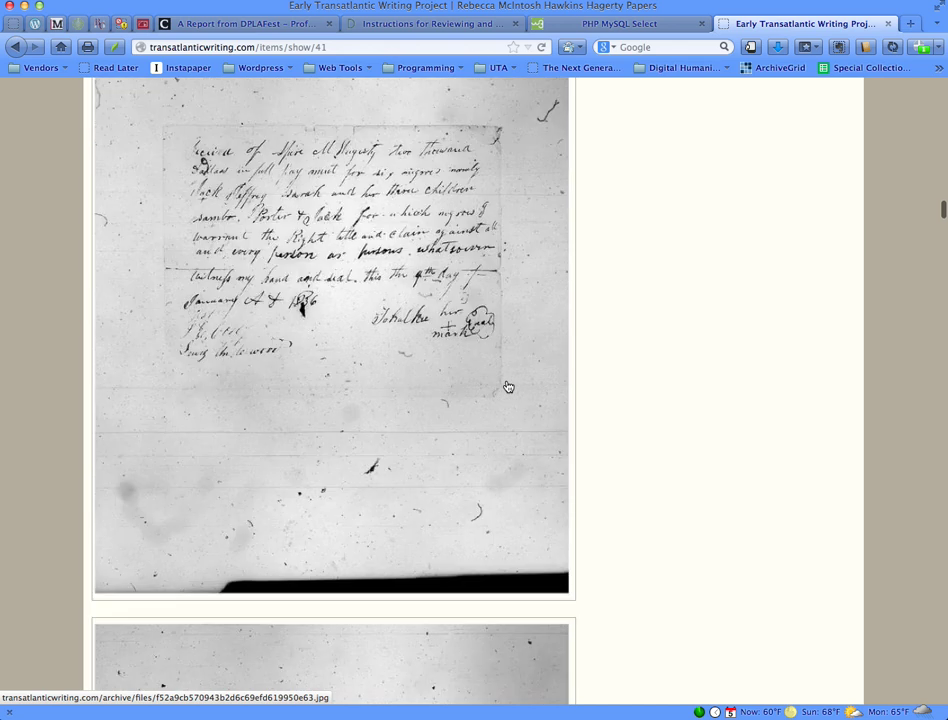
scroll(508, 387, "down", 15)
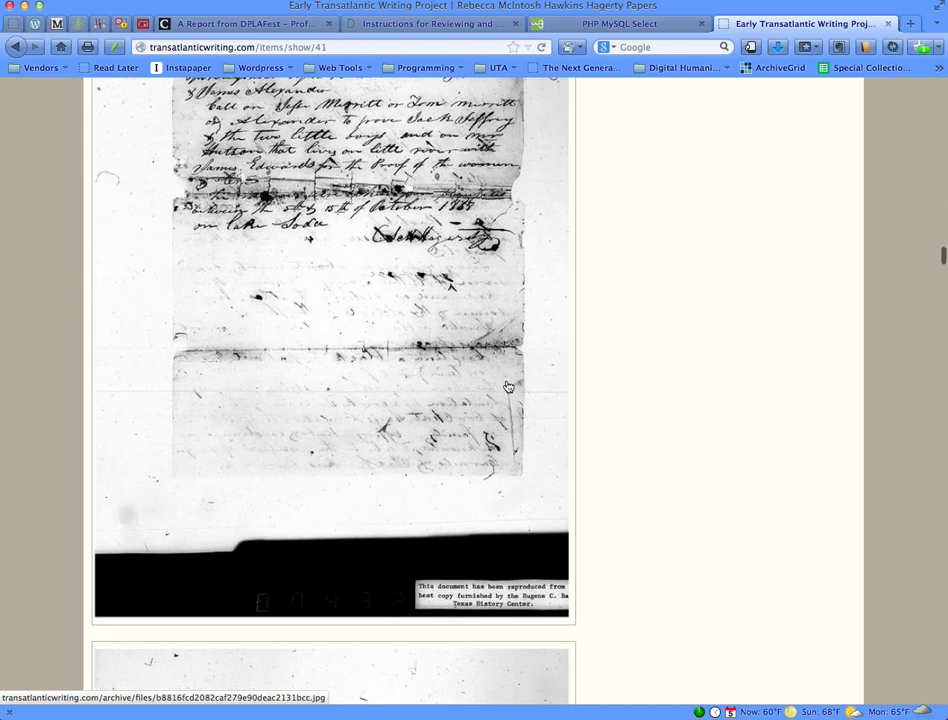
scroll(508, 387, "down", 15)
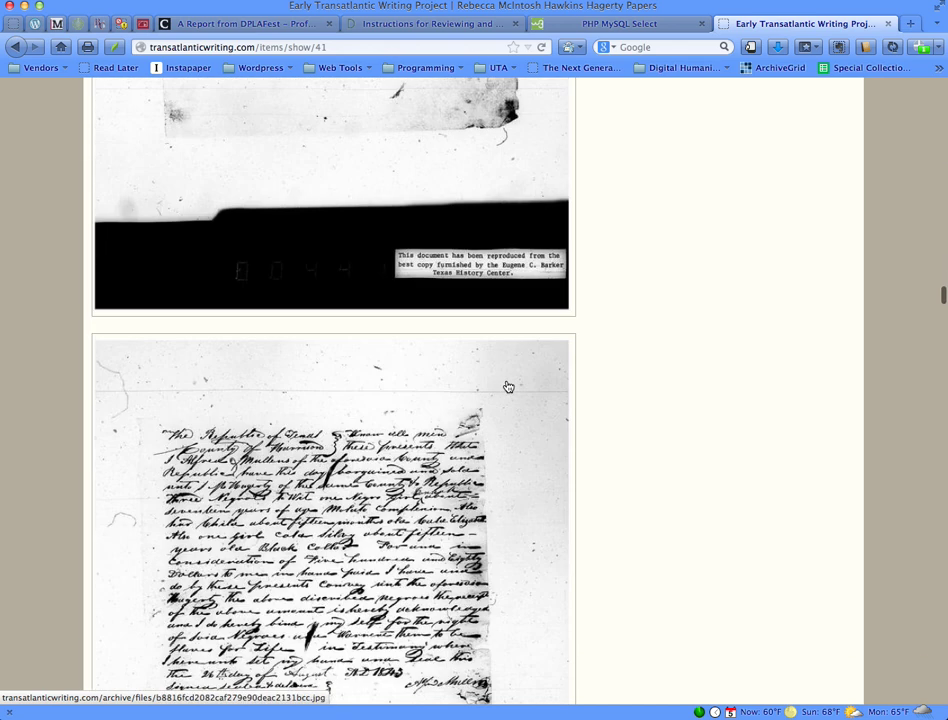
scroll(508, 387, "up", 15)
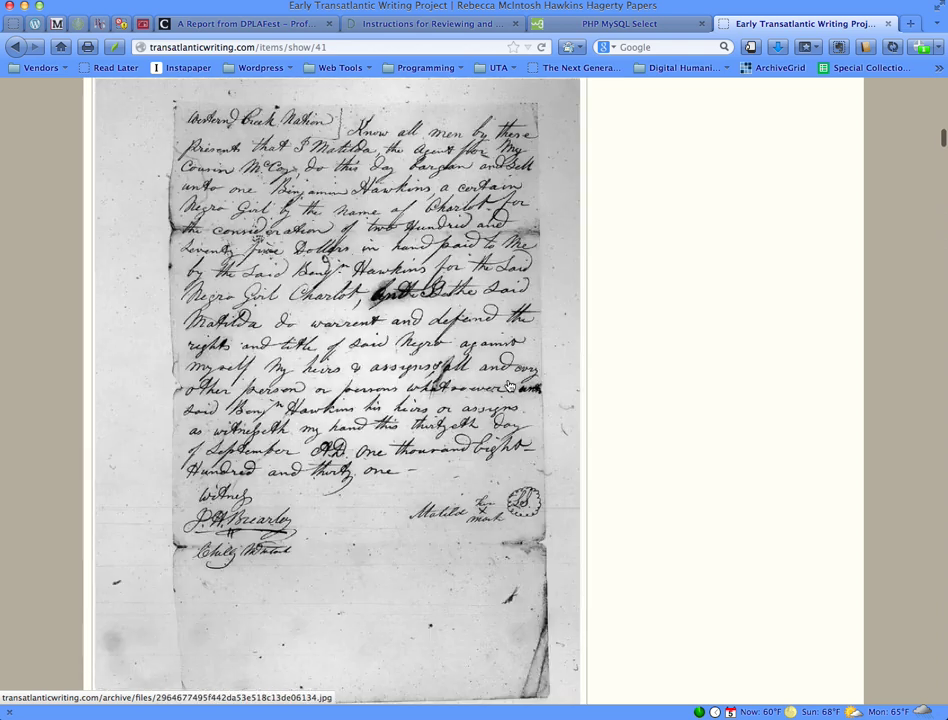
scroll(505, 308, "up", 10)
scroll(502, 312, "down", 12)
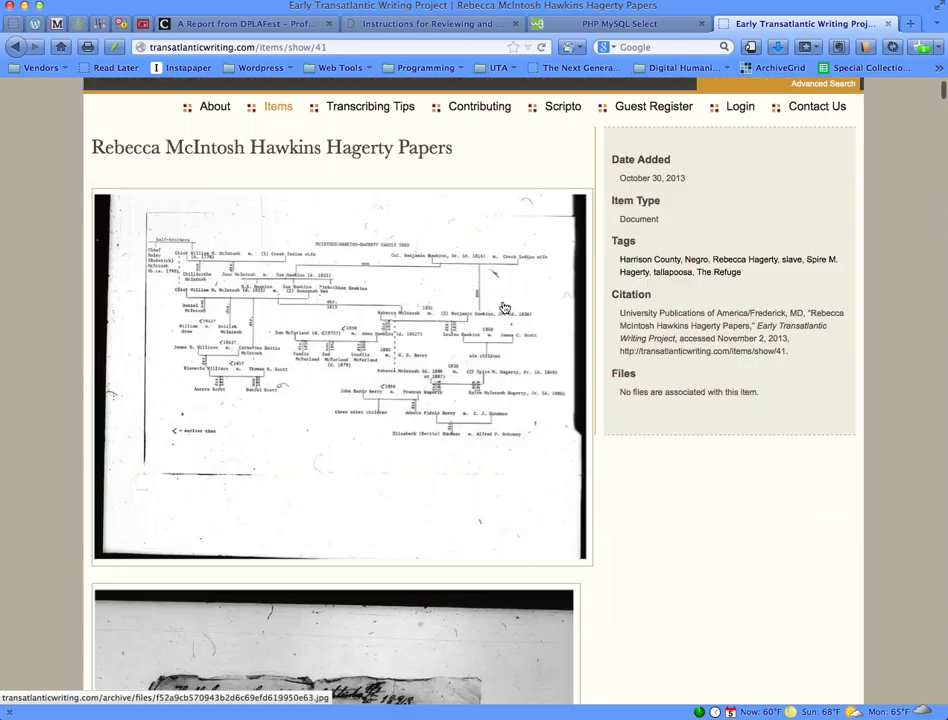
scroll(502, 317, "down", 10)
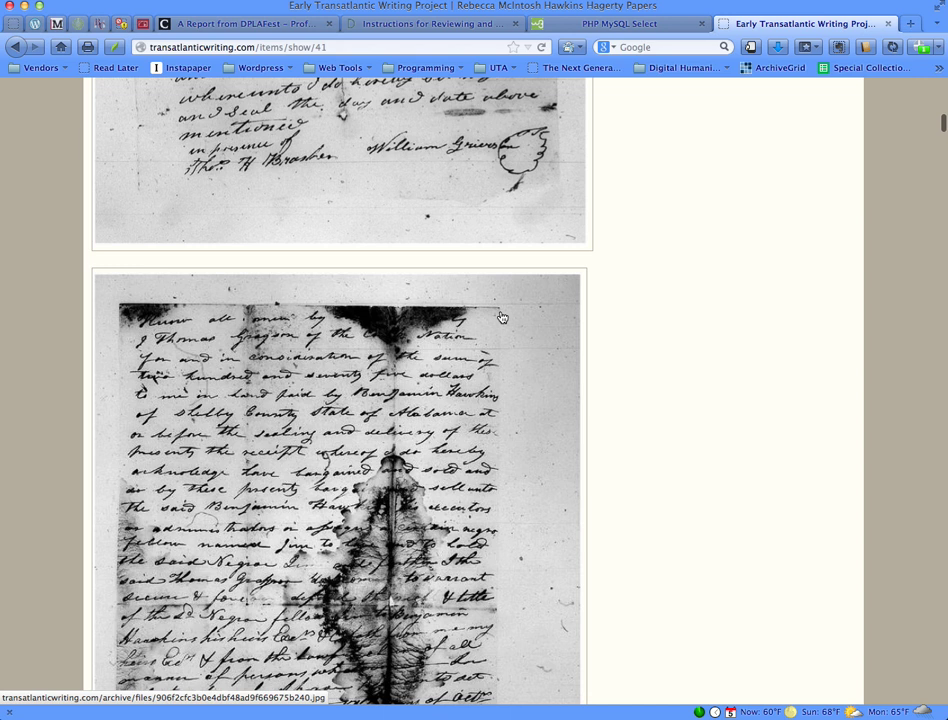
scroll(502, 317, "down", 8)
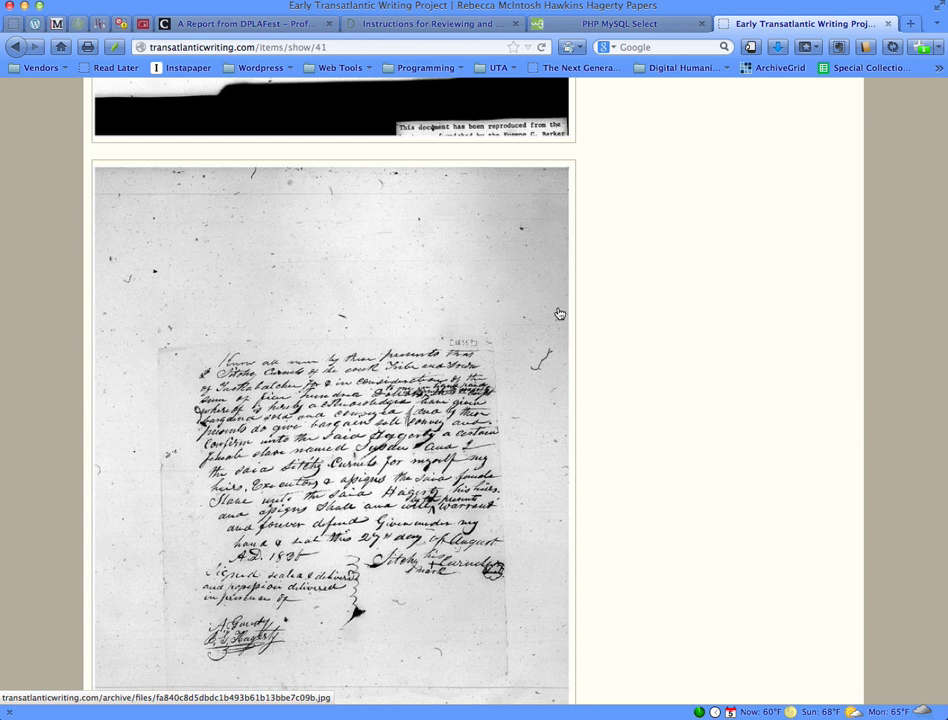
scroll(558, 315, "up", 20)
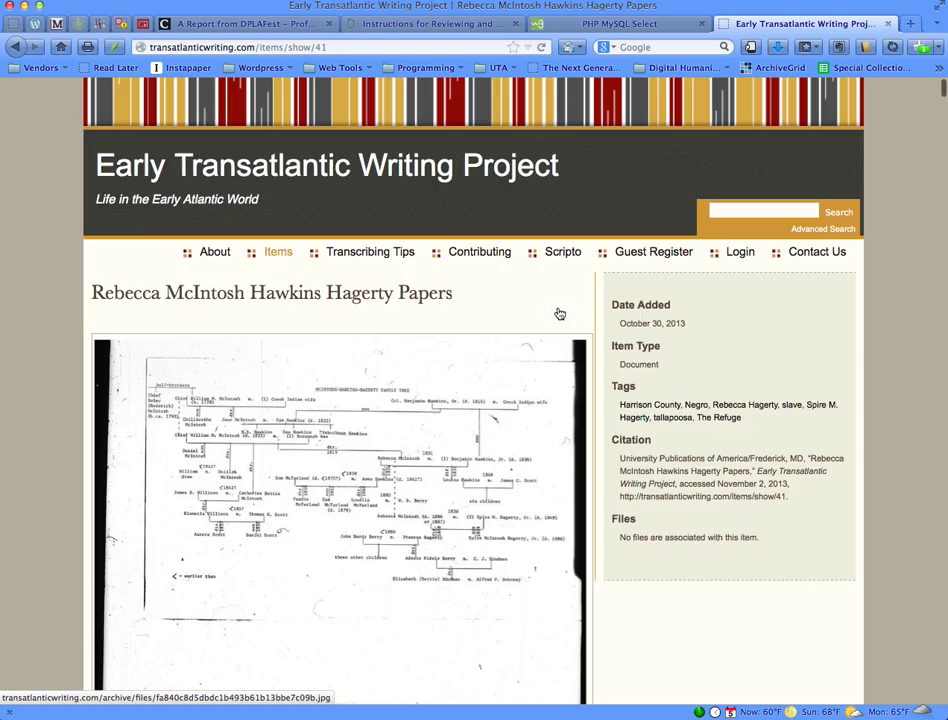
Step: Return to the site's home page and open its admin dashboard at transatlanticwriting.com/admin
left_click(293, 188)
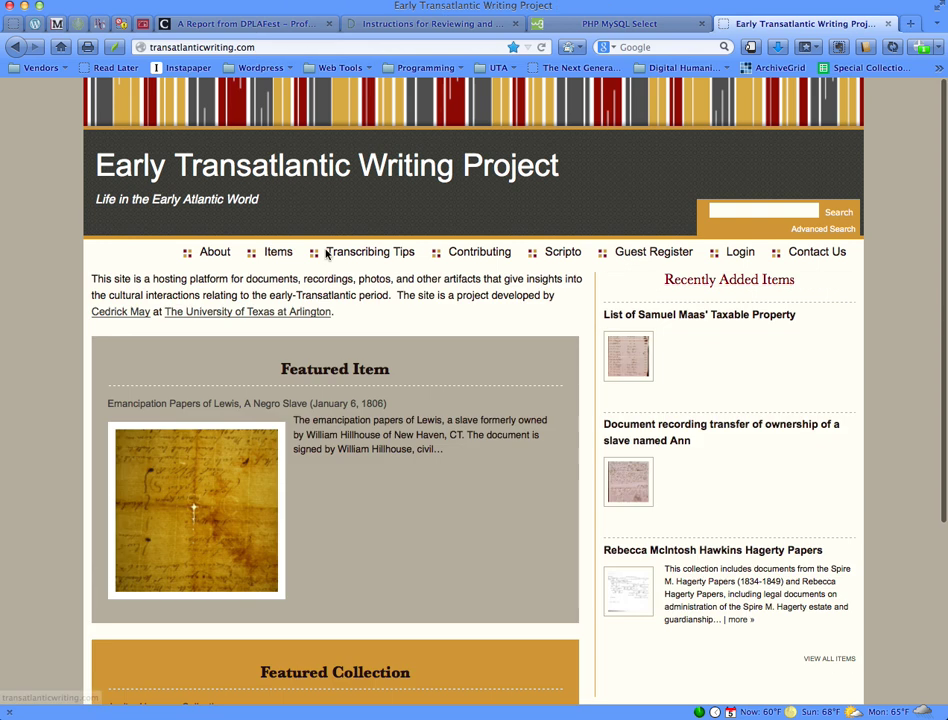
left_click(279, 48)
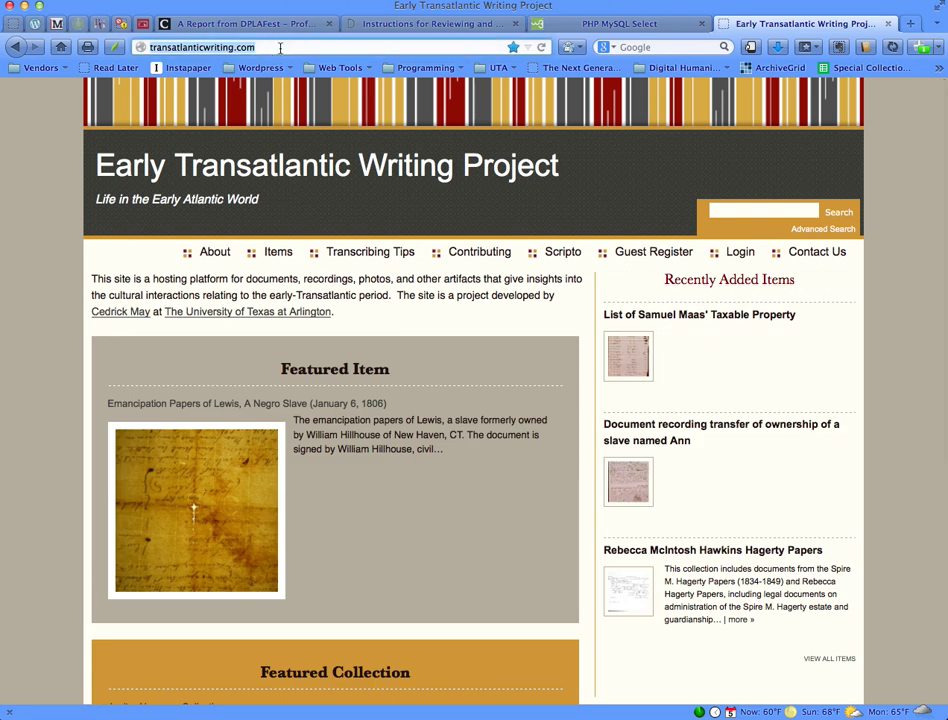
left_click(280, 48)
type("/ad")
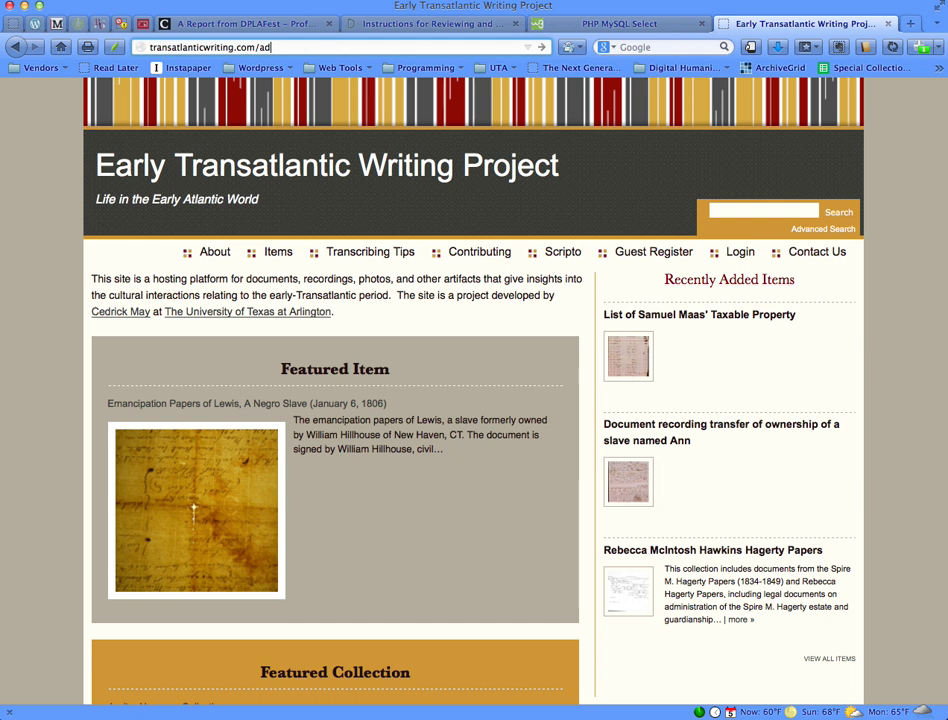
type("min")
key("Return")
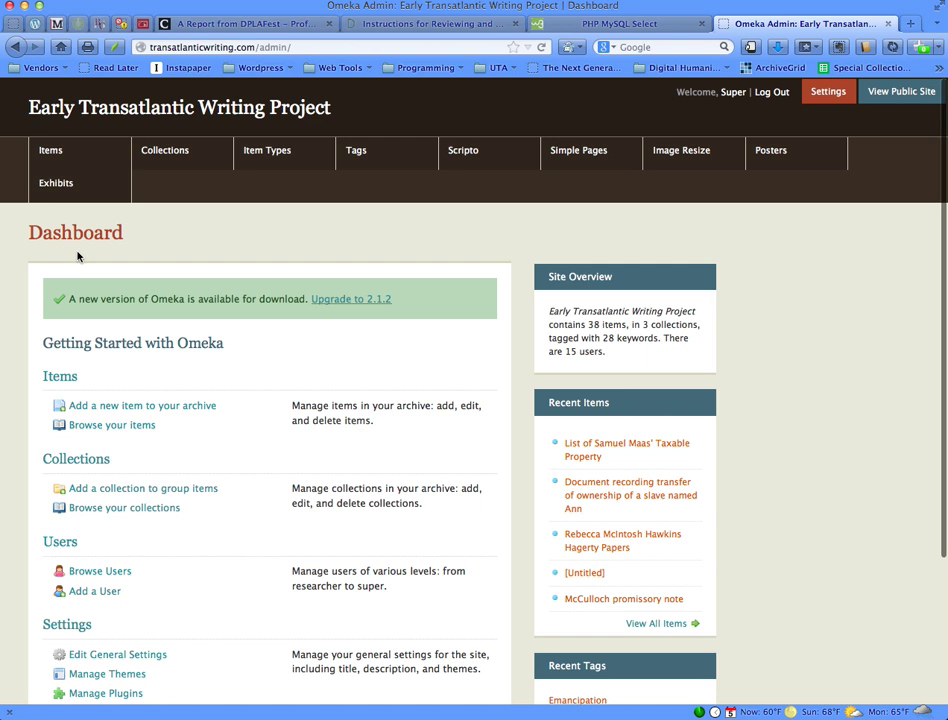
Step: Start adding a collection named "Test" and fill its description with a paragraph of Lorem ipsum placeholder text
scroll(183, 330, "down", 2)
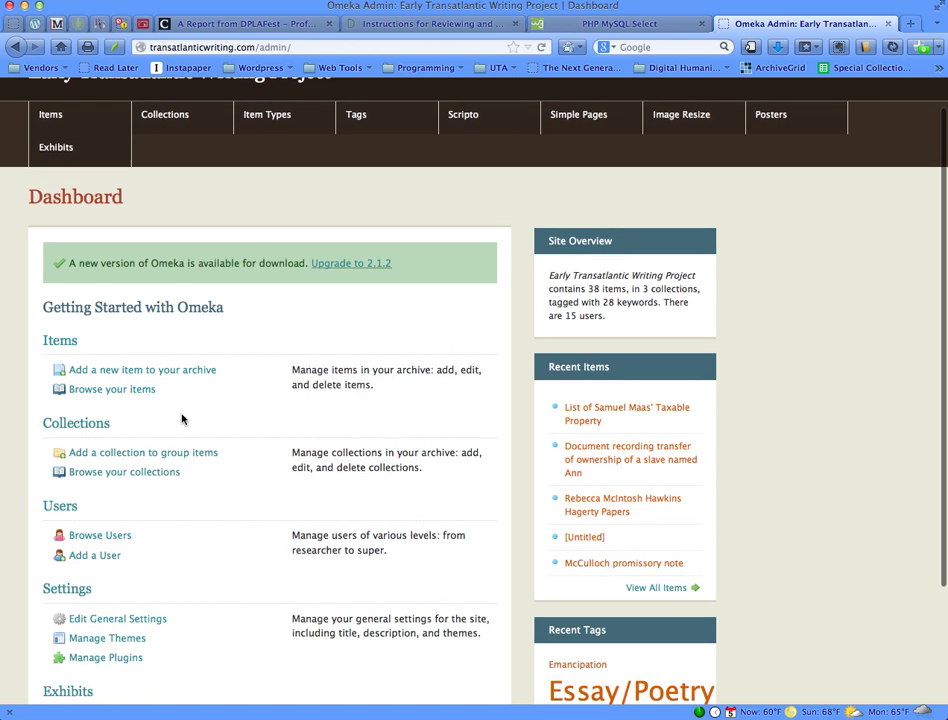
left_click(120, 458)
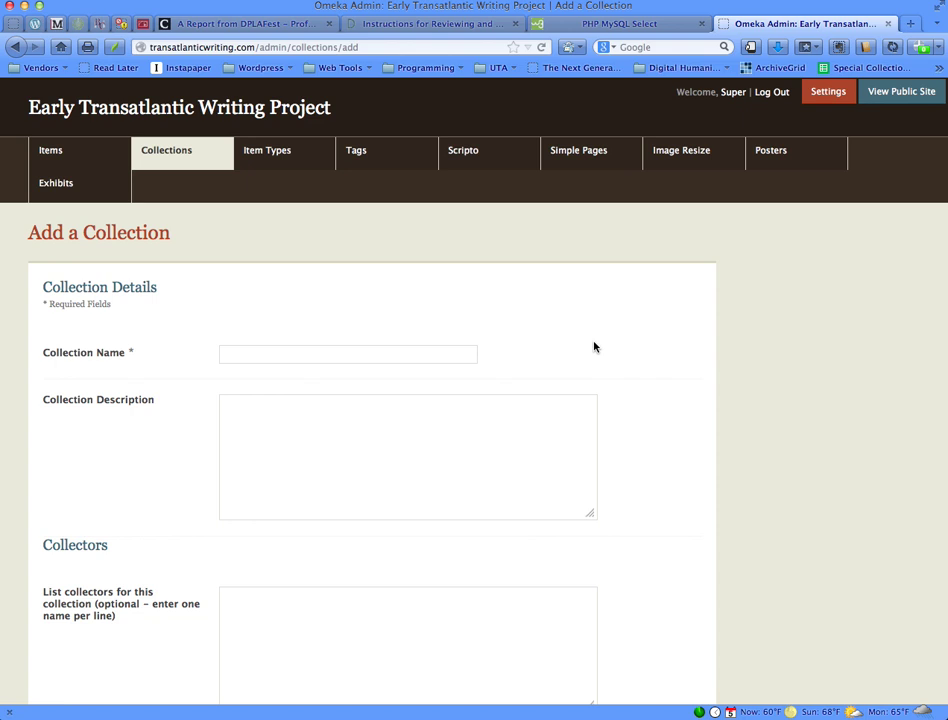
scroll(620, 352, "down", 2)
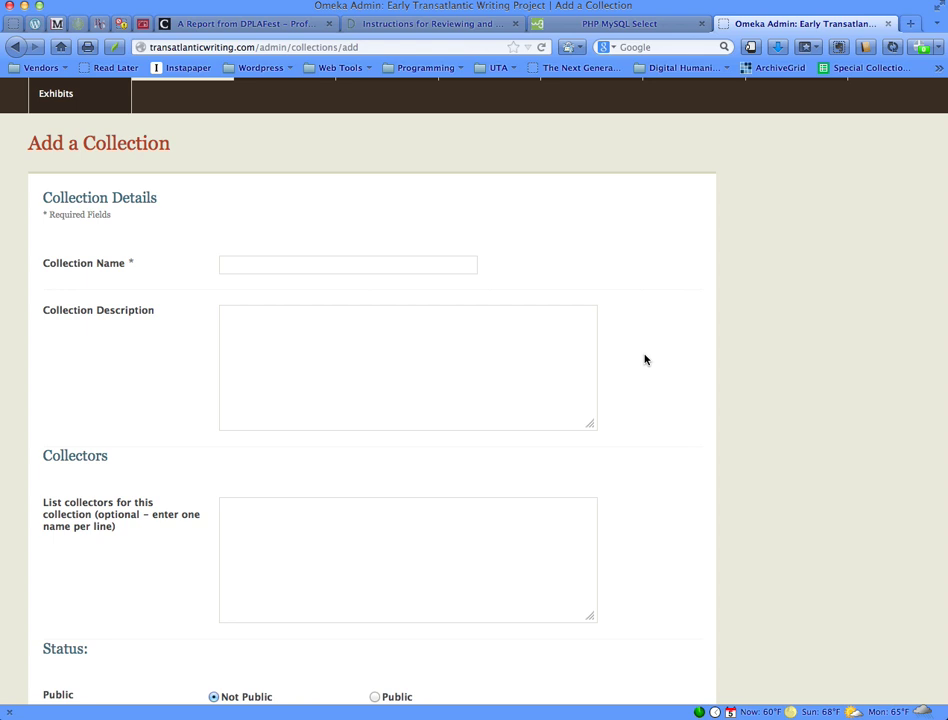
left_click(292, 261)
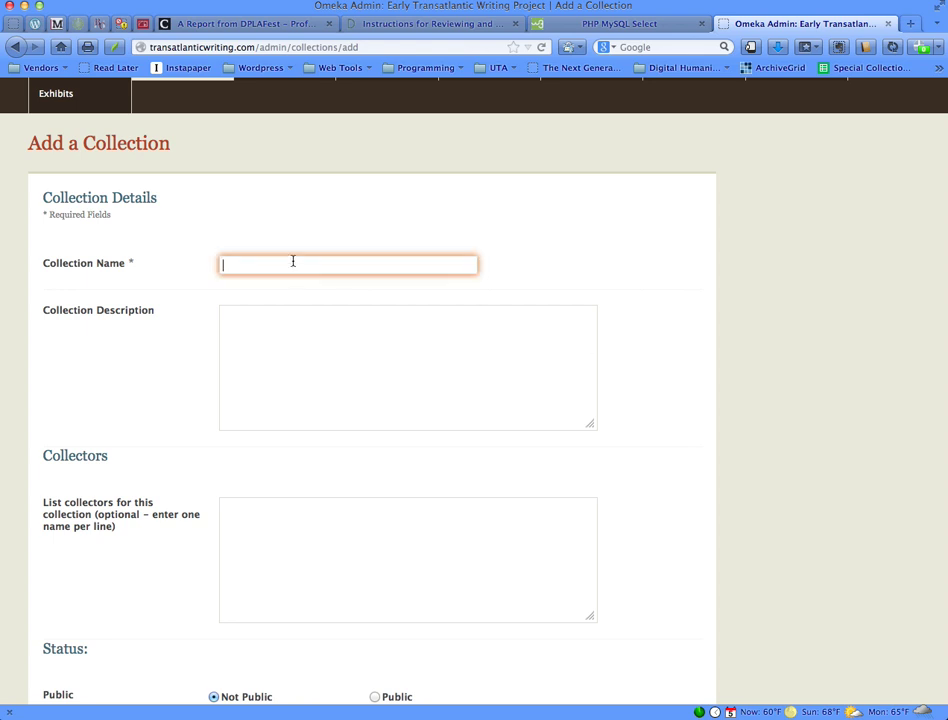
type("Test")
left_click(333, 325)
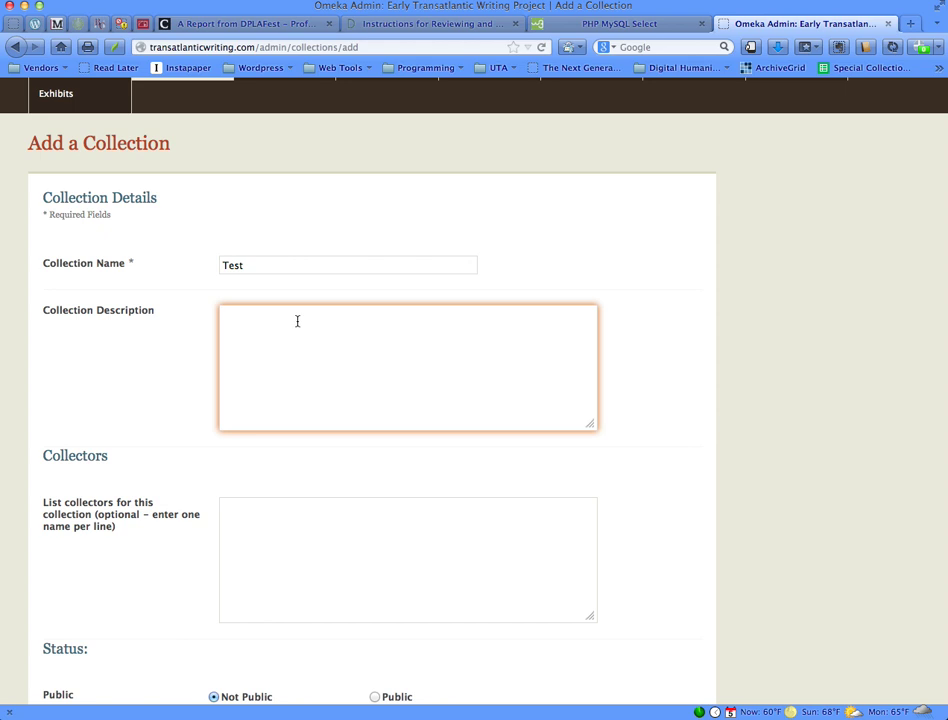
type("Lorem ipsum dolor sit amet, consectetur adipiscing elit. Nam mi nibh, cursus id libero porttitor, accumsan porttitor lectus. Integer ultrices suscipit ultricies. Maecenas odio mi, semper adipiscing lacus eget, porta eleifend nisi. Nulla elementum orci sed dictum gravida. Pellentesque velit augue, ullamcorper non tempus ut, tincidunt eu nibh. Sed hendrerit neque ut dolor mollis fringilla. Integer id ullamcorper metus. Sed fringilla magna tellus. Aliquam erat volutpat. Nam tincidunt tempor nisi, non bibendum sem vestibulum vitae. Fusce at nisl sollicitudin, dapibus quam in, facilisis velit. Duis lobortis, justo in vulputate condimentum, ante nunc scelerisque magna, sit amet pretium sapien enim ac odio.")
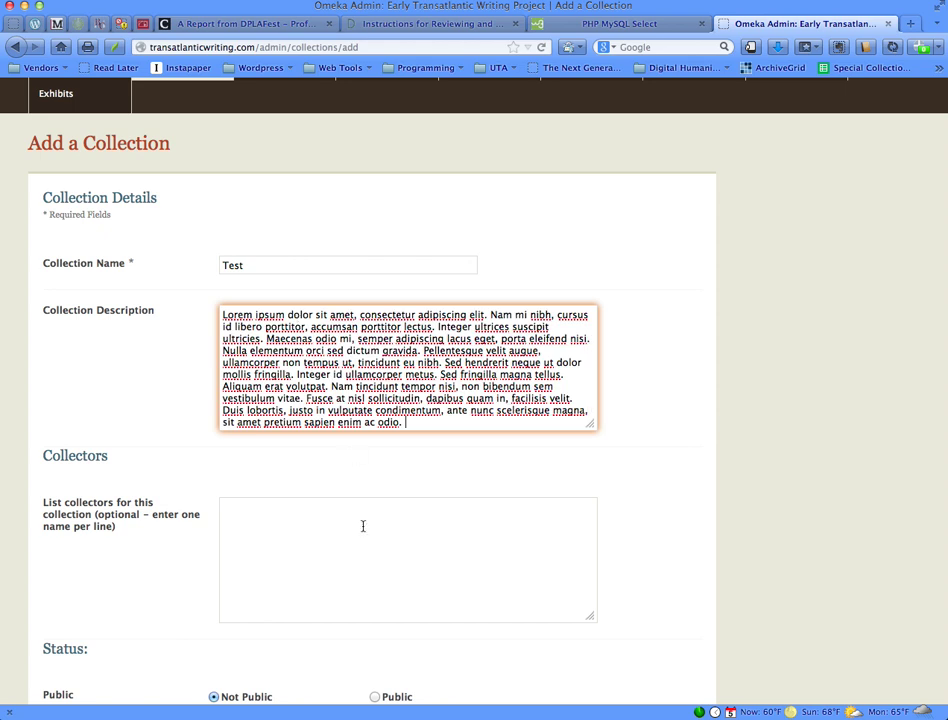
Step: Enter the collector's capitalized surname followed by a comma in the collection's list of collectors
left_click(366, 527)
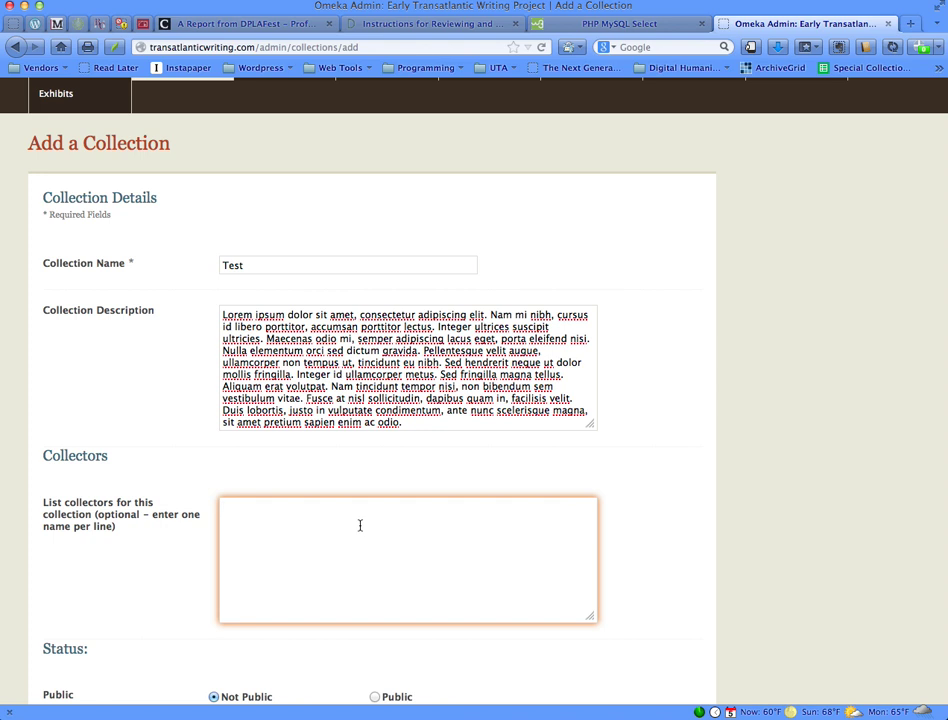
scroll(360, 525, "down", 4)
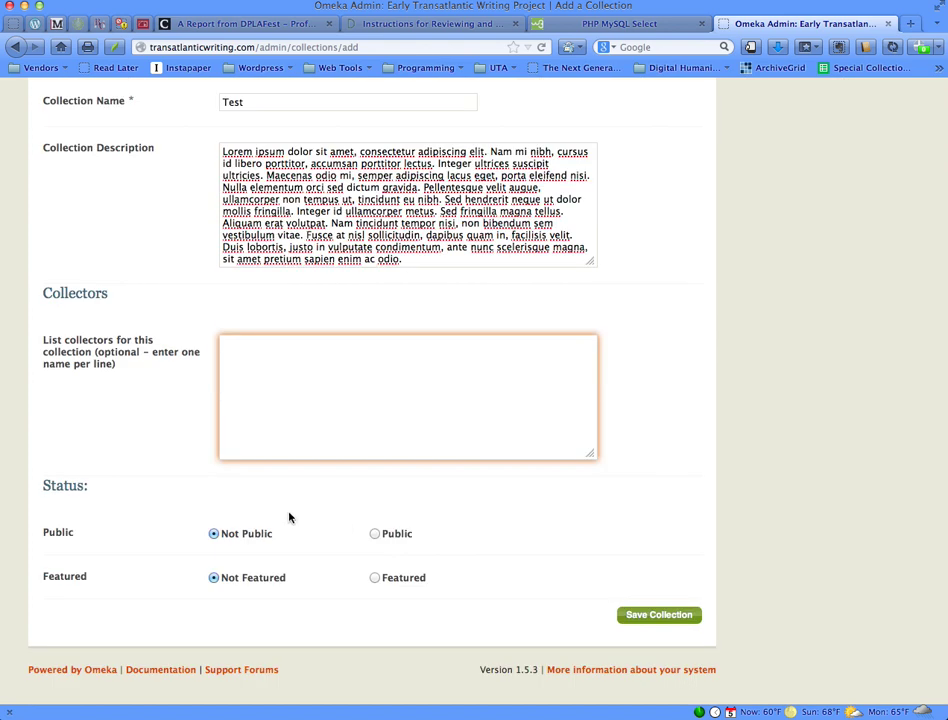
type("may,")
key("Left")
key("Left")
key("Left")
key("BackSpace")
type("M")
Step: Check the completed collection form and save the collection as Not Public and Not Featured
scroll(213, 582, "up", 5)
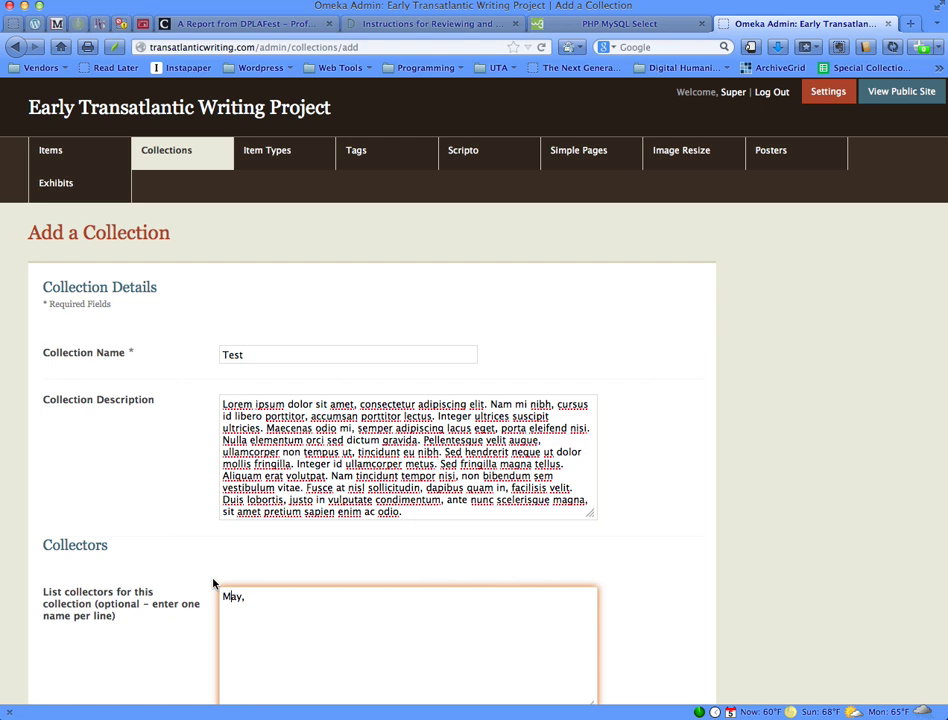
scroll(637, 567, "down", 3)
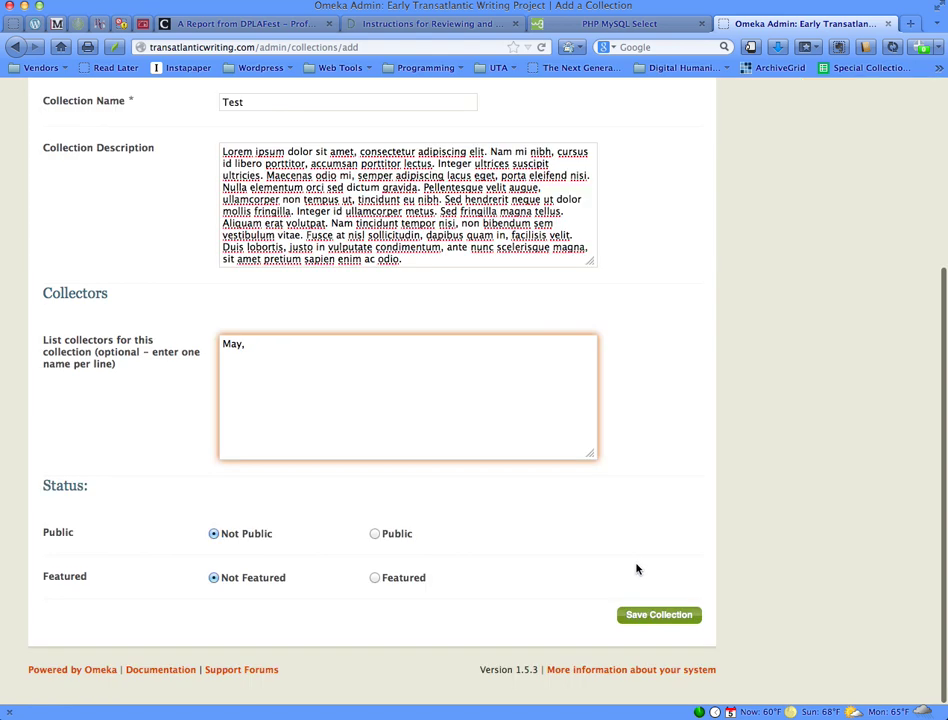
scroll(530, 540, "up", 5)
scroll(553, 610, "down", 1)
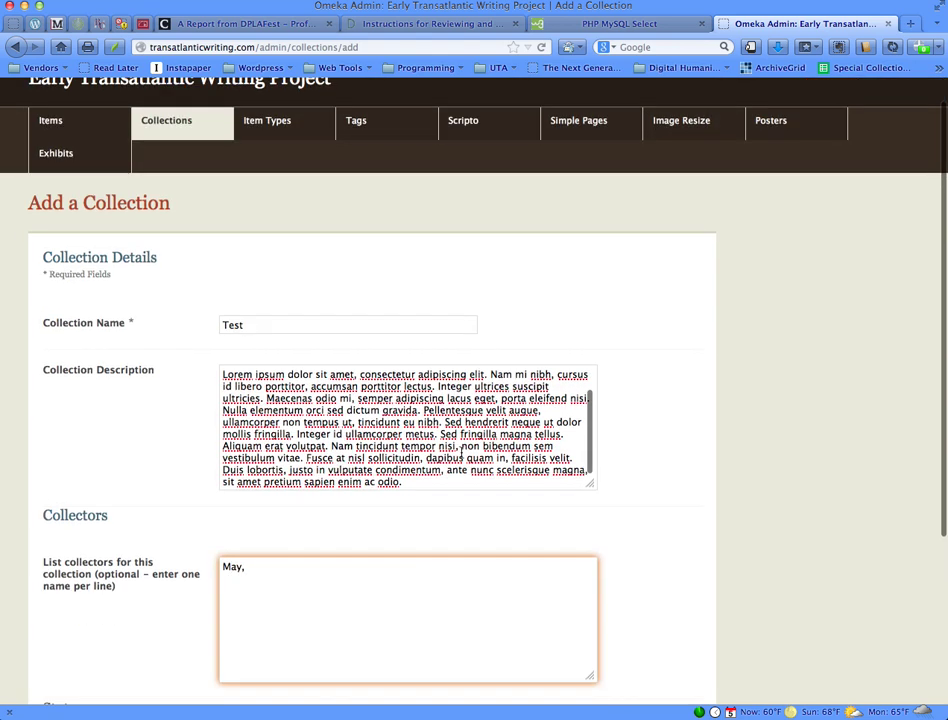
scroll(672, 648, "down", 3)
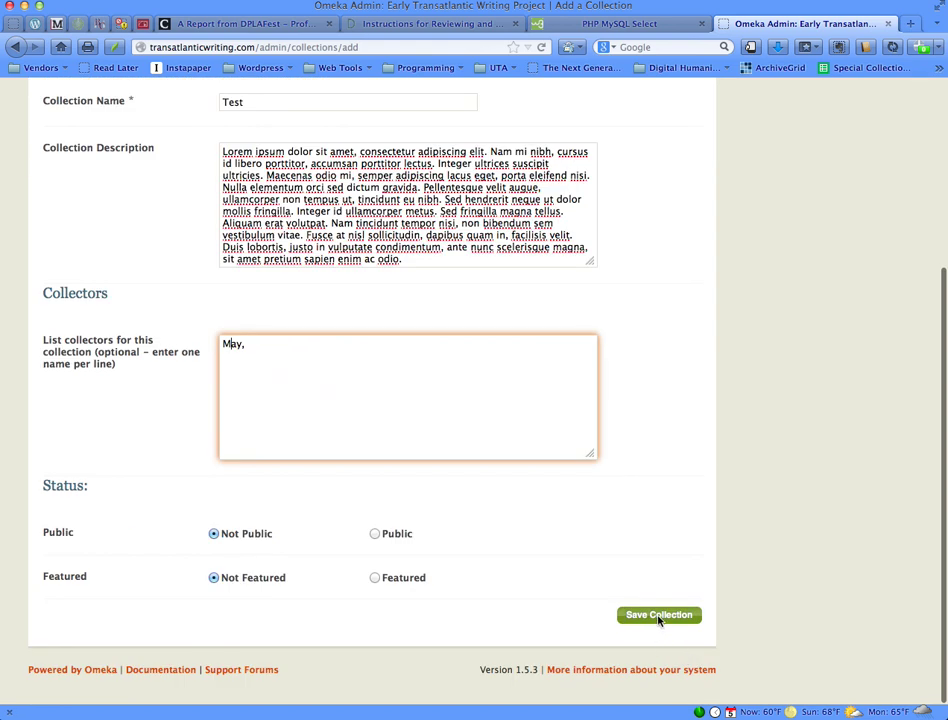
left_click(659, 617)
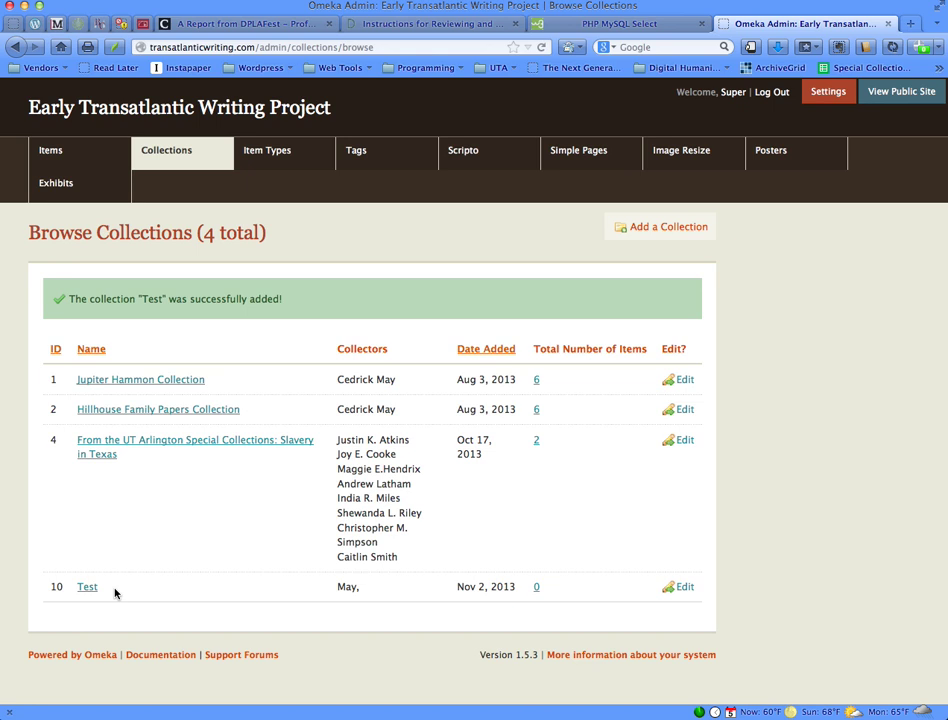
Step: Browse the archive's items and open the Taxable Property list at the head of the list for editing
left_click(59, 154)
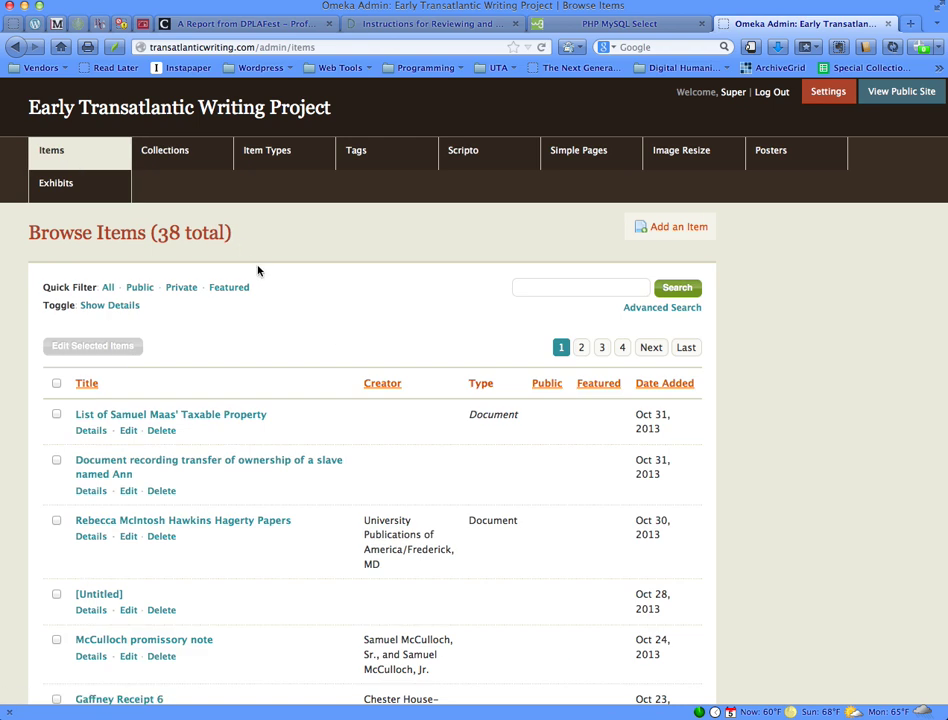
scroll(257, 270, "down", 6)
scroll(258, 278, "up", 2)
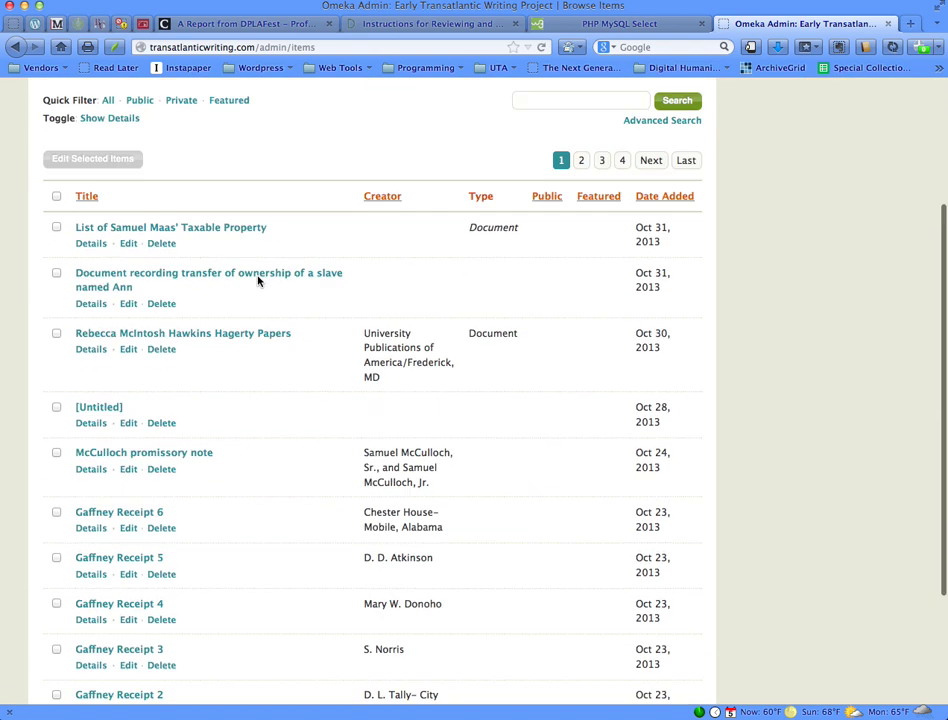
scroll(257, 280, "down", 3)
scroll(258, 281, "up", 4)
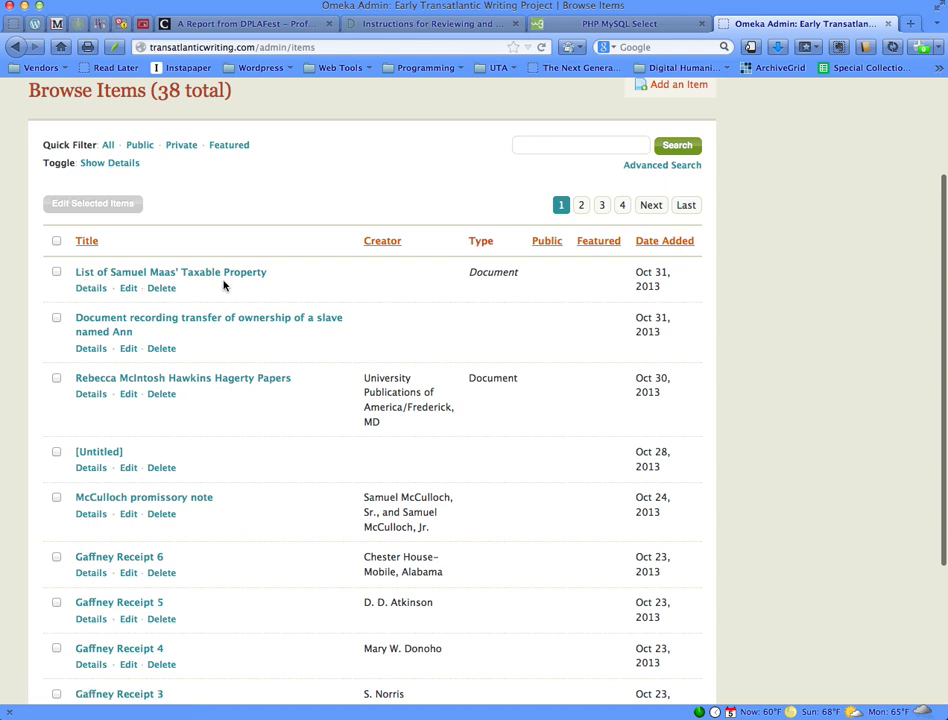
left_click(129, 289)
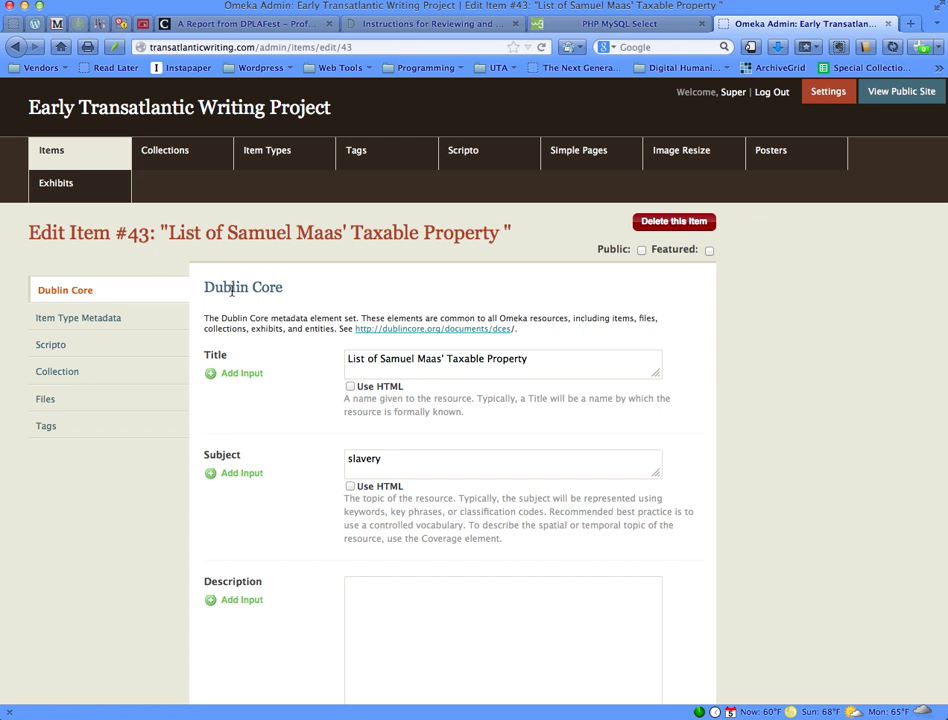
Step: Assign the Taxable Property item to the Test collection, save the change, and check its scans and Dublin Core metadata
left_click(62, 372)
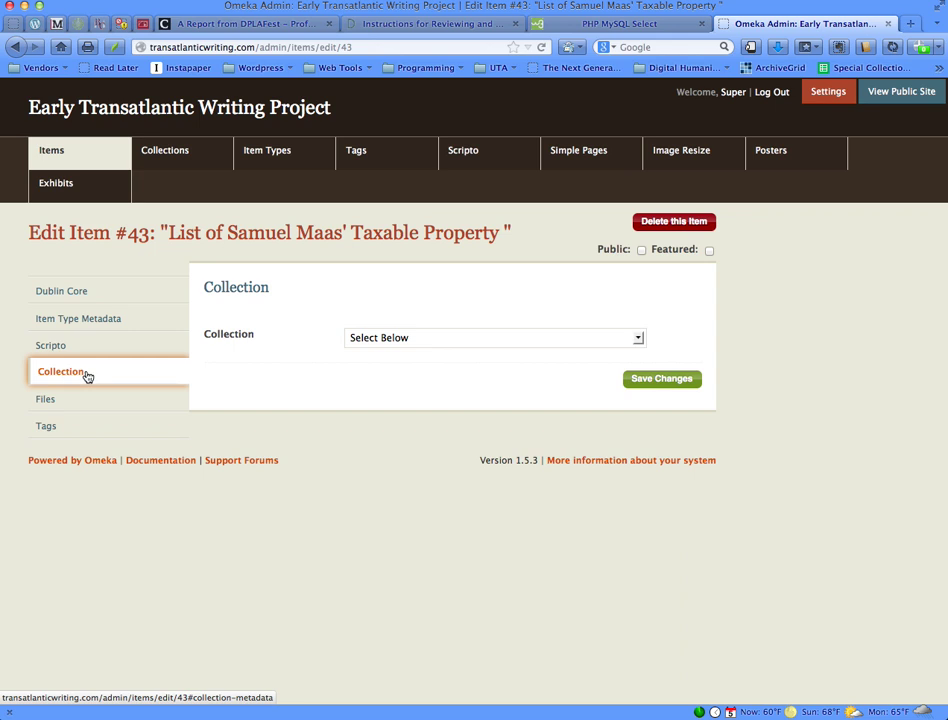
left_click(641, 342)
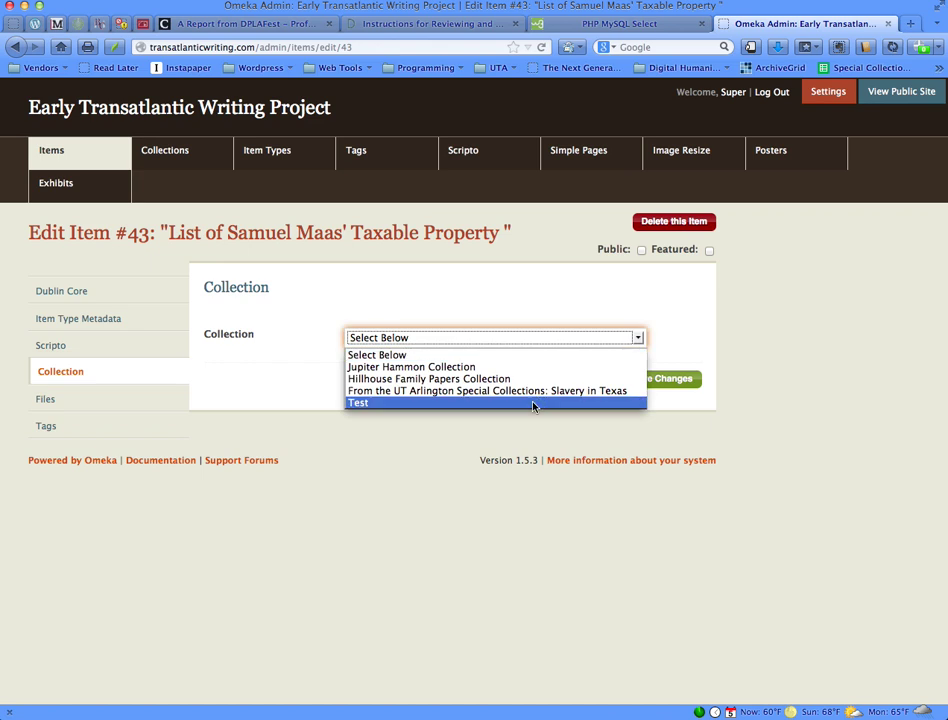
left_click(533, 403)
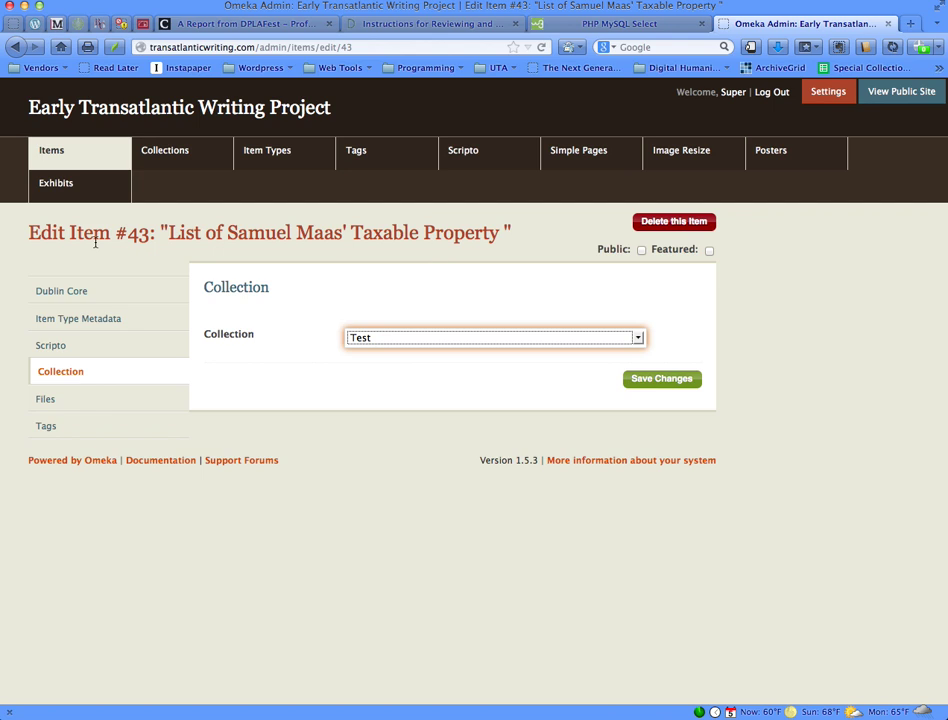
left_click(668, 380)
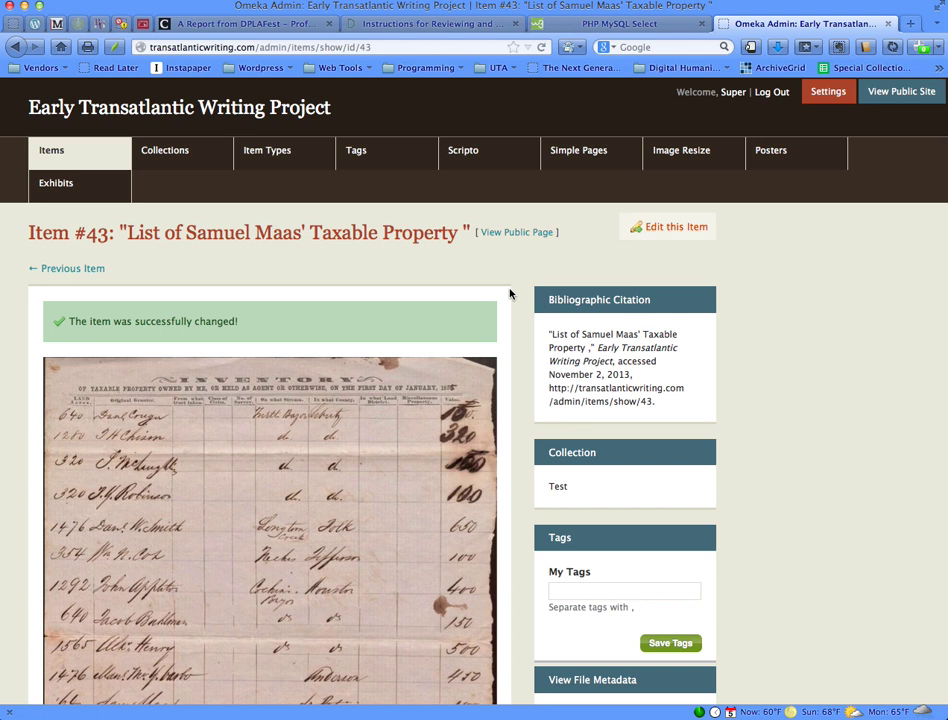
scroll(511, 300, "down", 10)
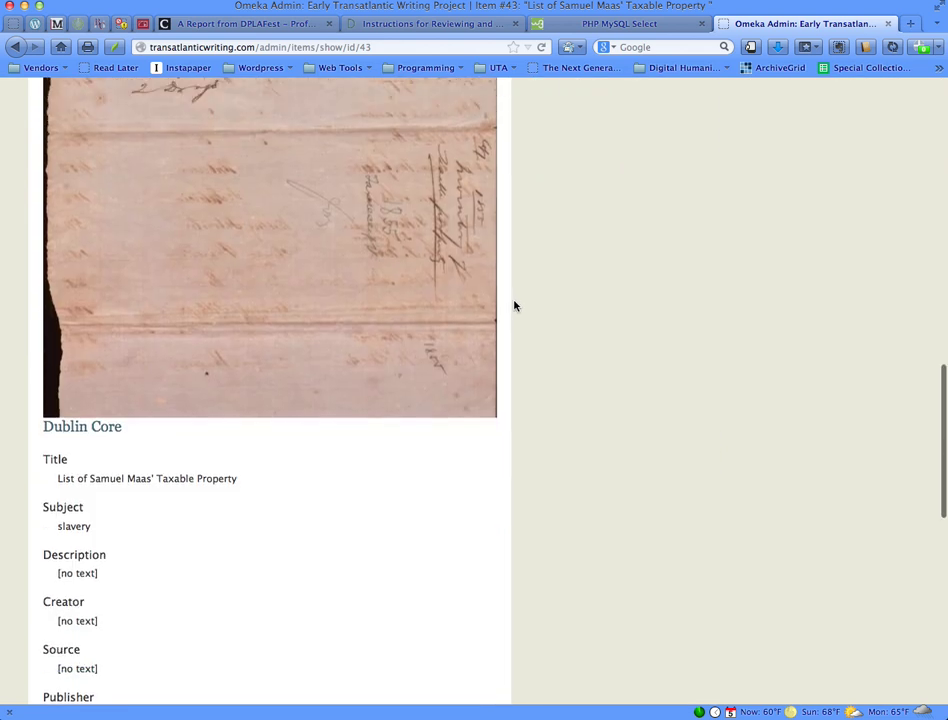
scroll(514, 305, "down", 7)
scroll(514, 305, "up", 15)
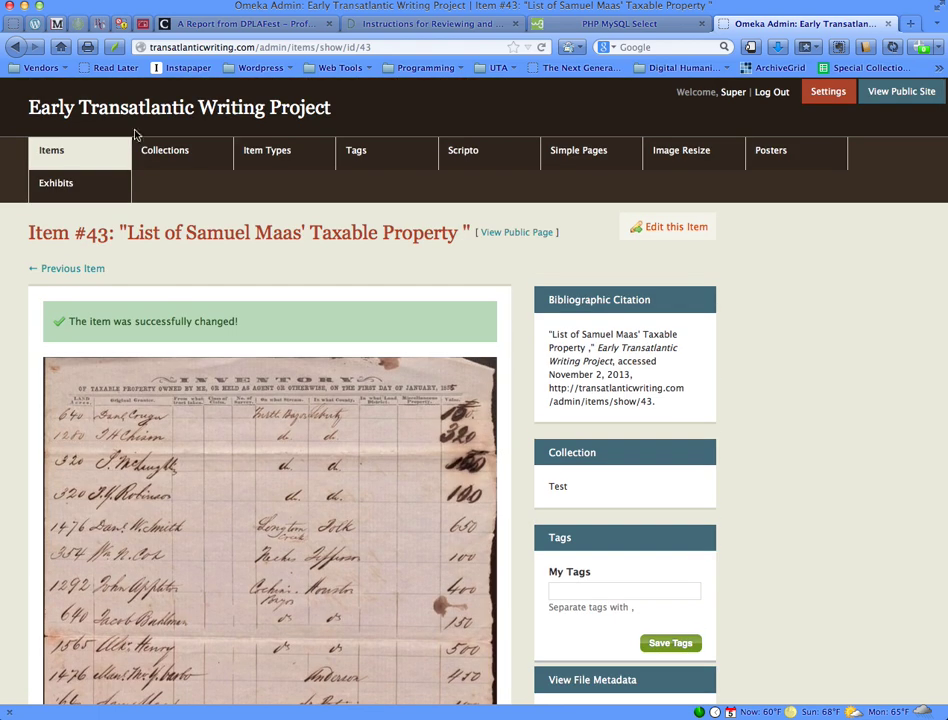
Step: Browse the archive's items and open Gaffney Receipt 3 for editing
left_click(64, 151)
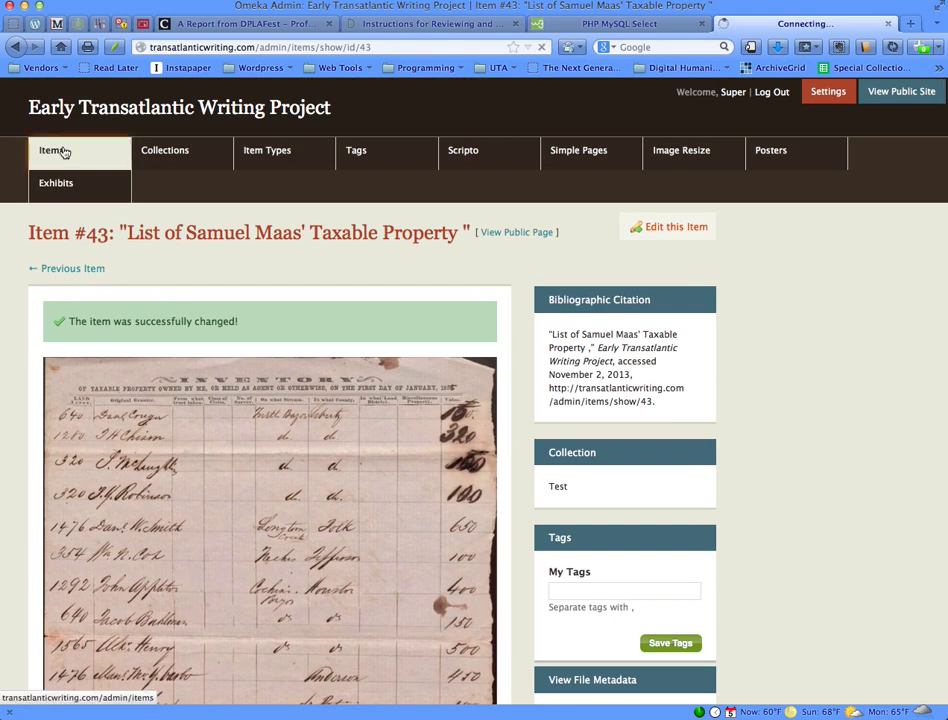
scroll(320, 268, "down", 7)
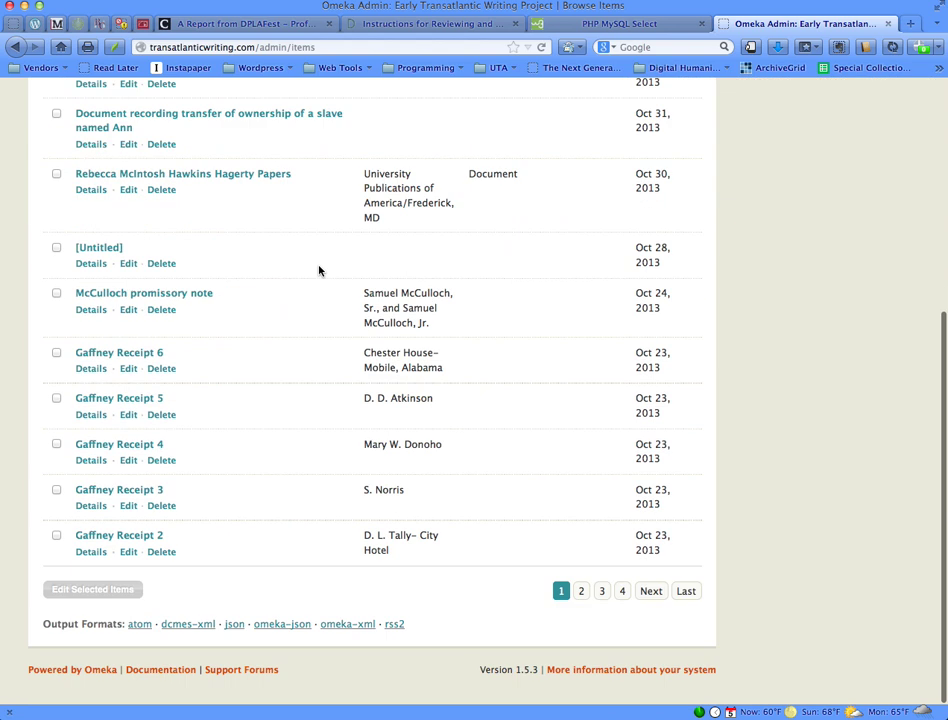
left_click(129, 506)
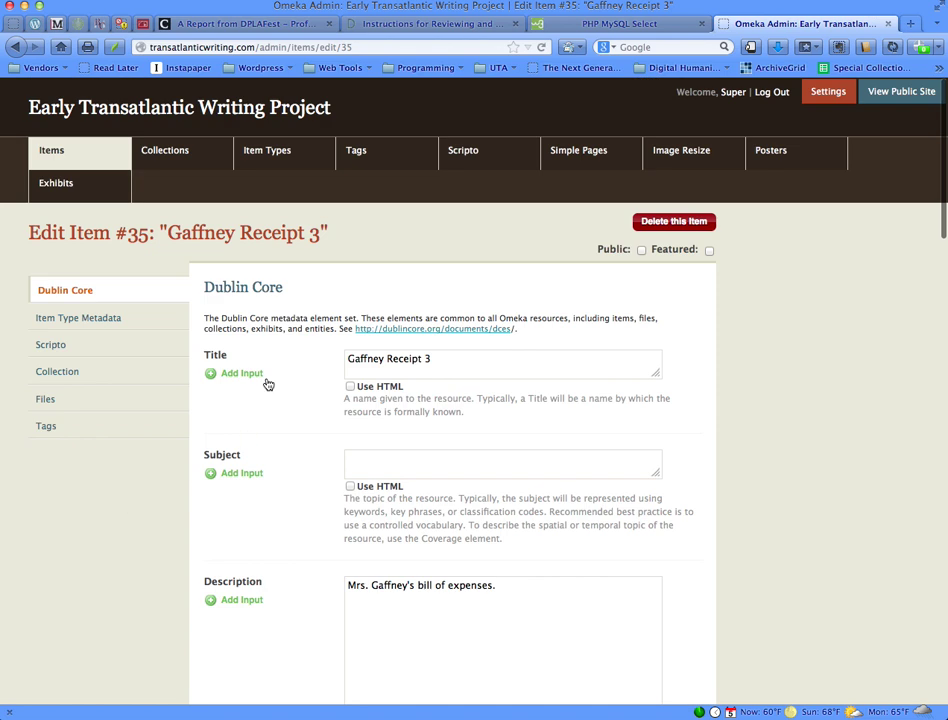
Step: Assign Gaffney Receipt 3 to the Test collection, save the change, and check the saved item's page
left_click(70, 378)
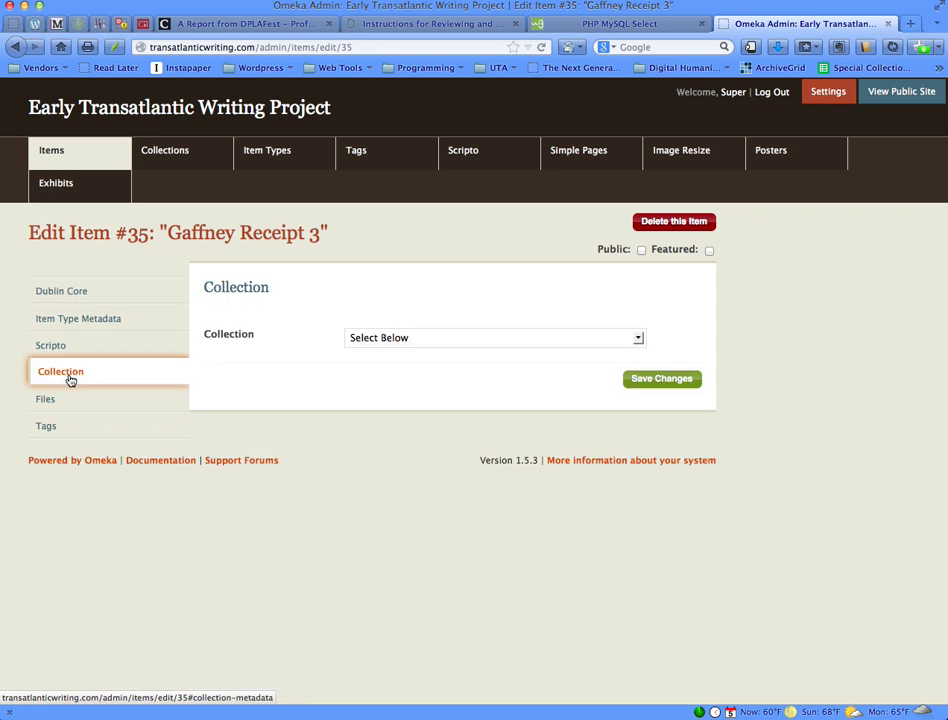
left_click(632, 339)
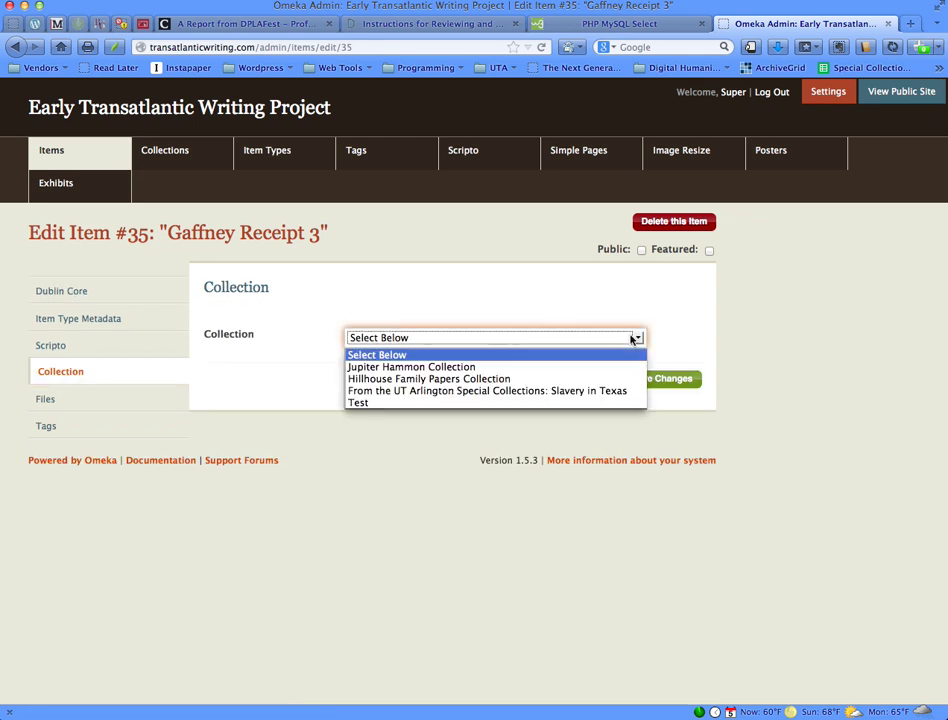
left_click(601, 402)
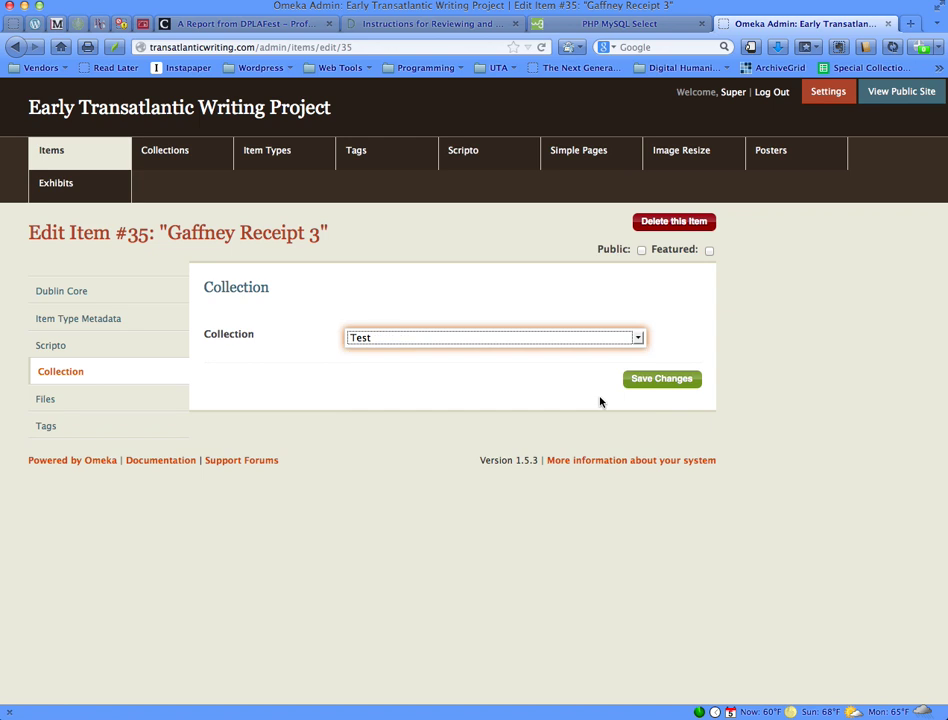
left_click(661, 381)
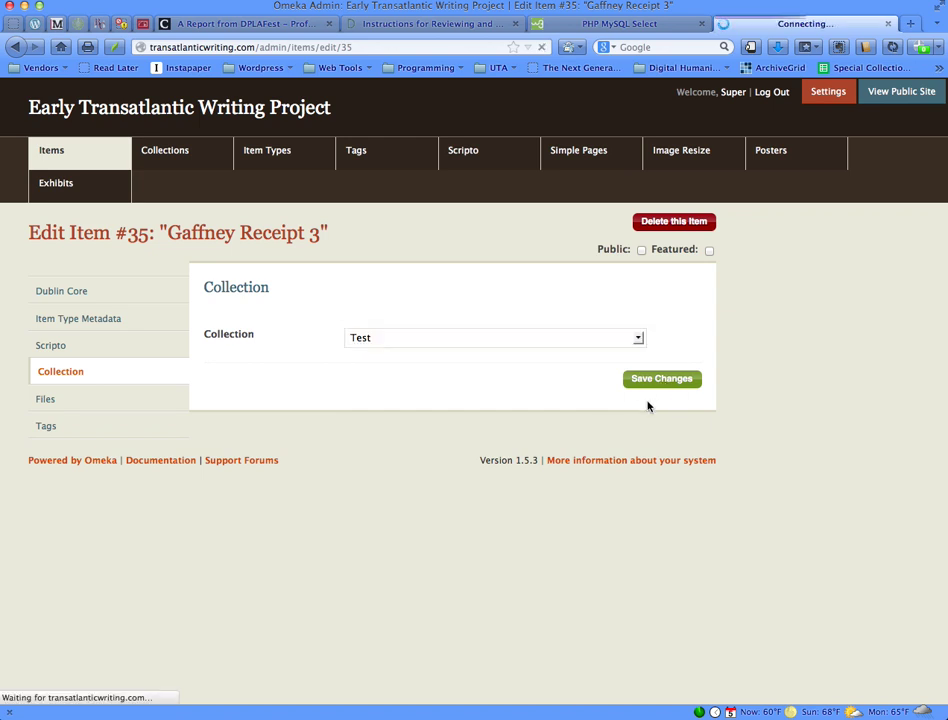
scroll(370, 323, "down", 1)
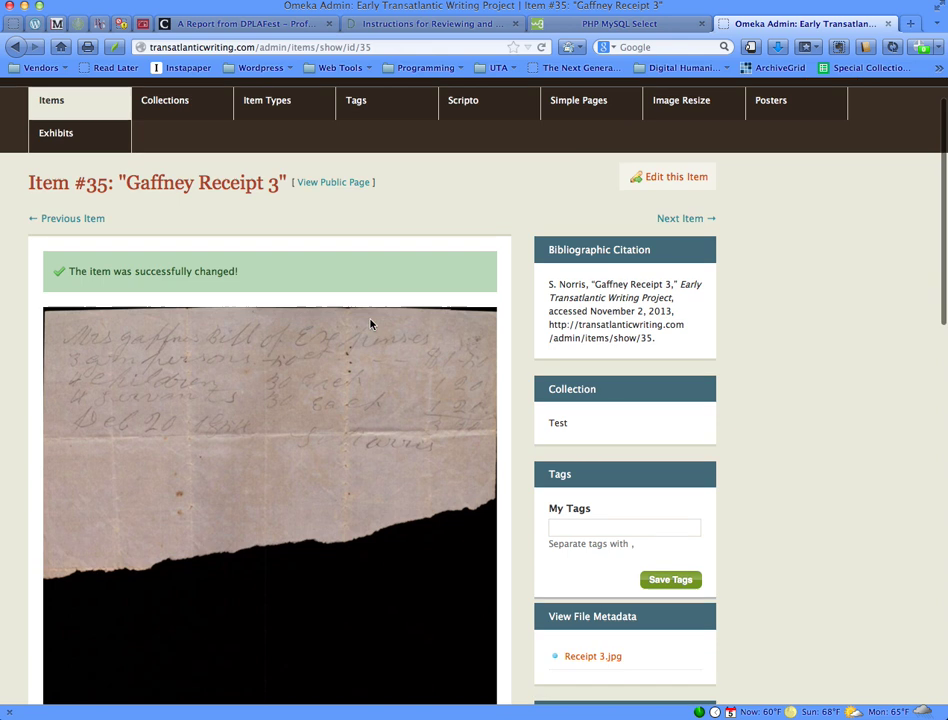
scroll(370, 323, "down", 3)
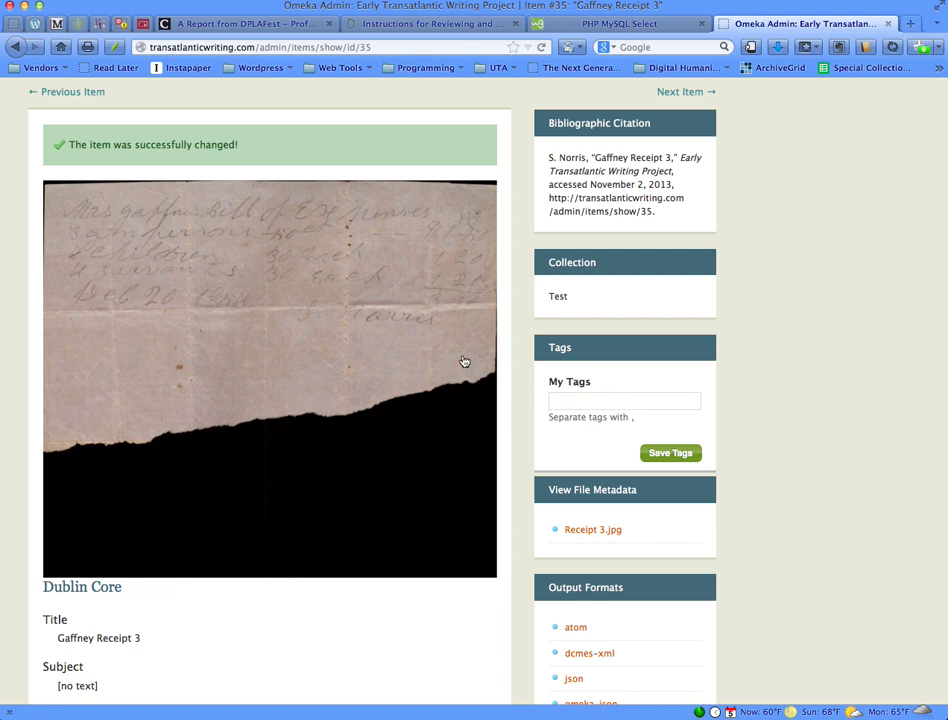
scroll(463, 356, "up", 4)
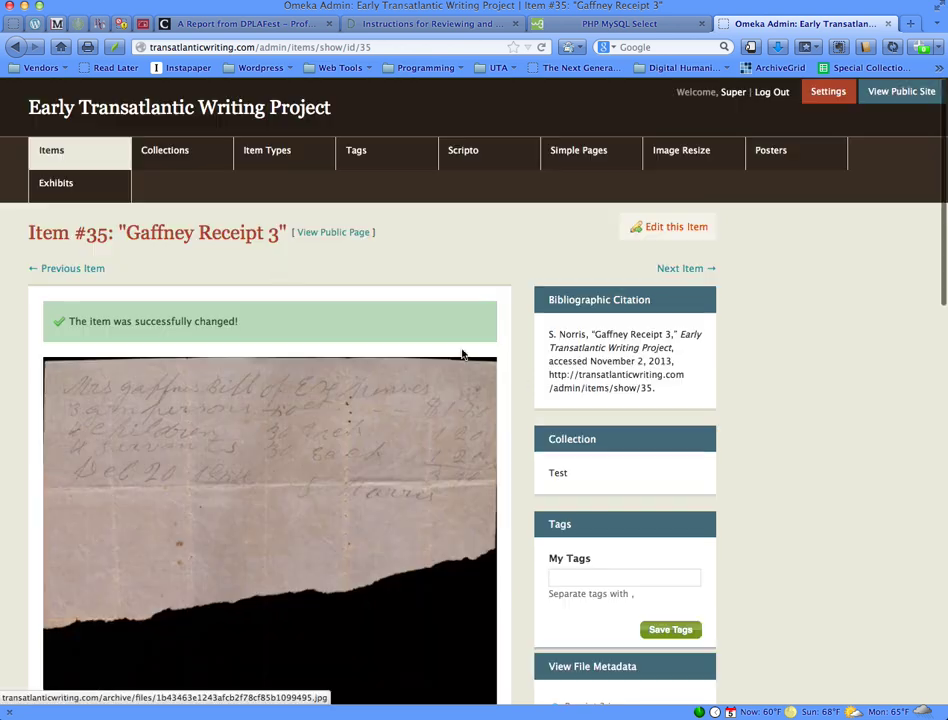
Step: Go to page 3 of the archive's item list and open the June 12, 1854 Slave Bill of Sale for editing
left_click(61, 155)
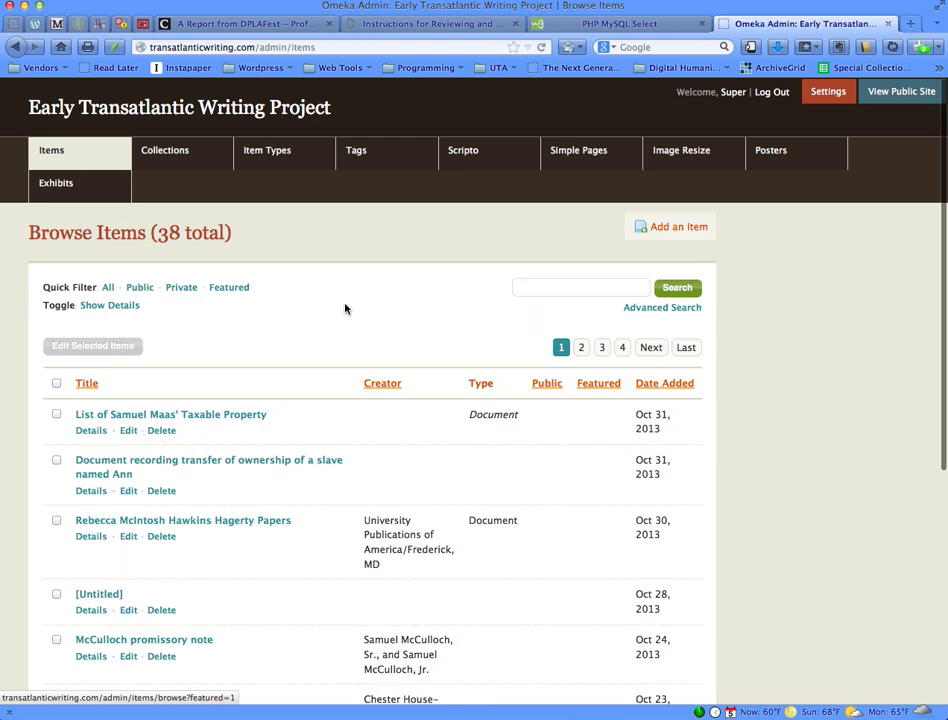
scroll(373, 311, "down", 7)
scroll(373, 311, "up", 5)
scroll(373, 311, "down", 5)
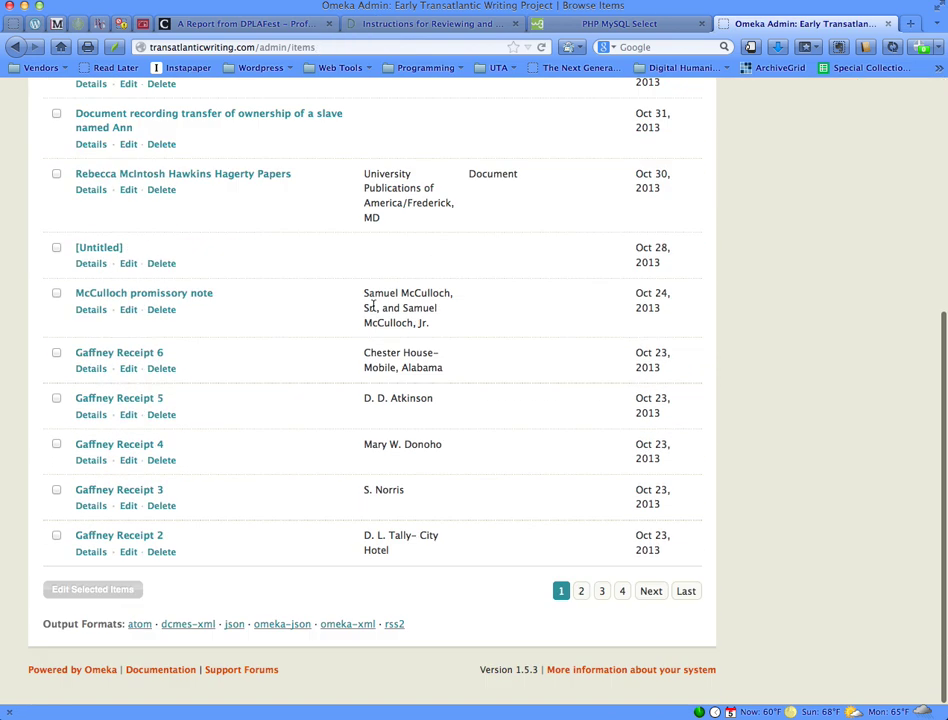
scroll(373, 311, "up", 5)
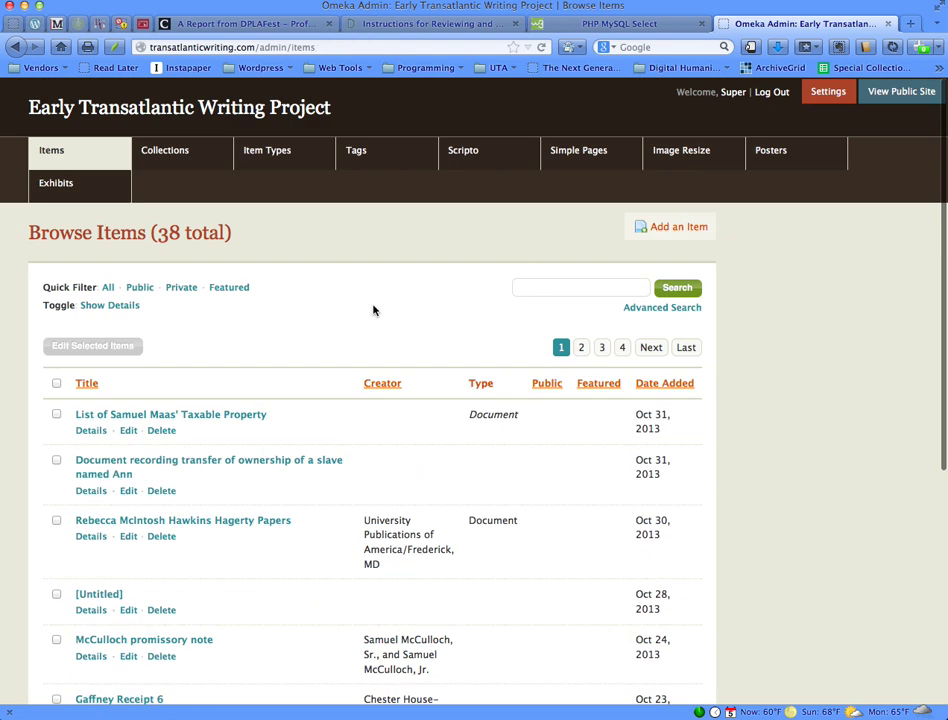
left_click(603, 355)
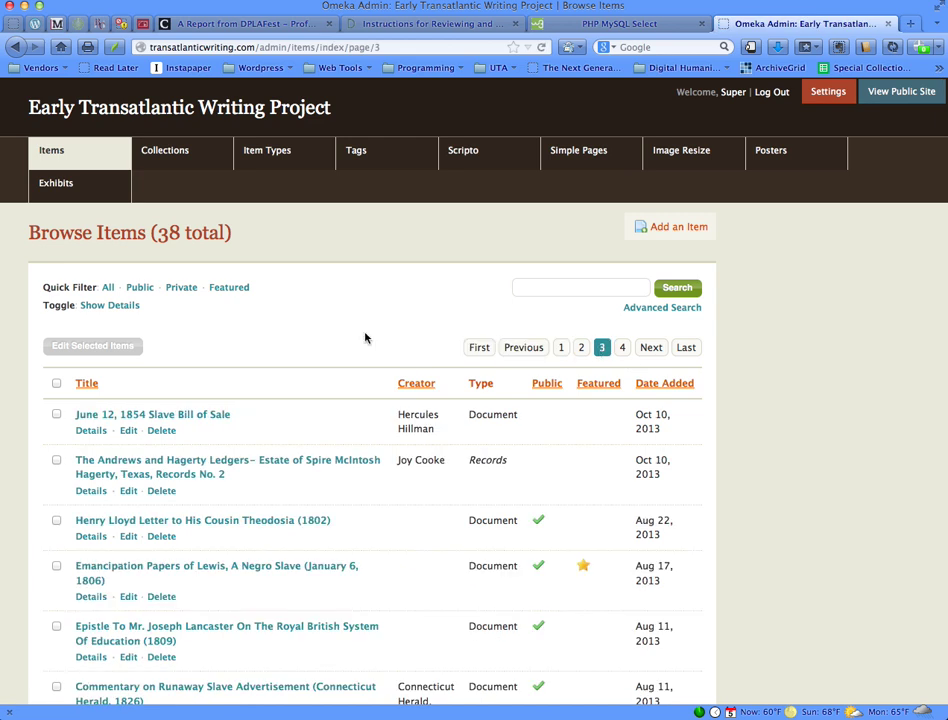
scroll(176, 368, "down", 1)
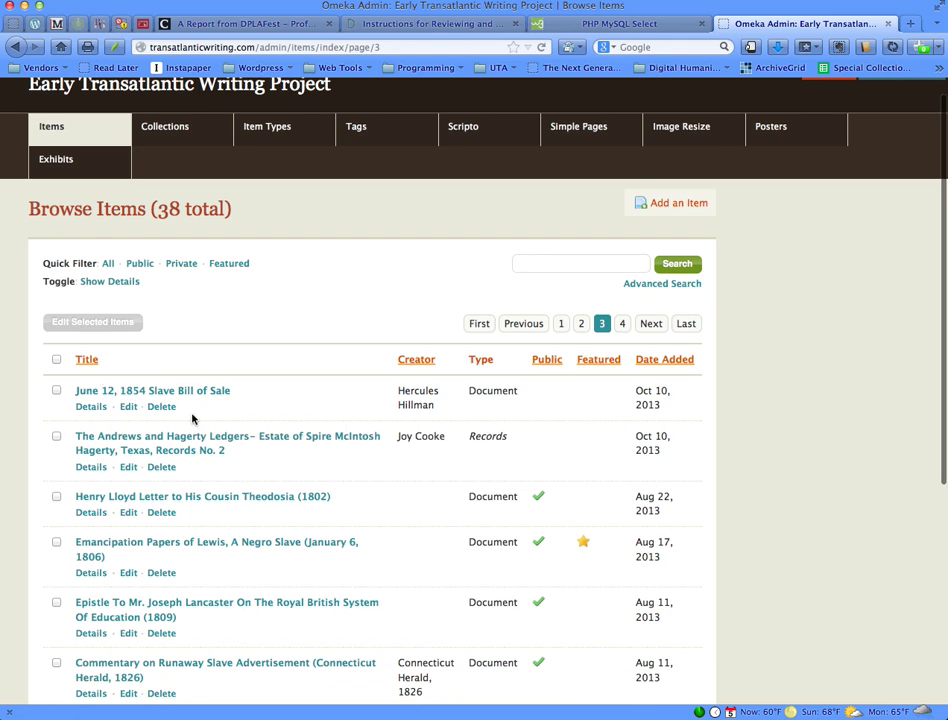
left_click(126, 409)
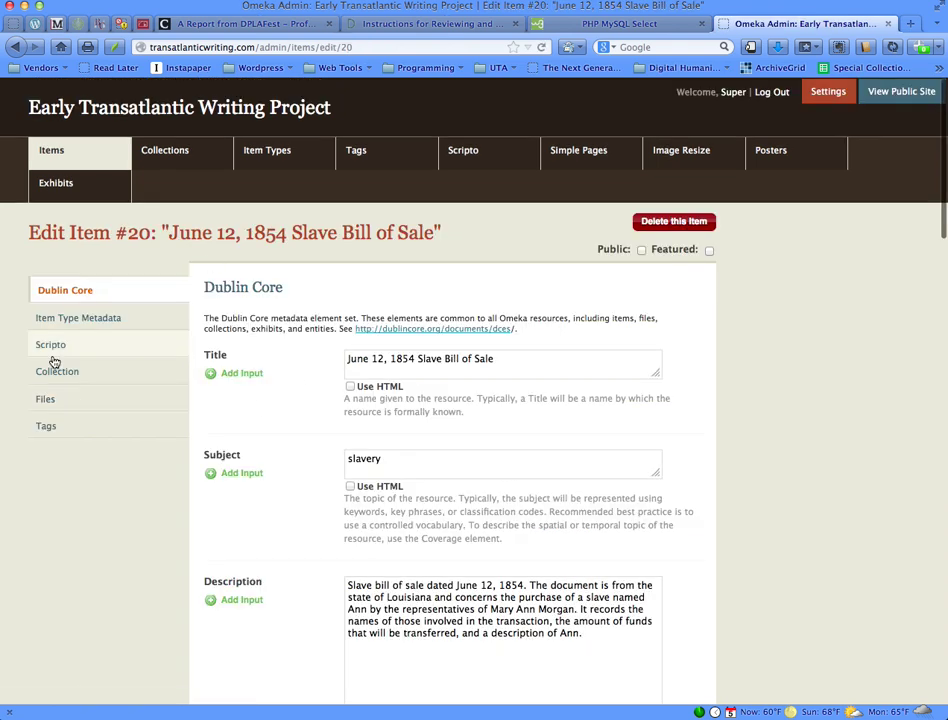
Step: Assign the June 12, 1854 Slave Bill of Sale to the Test collection and save the change
left_click(58, 375)
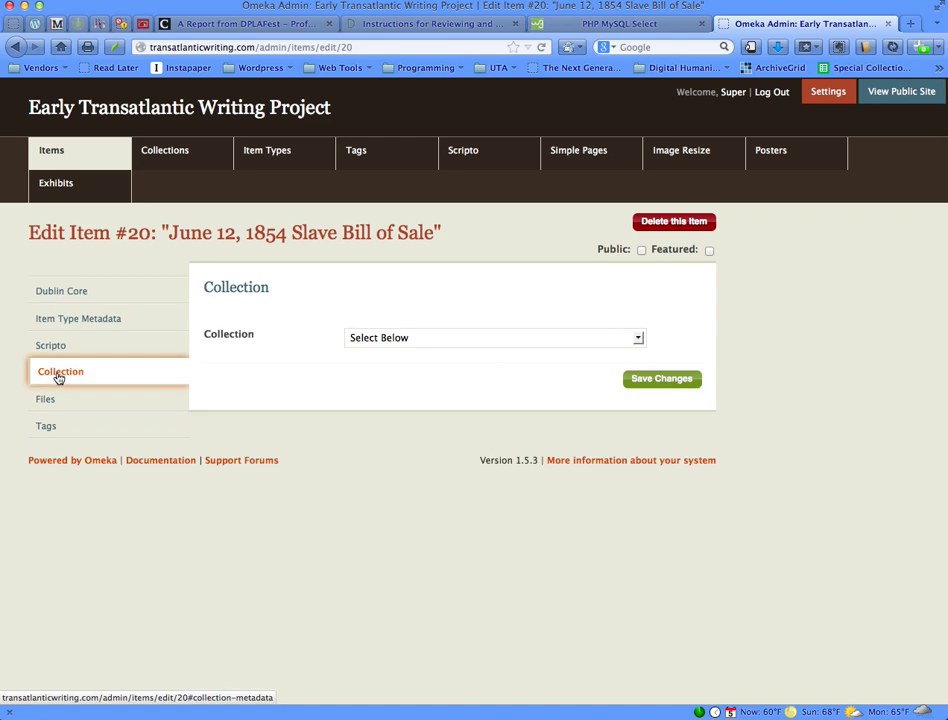
left_click(640, 339)
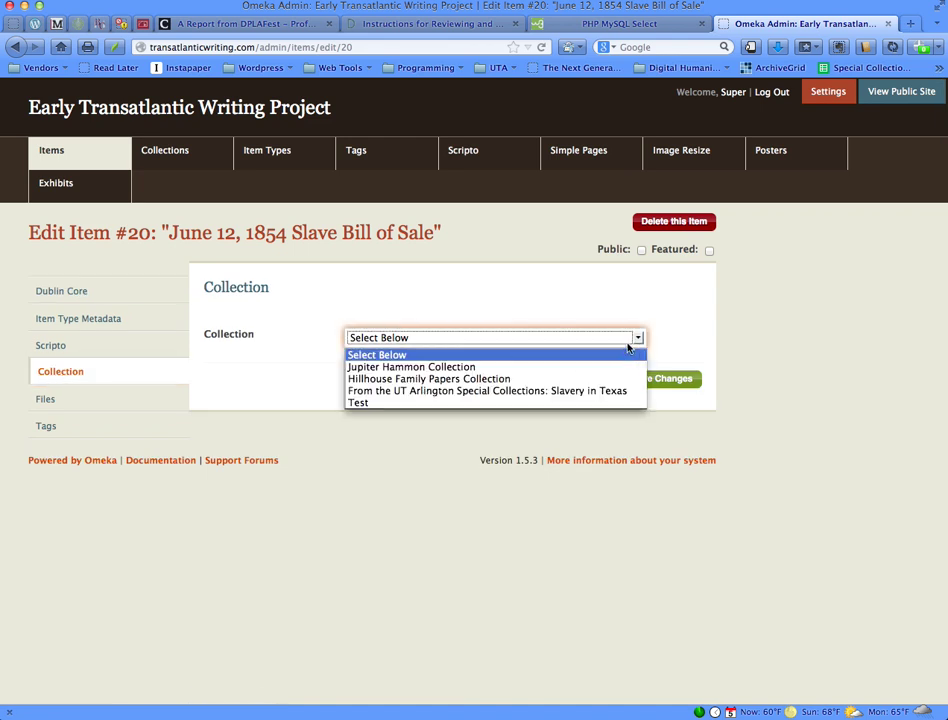
left_click(575, 404)
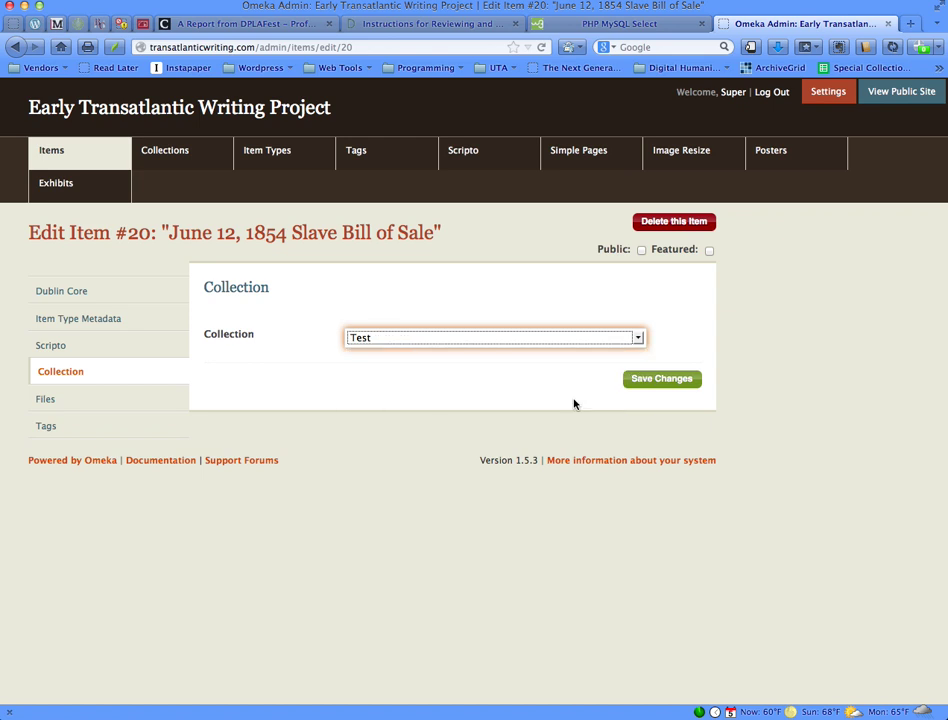
left_click(674, 381)
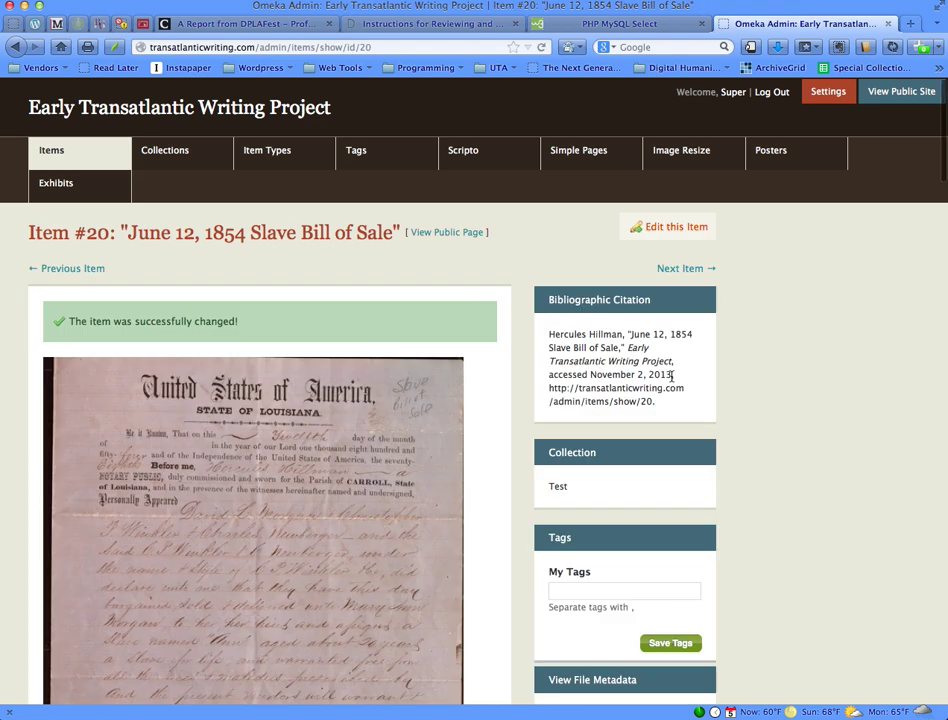
Step: Examine the Slave Bill of Sale's scanned pages, collection assignment and file list on its item page
scroll(386, 340, "down", 10)
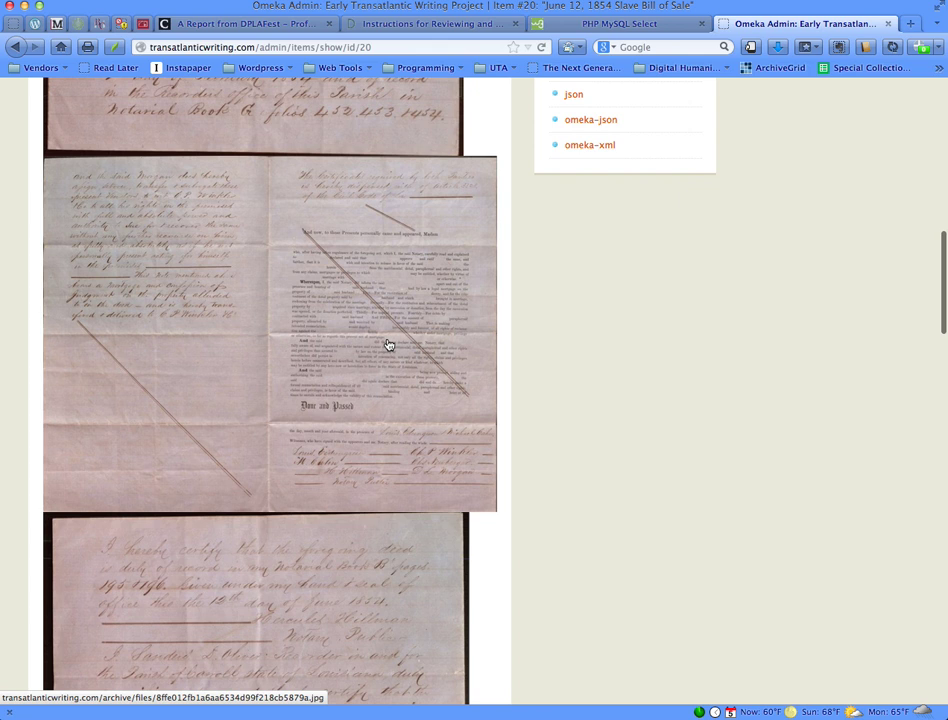
scroll(387, 343, "up", 10)
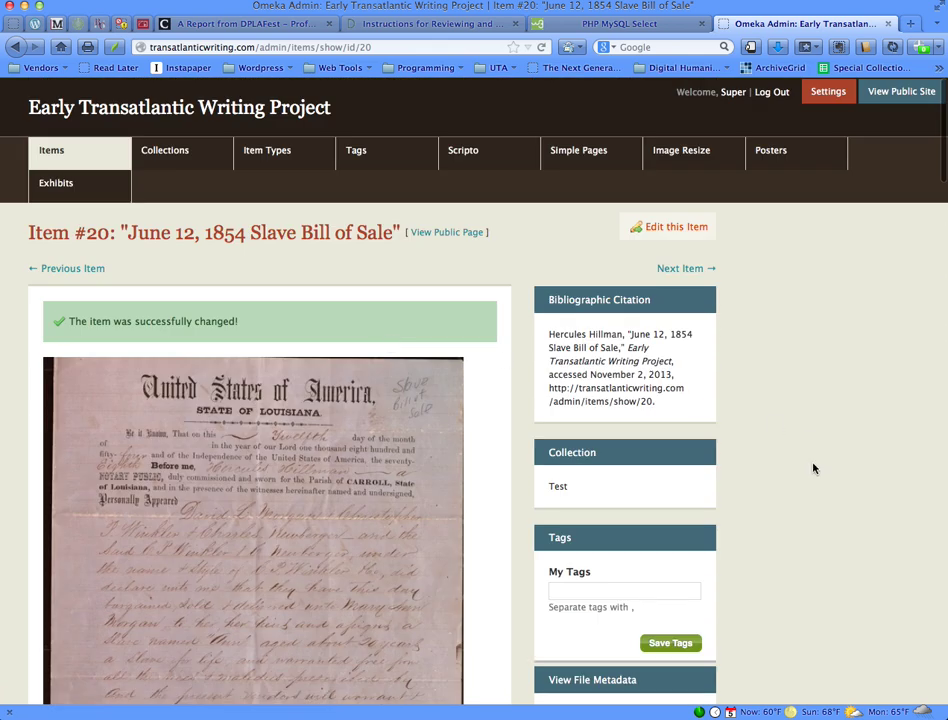
scroll(811, 470, "down", 3)
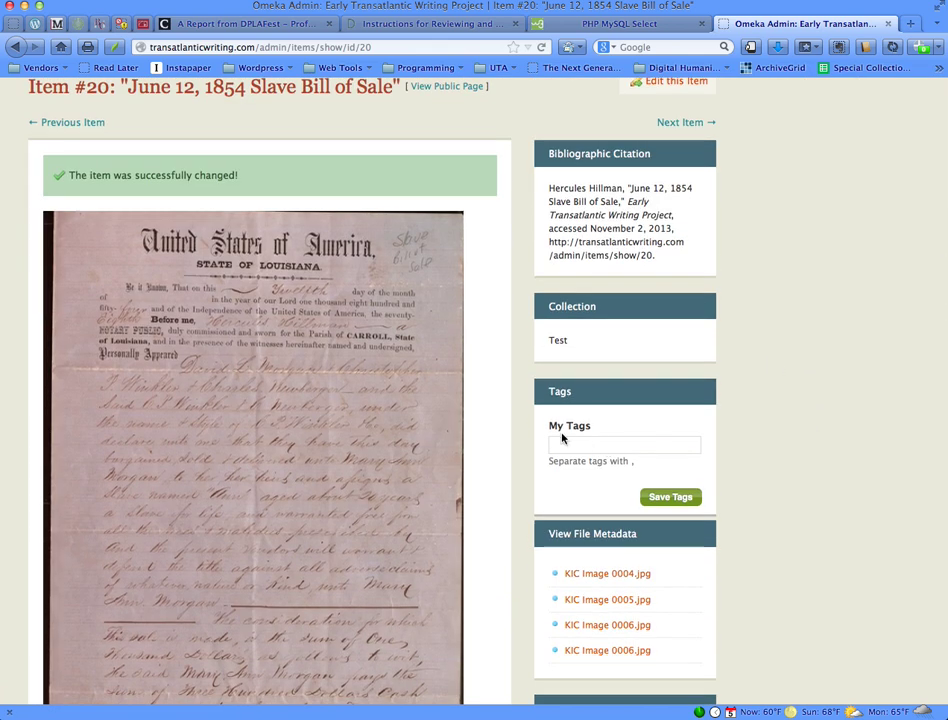
scroll(781, 445, "down", 10)
scroll(781, 449, "up", 15)
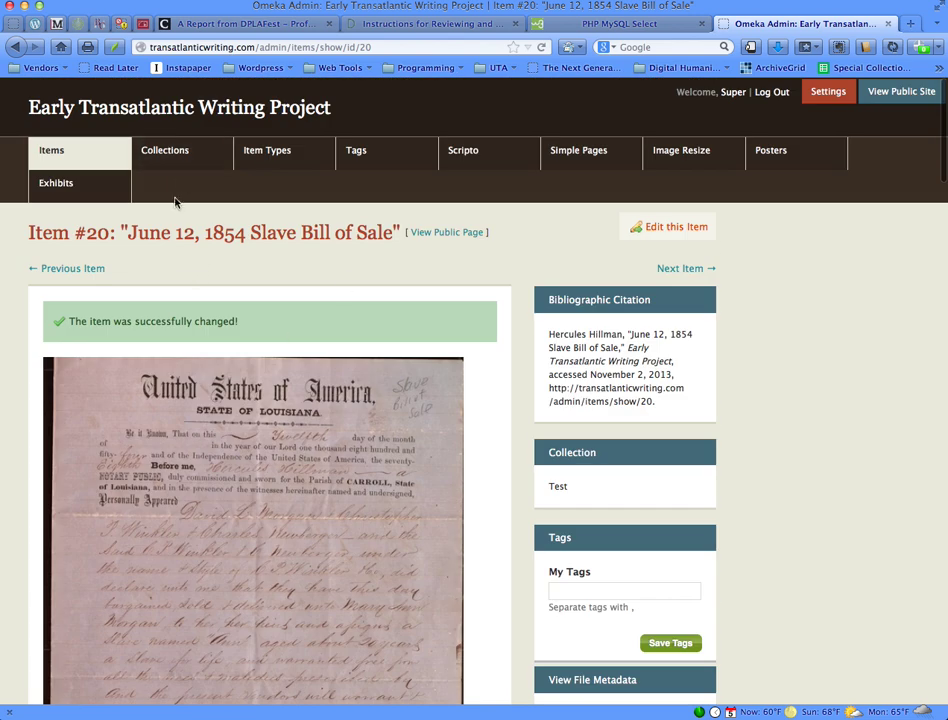
scroll(367, 393, "down", 2)
scroll(367, 393, "down", 10)
scroll(367, 393, "up", 15)
Step: Switch to the public site and browse its list of collections down to the Test collection
left_click(895, 97)
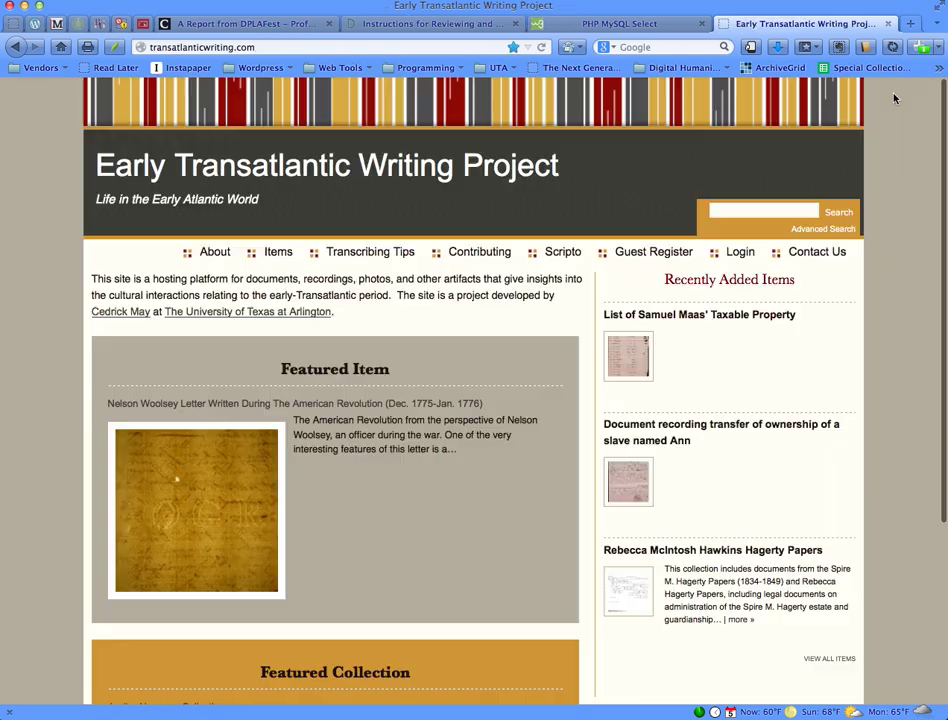
scroll(886, 138, "down", 5)
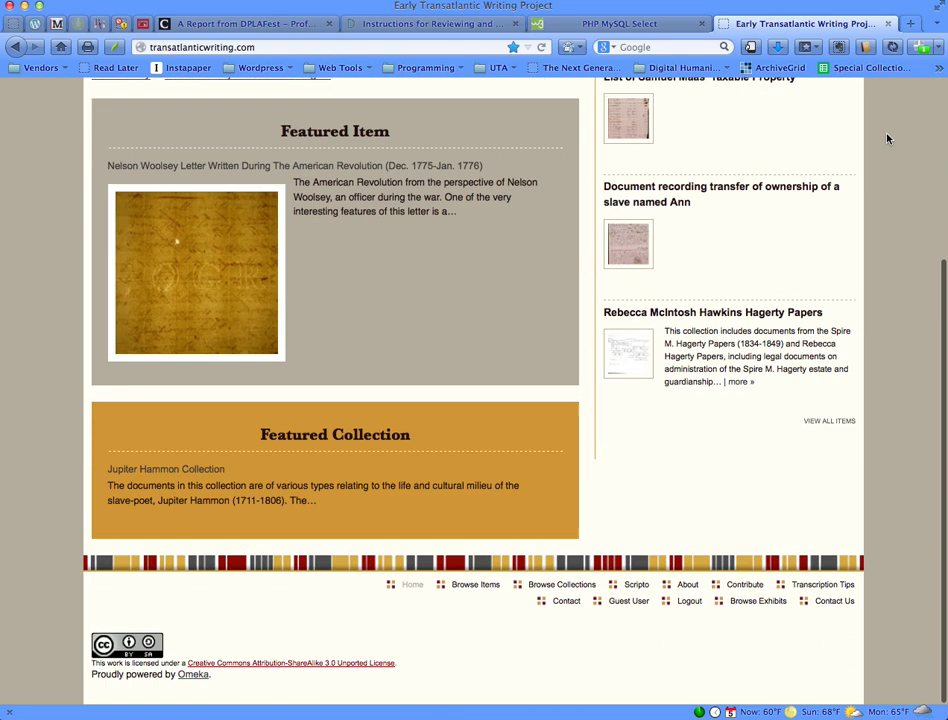
scroll(886, 140, "up", 5)
scroll(886, 140, "down", 5)
left_click(571, 592)
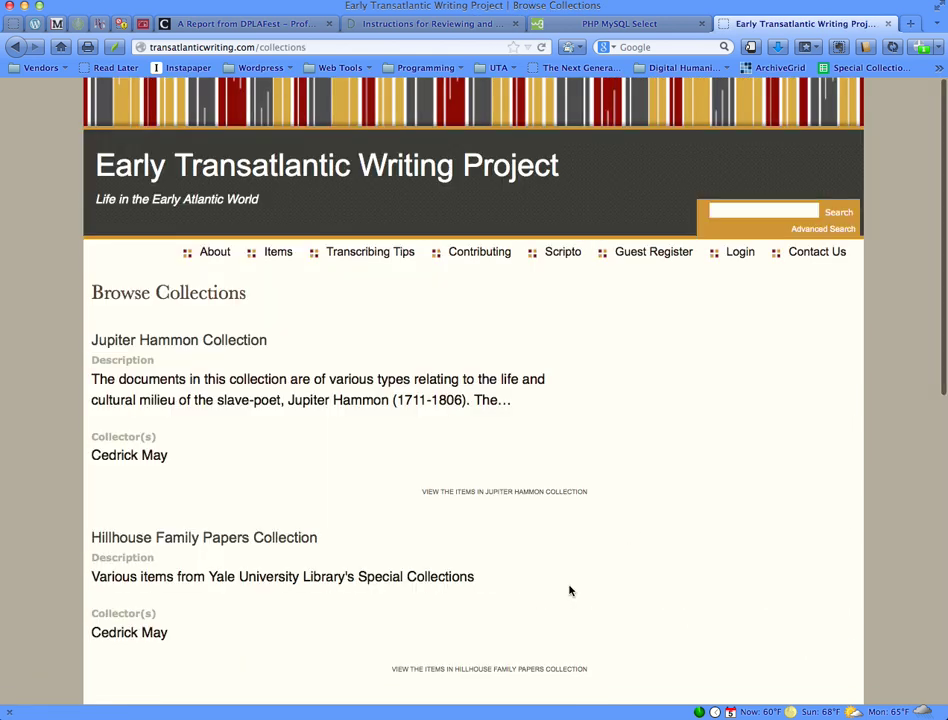
scroll(150, 276, "down", 10)
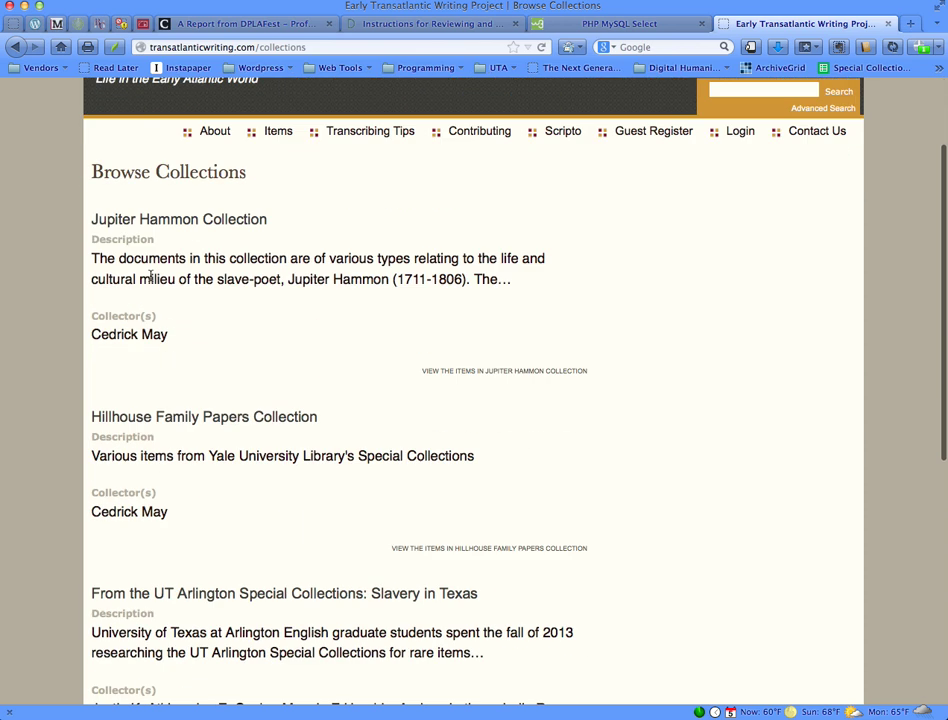
scroll(150, 281, "down", 2)
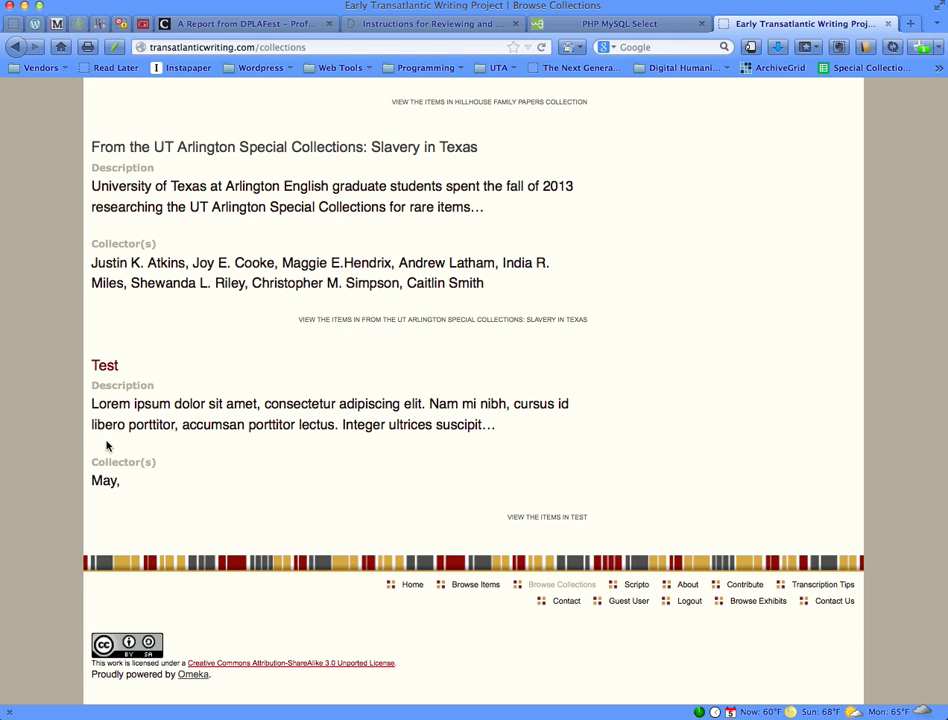
Step: Open the public page of the Test collection and review its description, collector and assigned items
left_click(106, 366)
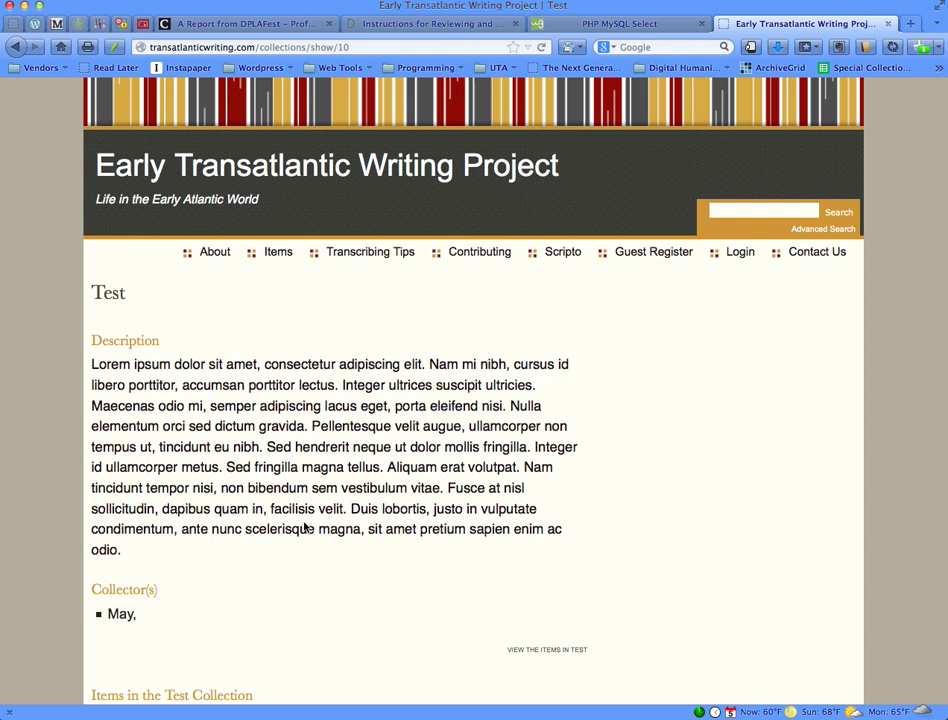
scroll(300, 525, "down", 3)
scroll(376, 520, "down", 3)
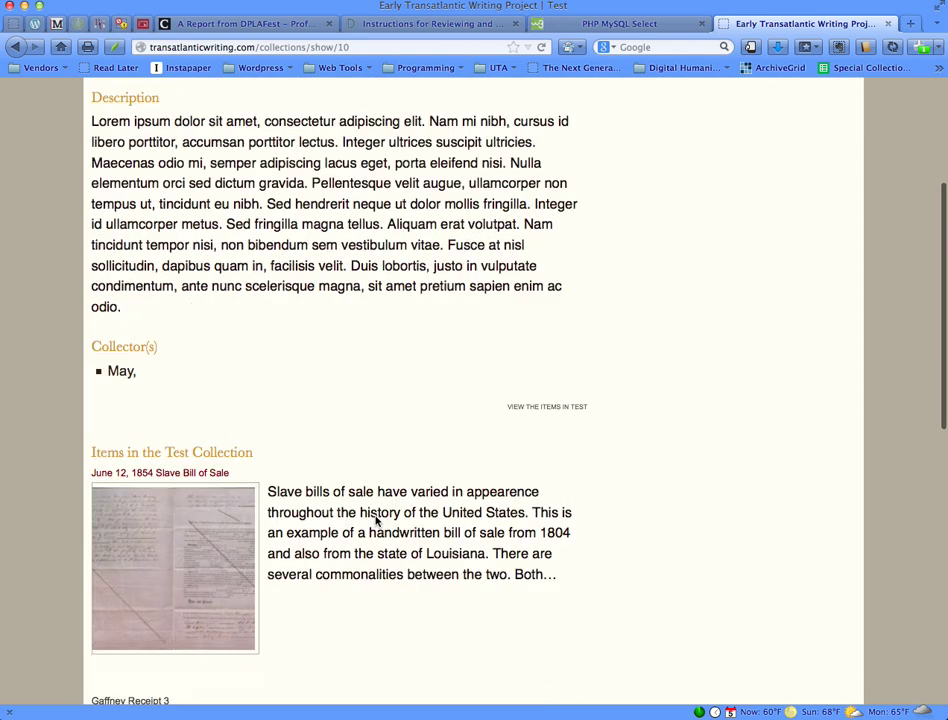
scroll(370, 517, "down", 2)
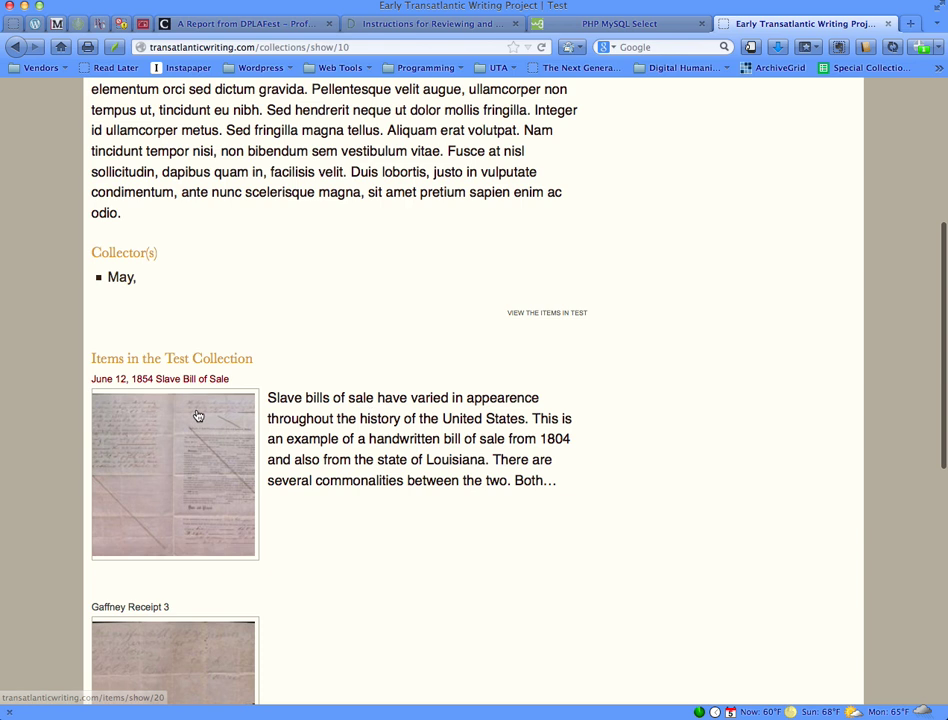
scroll(214, 421, "down", 4)
scroll(214, 421, "down", 2)
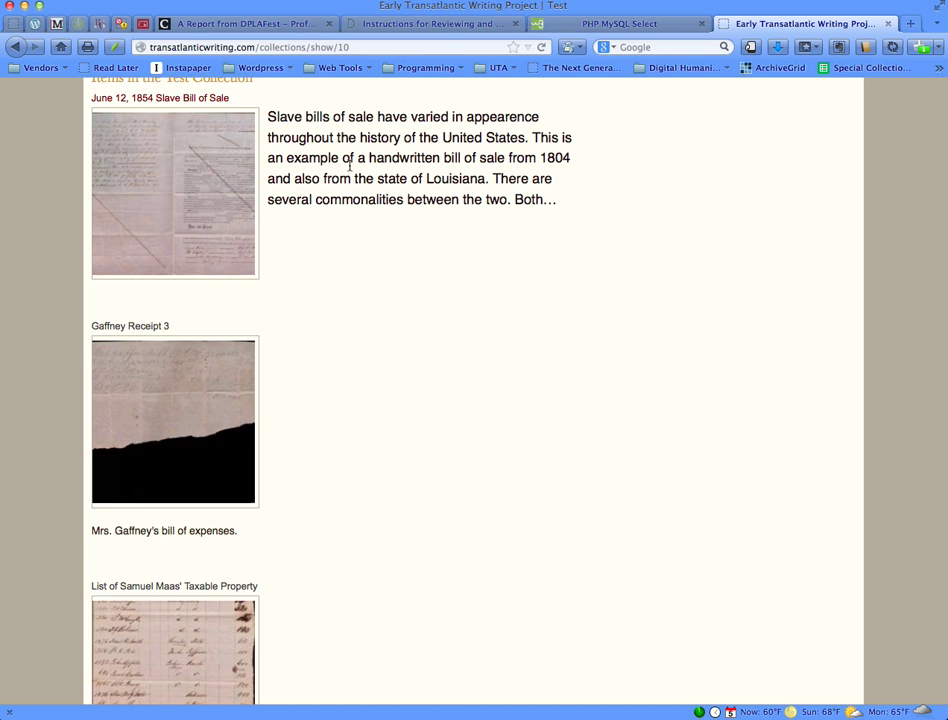
scroll(197, 383, "down", 3)
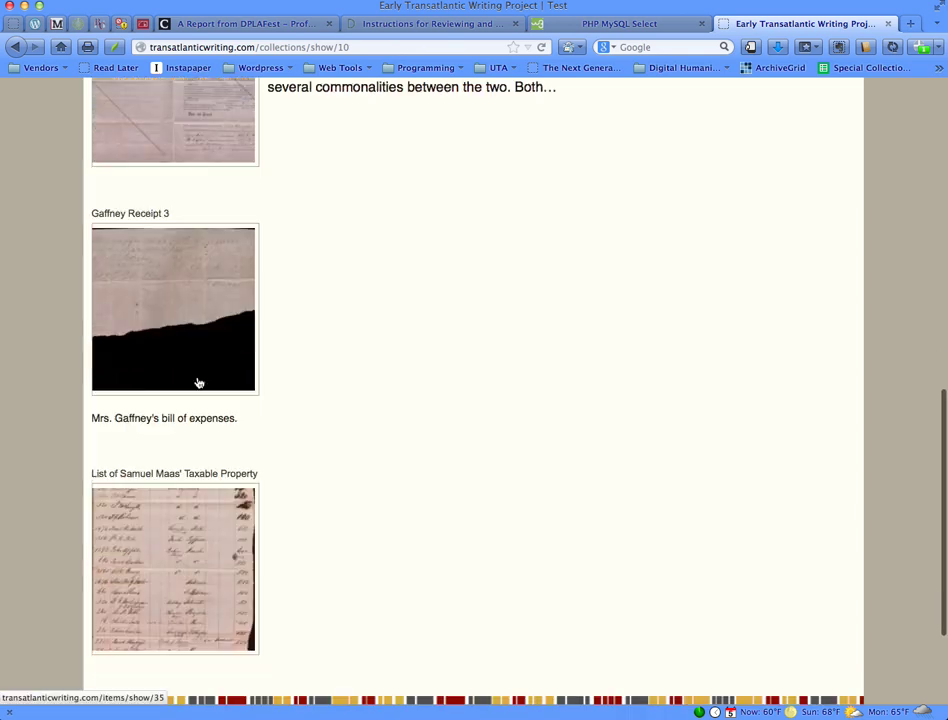
scroll(304, 435, "down", 3)
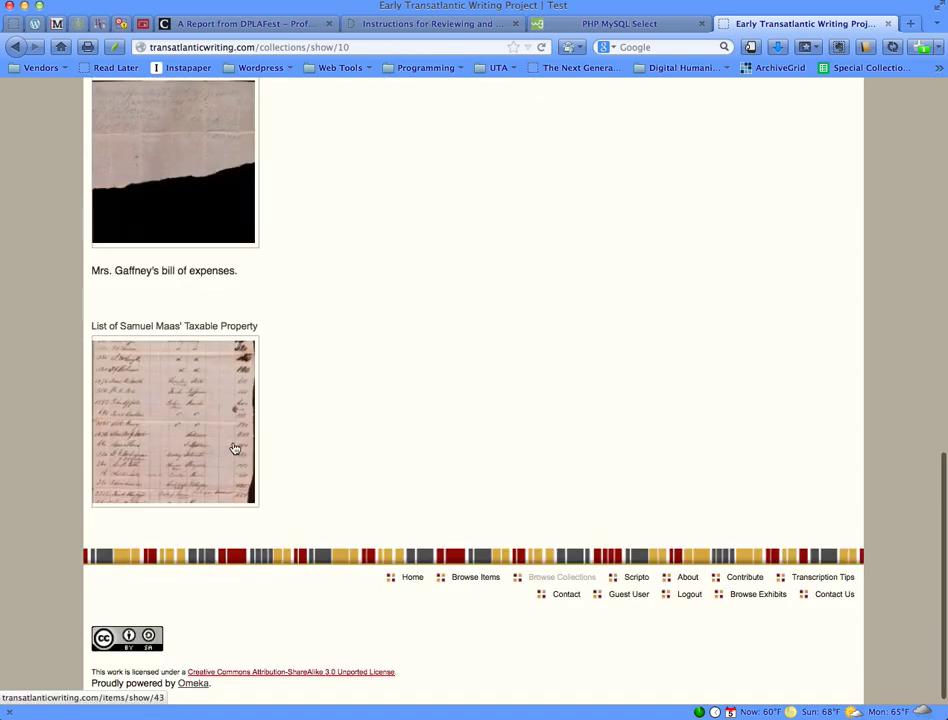
Step: Review the Test collection's public page once more, from its description and collector through all of its assigned items
scroll(330, 468, "up", 4)
scroll(330, 468, "up", 15)
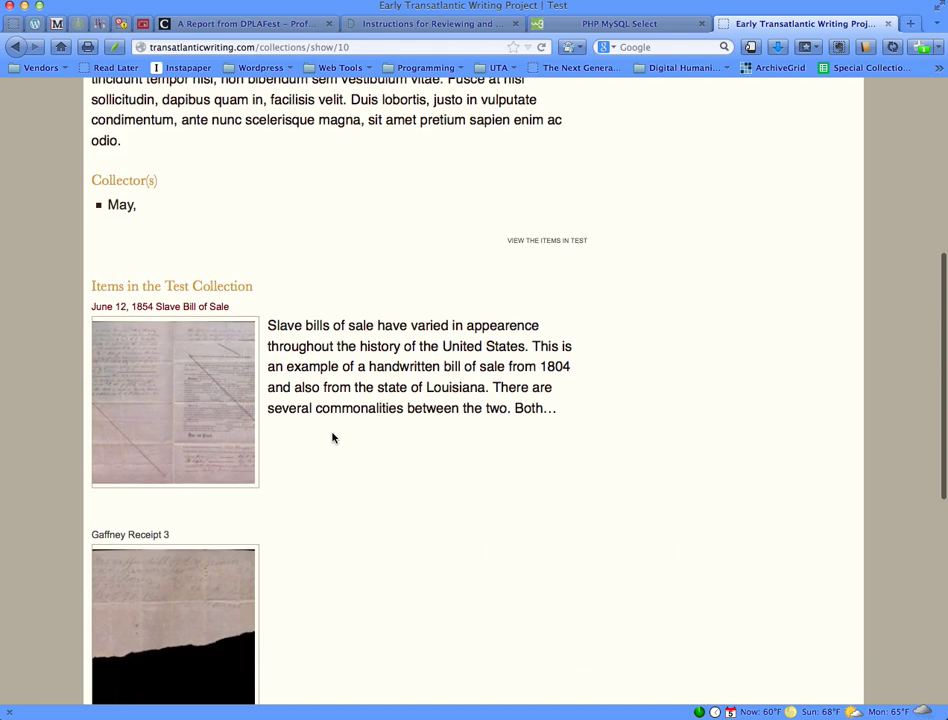
scroll(307, 390, "down", 5)
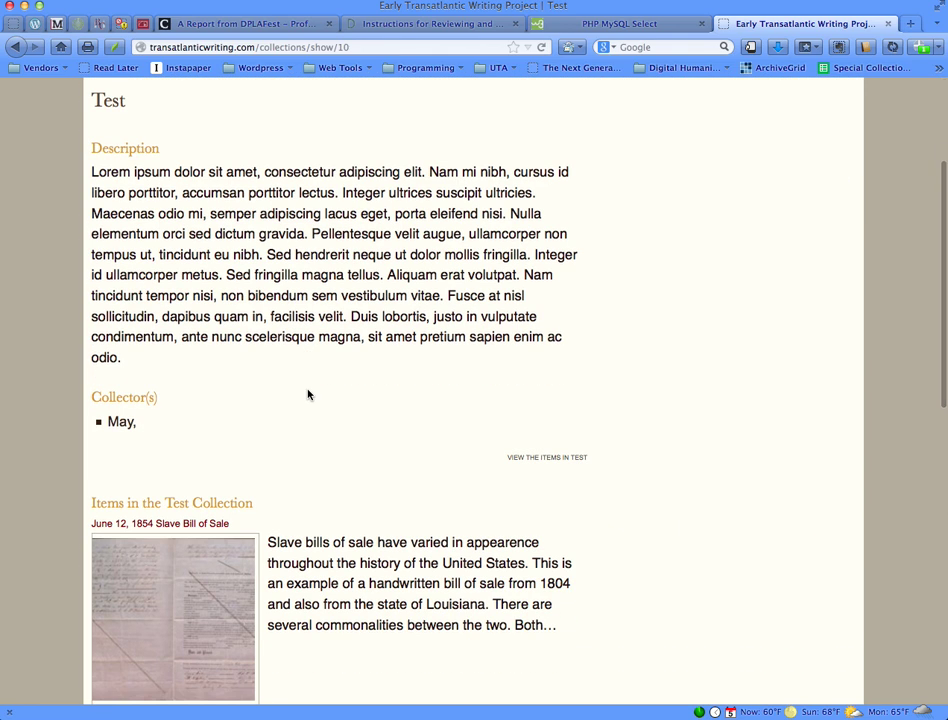
scroll(307, 392, "down", 9)
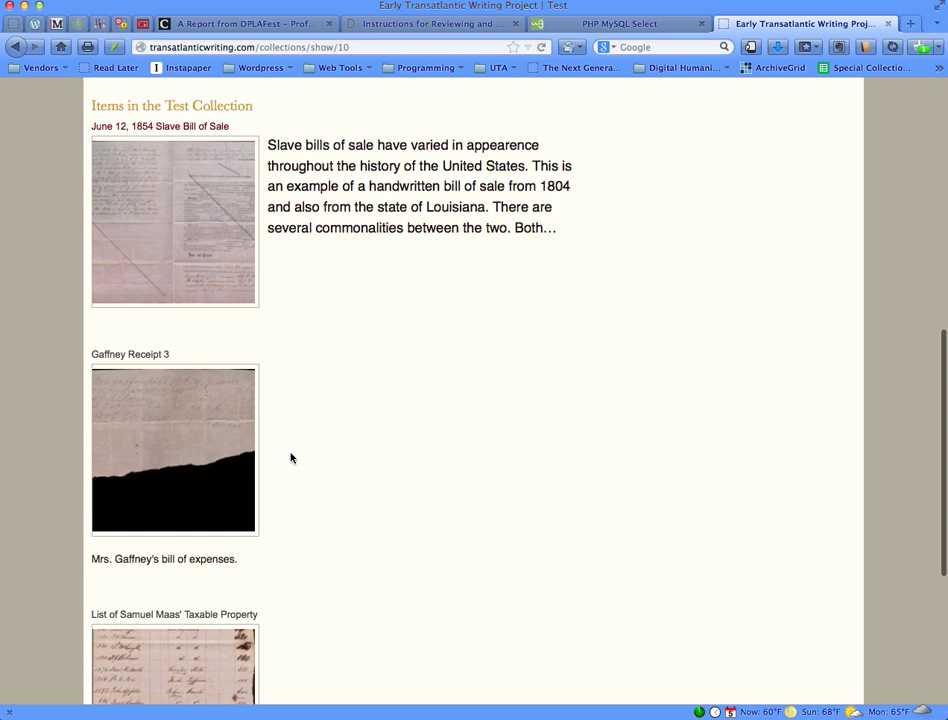
scroll(395, 335, "down", 1)
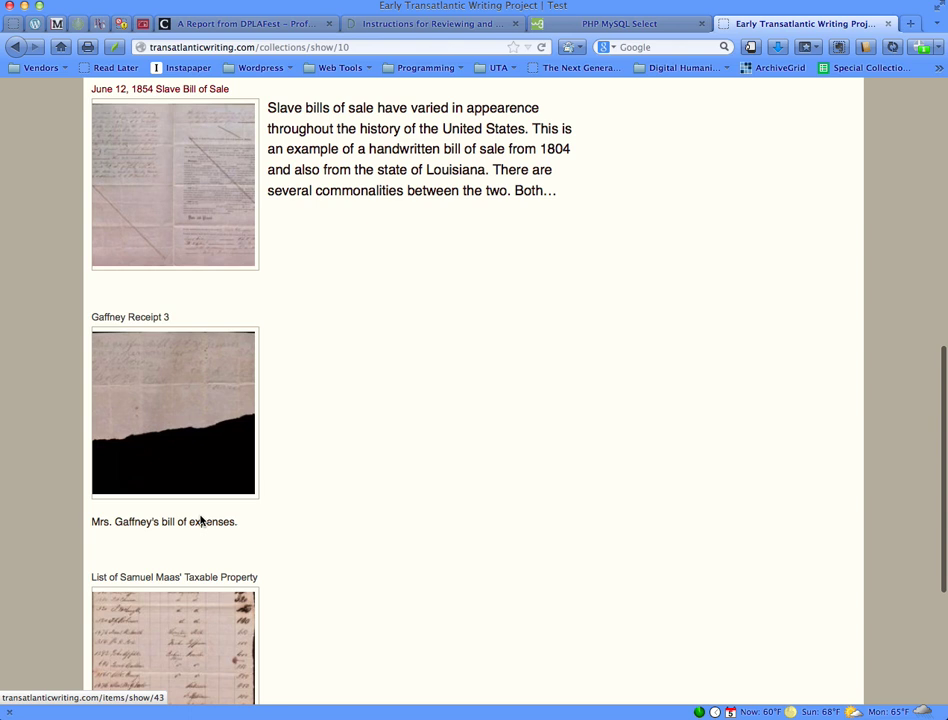
scroll(351, 457, "down", 5)
scroll(351, 461, "up", 15)
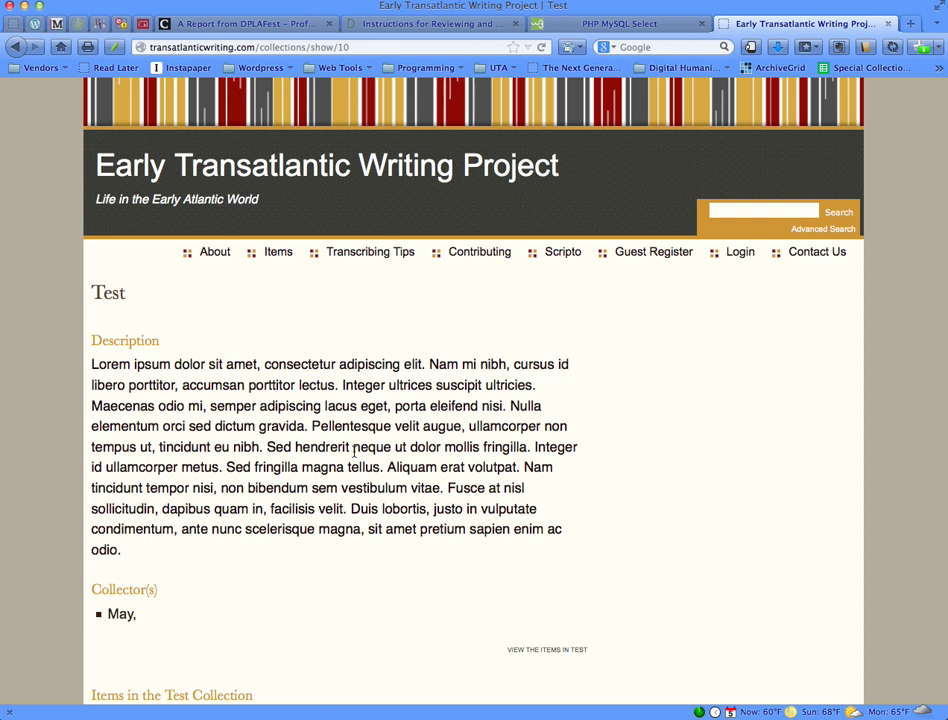
Step: Return to the public site's home page and open the admin dashboard at transatlanticwriting.com/admin
left_click(261, 172)
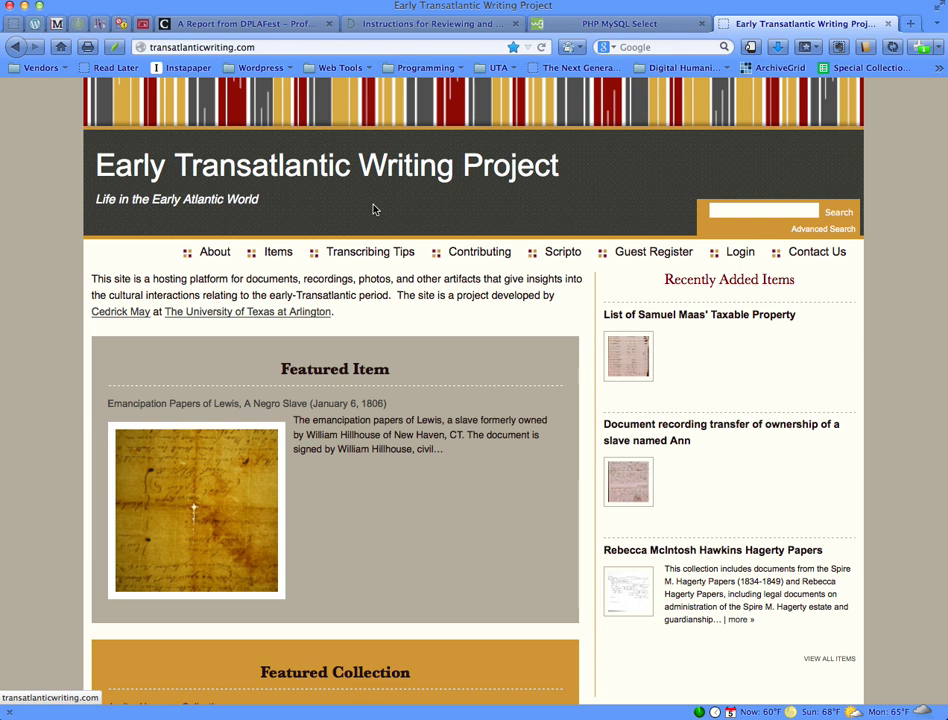
left_click(289, 47)
left_click(290, 47)
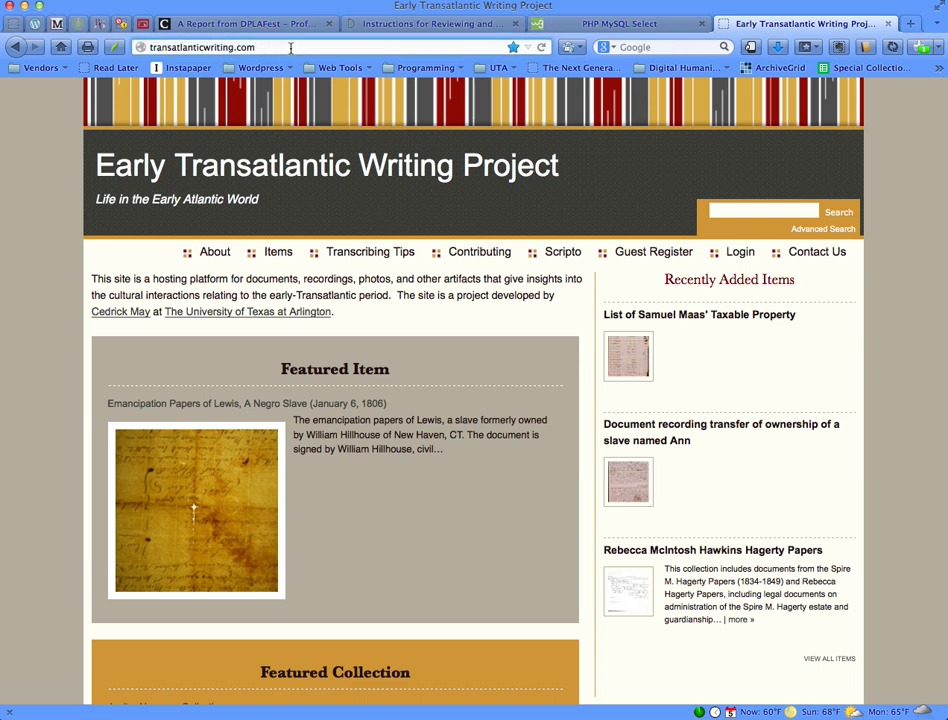
type("/admin")
key("Return")
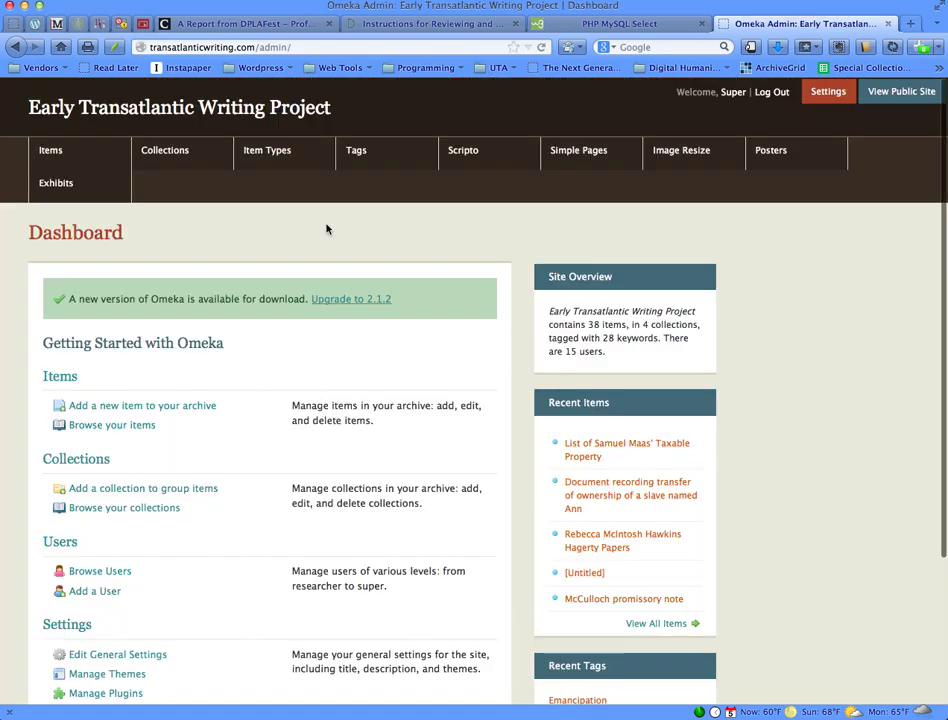
Step: Start a new collection named "Test Collection 2" and fill in its description with the "Lorem ipsum dolor sit amet" placeholder paragraph
scroll(328, 226, "down", 3)
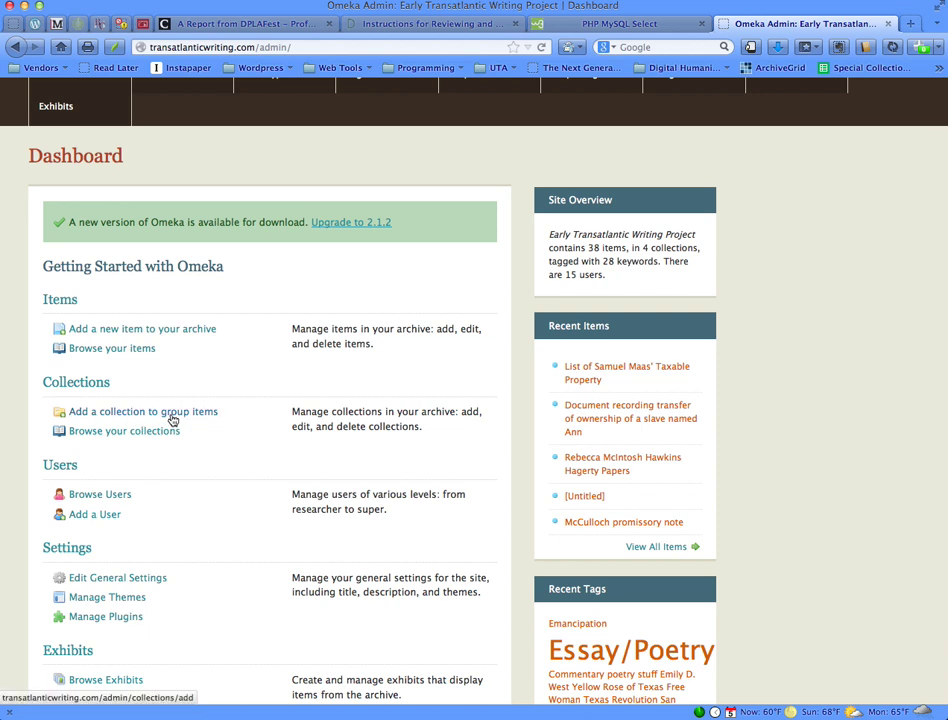
left_click(120, 418)
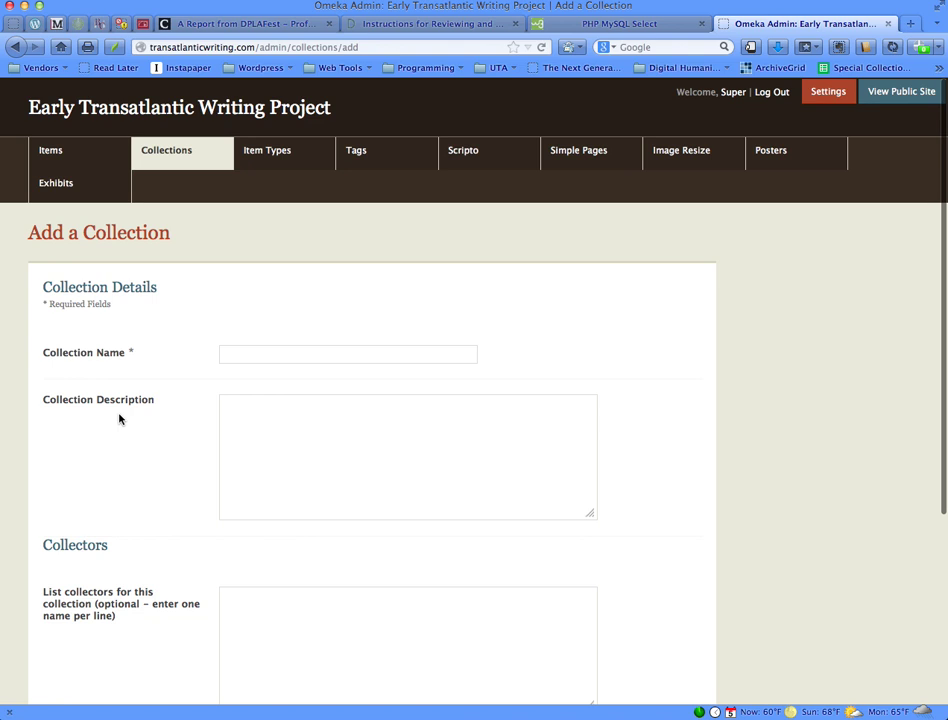
left_click(233, 356)
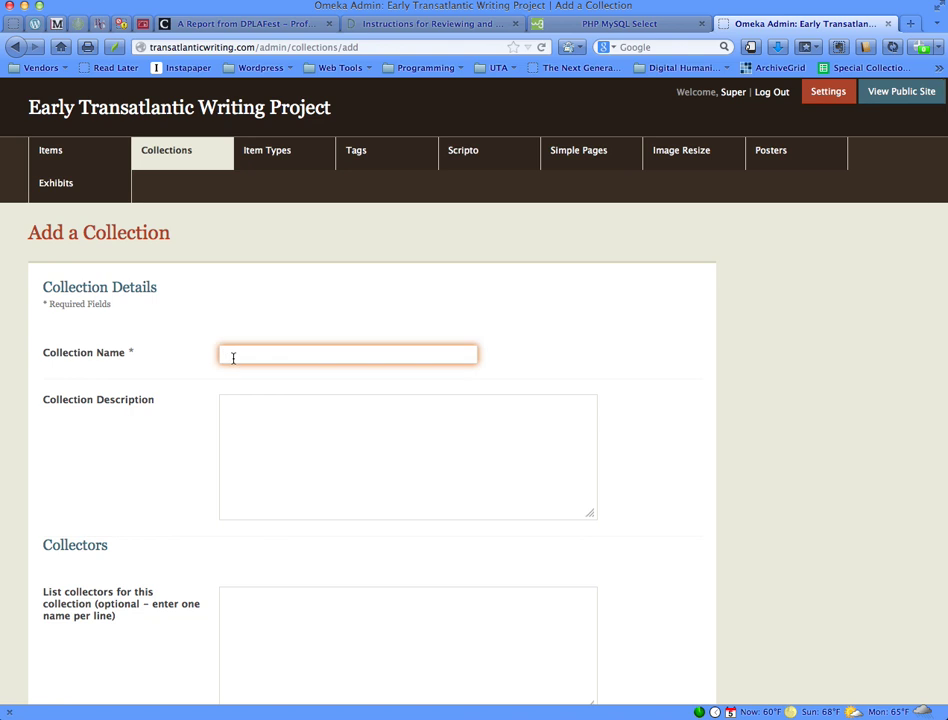
type("Test Collection 2")
left_click(231, 420)
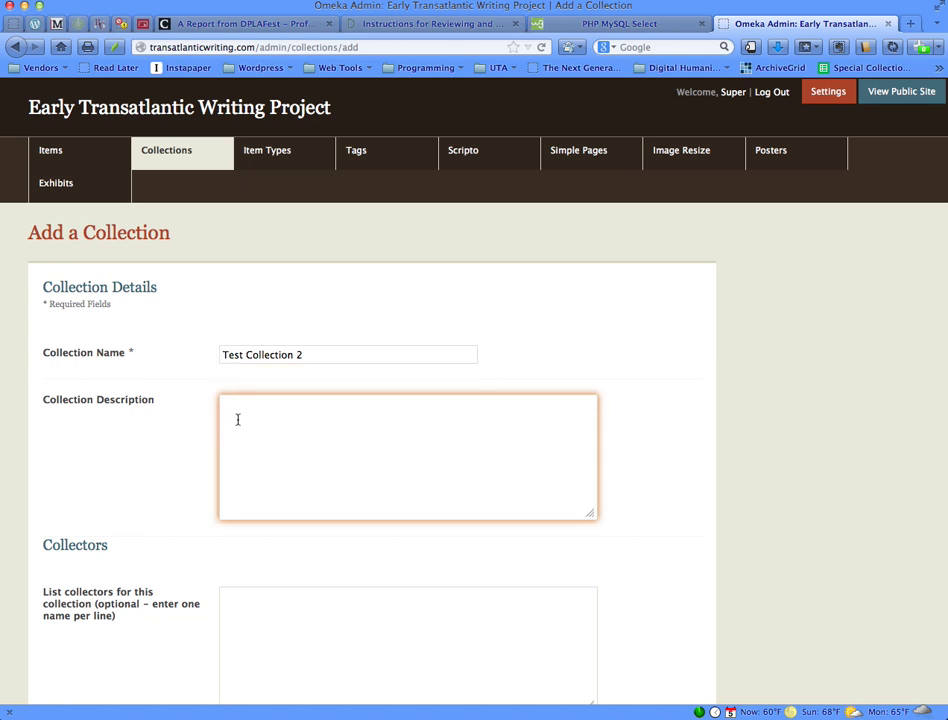
type("Lorem ipsum dolor sit amet, consectetur adipiscing elit. Nam mi nibh, cursus id libero porttitor, accumsan porttitor lectus. Integer ultrices suscipit ultricies. Maecenas odio mi, semper adipiscing lacus eget, porta eleifend nisi. Nulla elementum orci sed dictum gravida. Pellentesque velit augue, ullamcorper non tempus ut, tincidunt eu nibh. Sed hendrerit neque ut dolor mollis fringilla. Integer id ullamcorper metus. Sed fringilla magna tellus. Aliquam erat volutpat. Nam tincidunt tempor nisi, non bibendum sem vestibulum vitae. Fusce at nisl sollicitudin, dapibus quam in, facilisis velit. Duis lobortis, justo in vulputate condimentum, ante nunc scelerisque magna, sit amet pretium sapien enim ac odio.")
Step: Enter the three collectors' surnames, separated by commas, and save the new collection
scroll(309, 463, "down", 5)
left_click(313, 480)
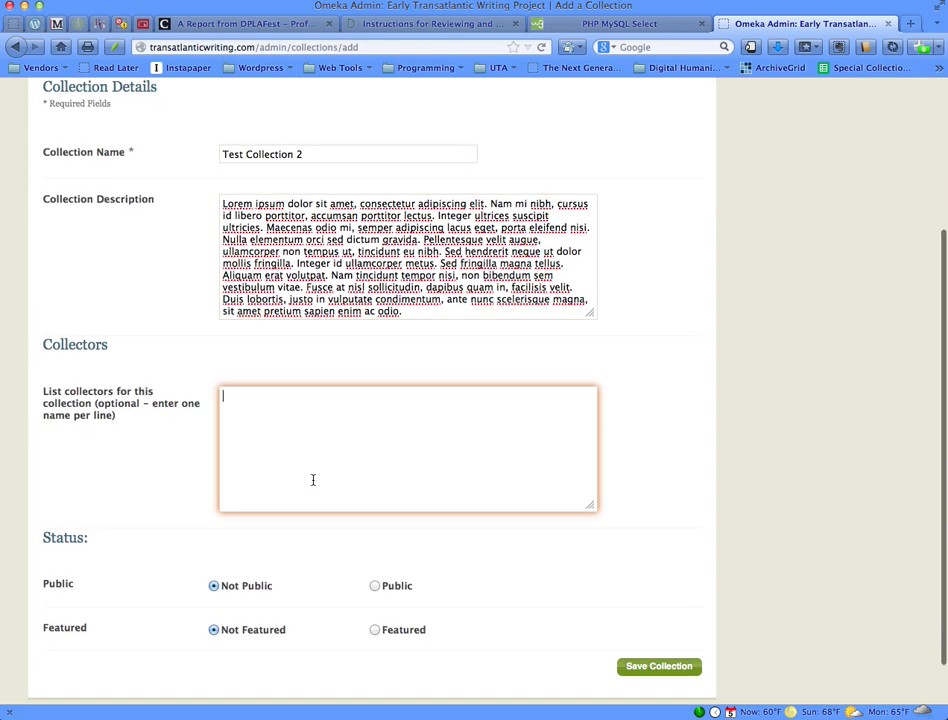
type("May, Ingram,")
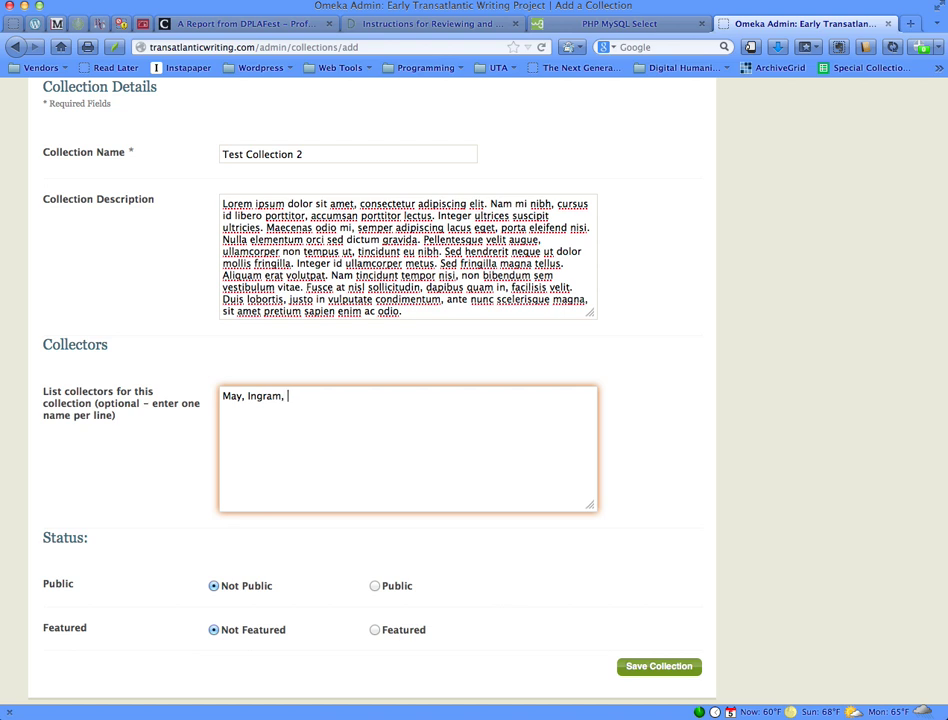
type("Smith")
left_click(656, 667)
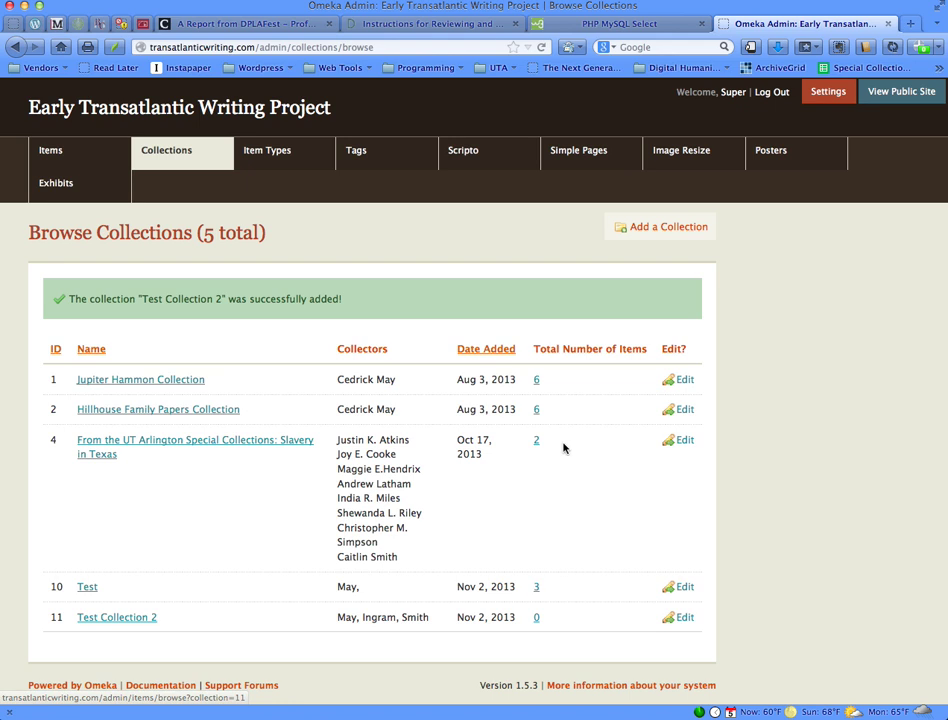
Step: Assign the untitled item added on Oct 28, 2013 to Test Collection 2 and save the change
left_click(58, 164)
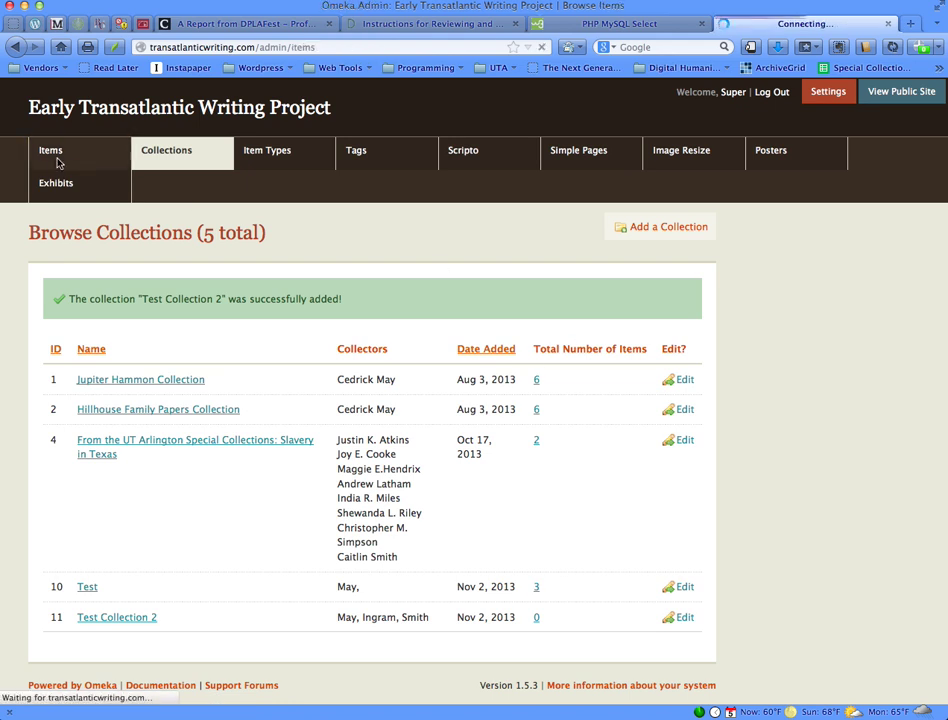
scroll(310, 305, "down", 5)
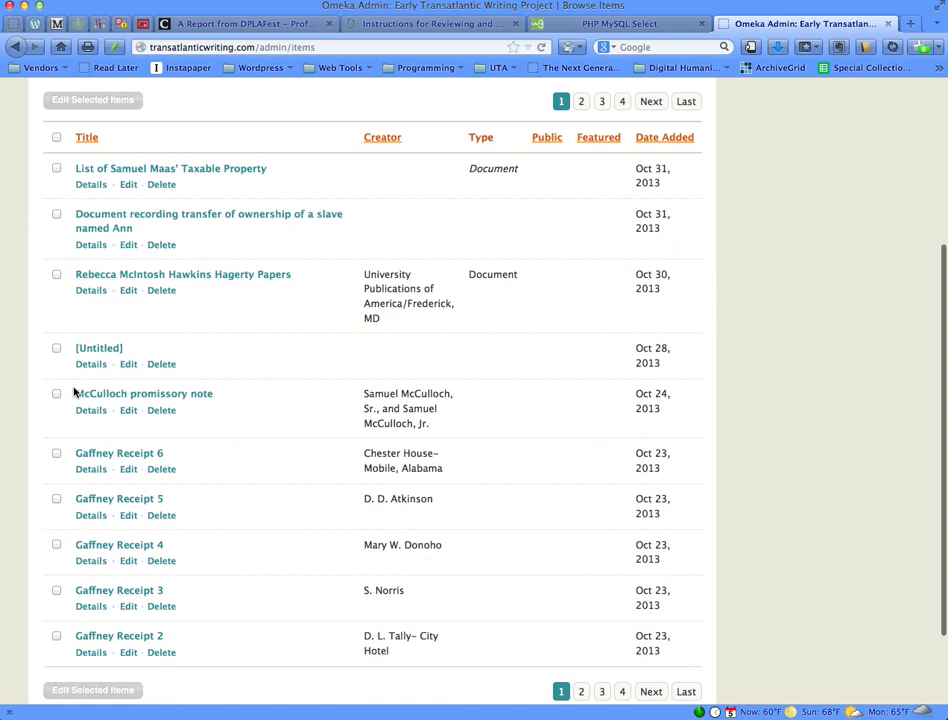
left_click(127, 365)
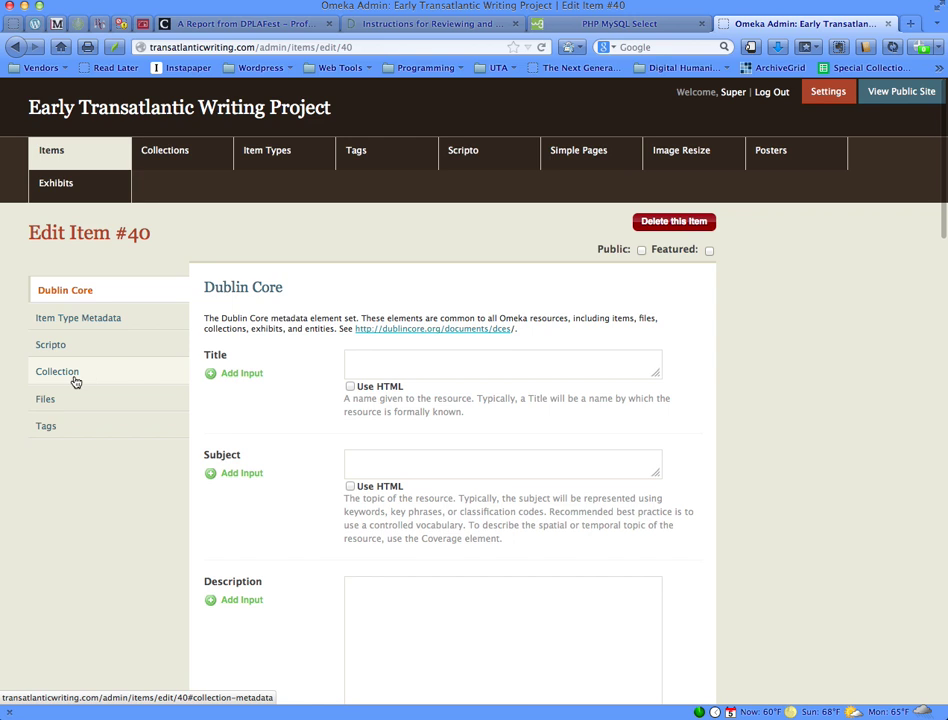
left_click(73, 381)
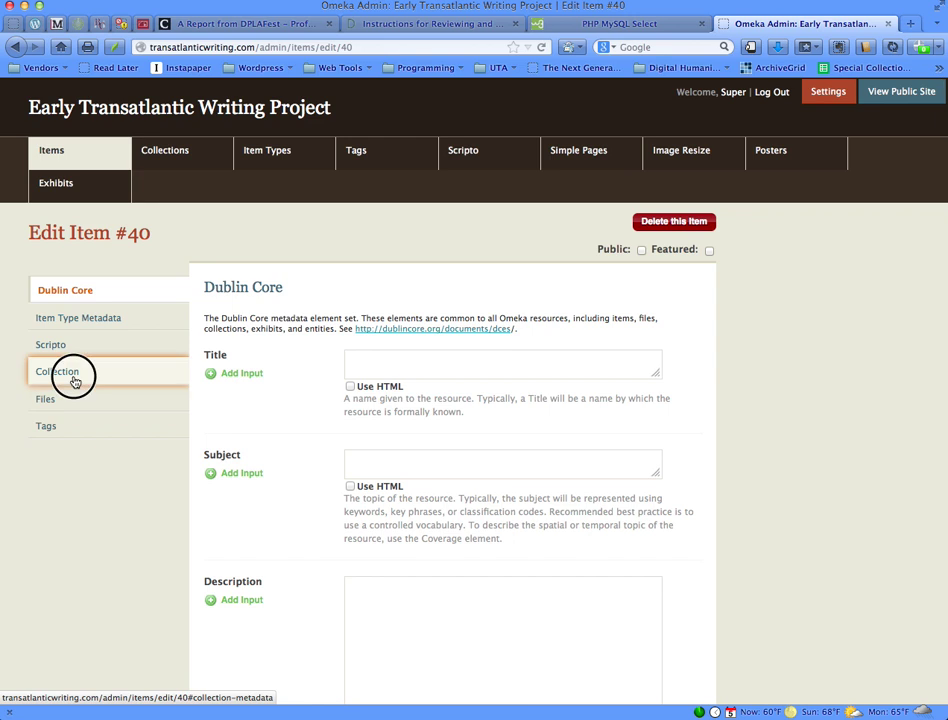
left_click(633, 340)
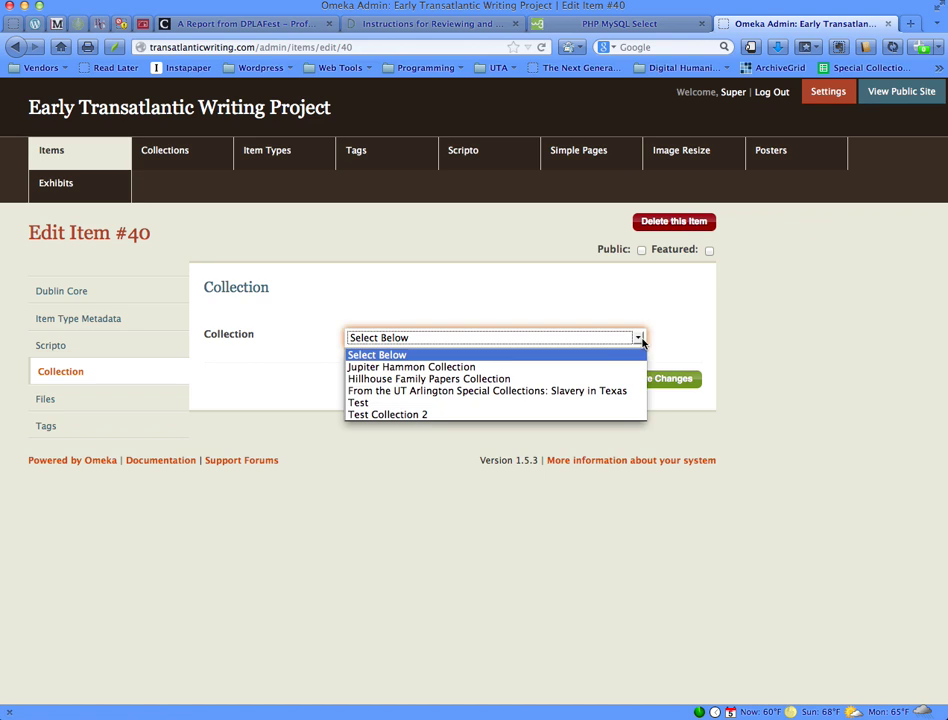
left_click(577, 414)
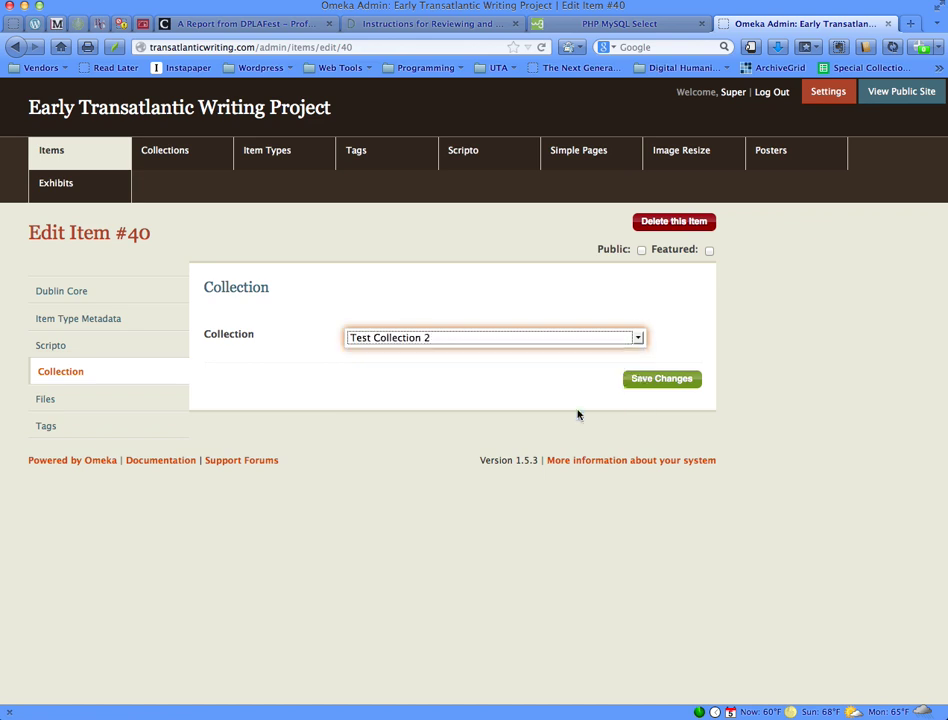
left_click(656, 381)
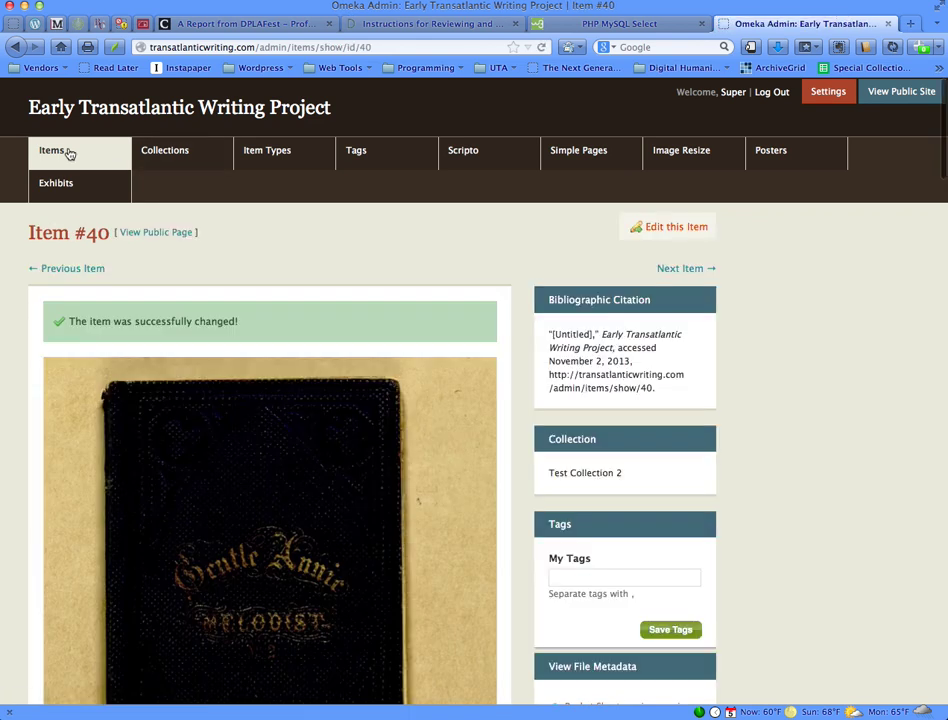
Step: Assign the "Yellow rose of Texas. The Southern musical boquet" item from the second page of items to Test Collection 2 and save
left_click(58, 157)
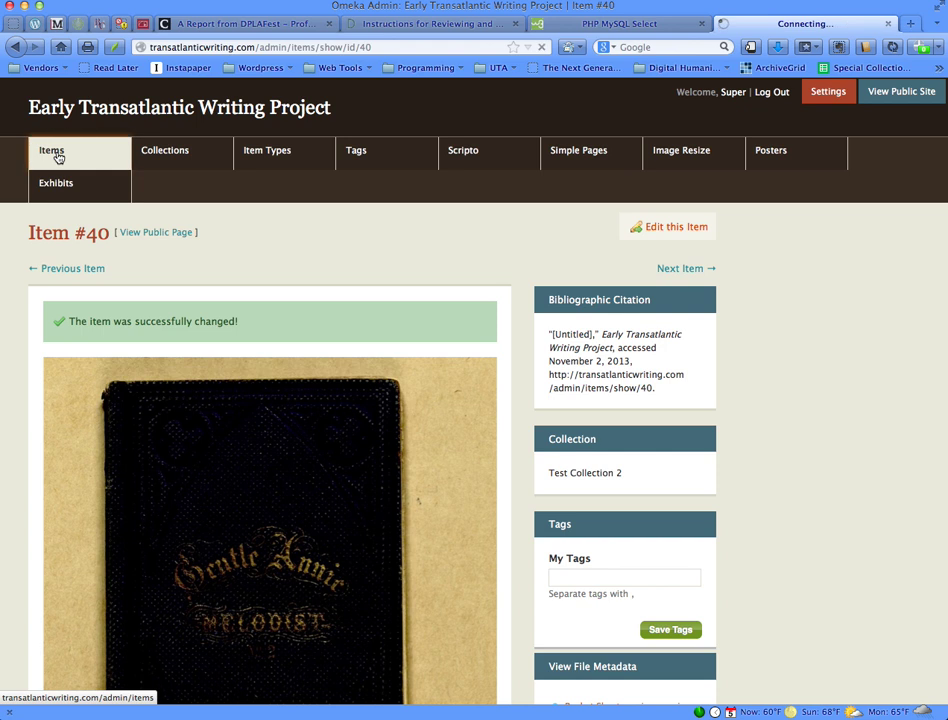
scroll(322, 264, "down", 5)
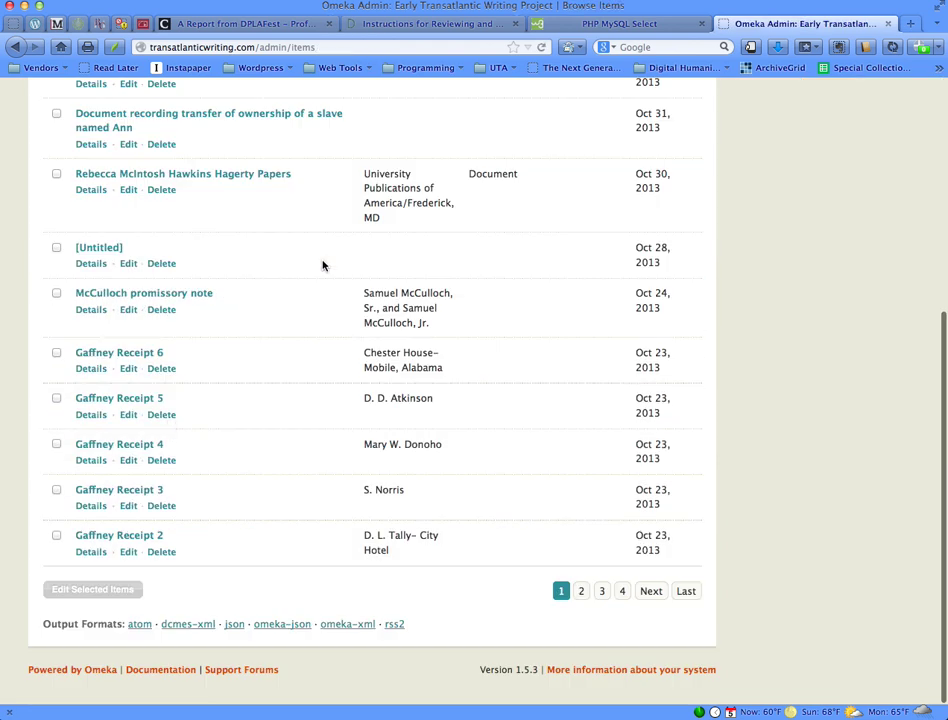
scroll(442, 259, "up", 5)
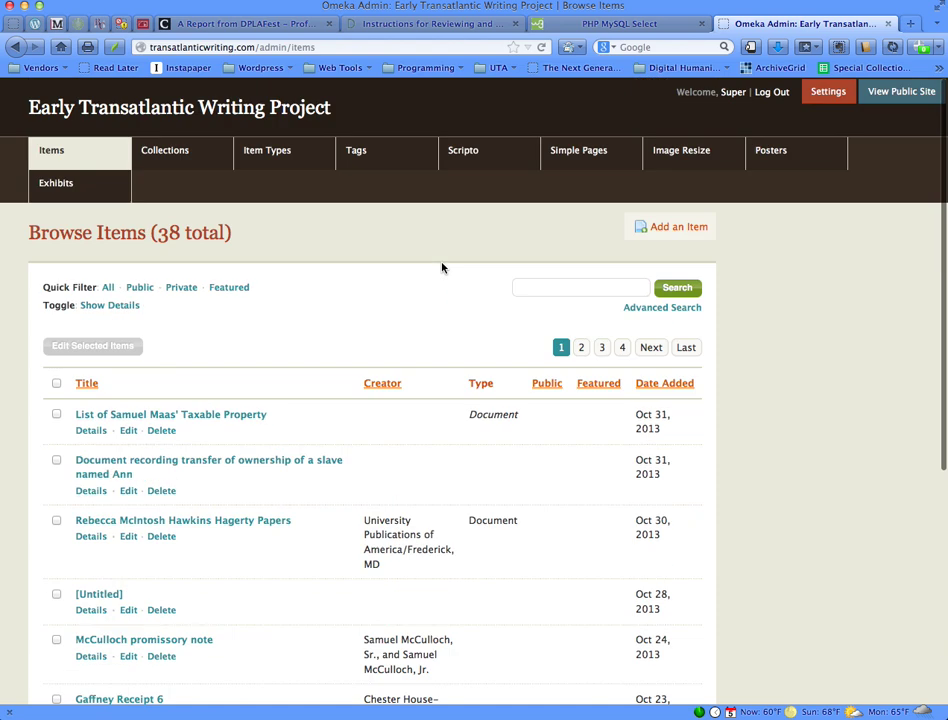
left_click(581, 347)
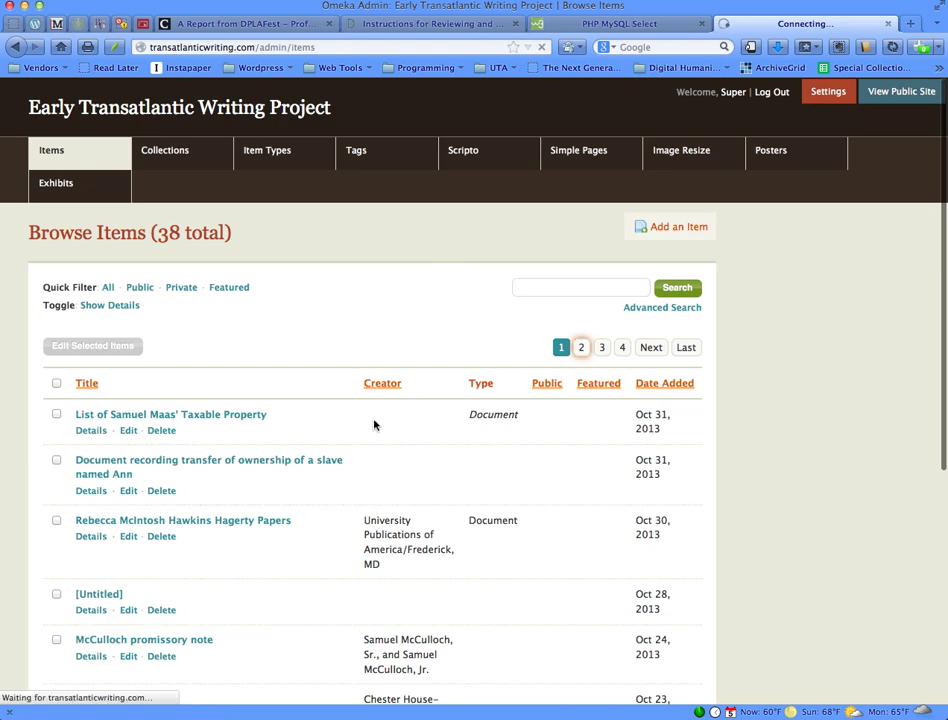
scroll(288, 432, "down", 8)
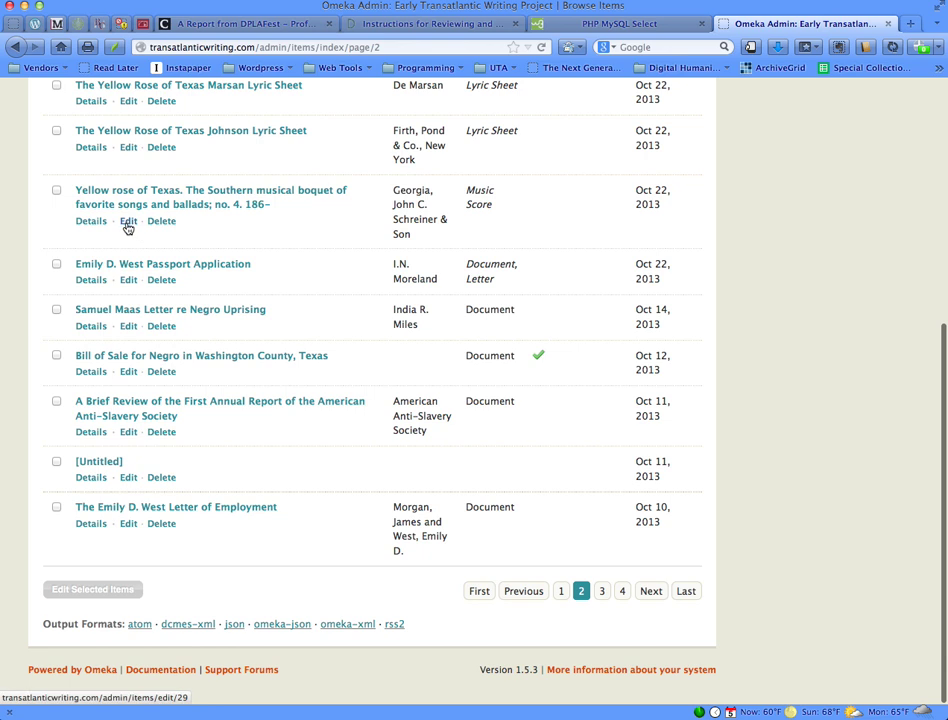
left_click(128, 224)
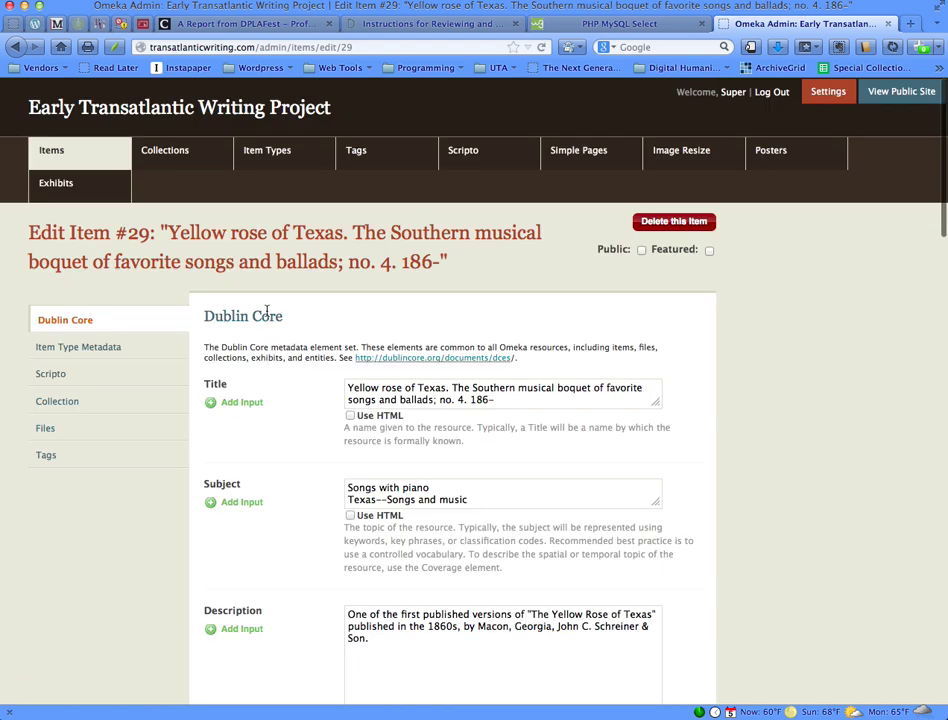
left_click(58, 400)
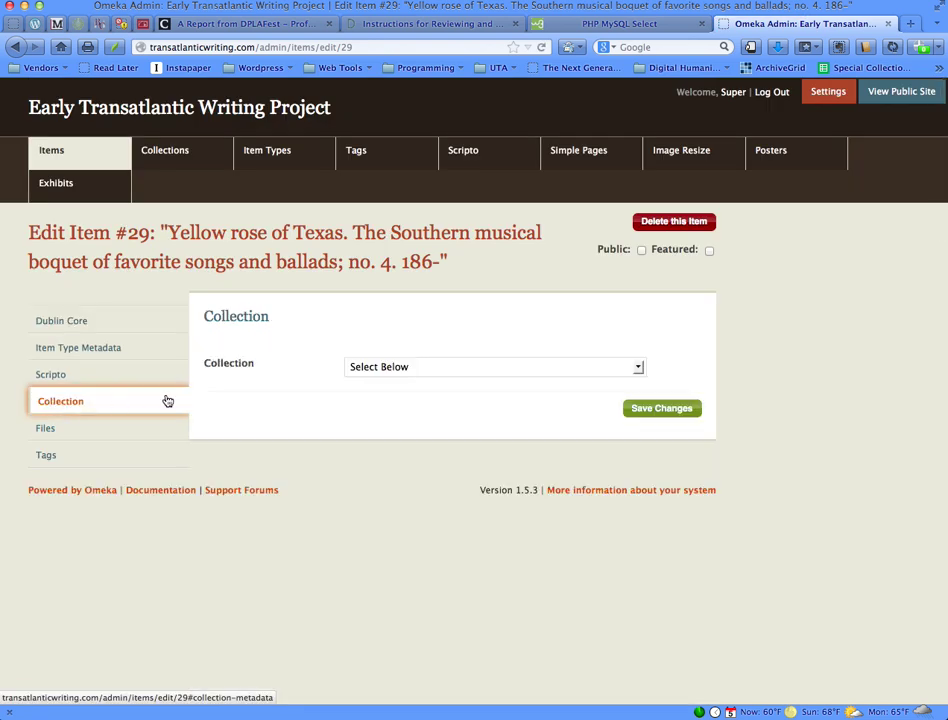
left_click(527, 372)
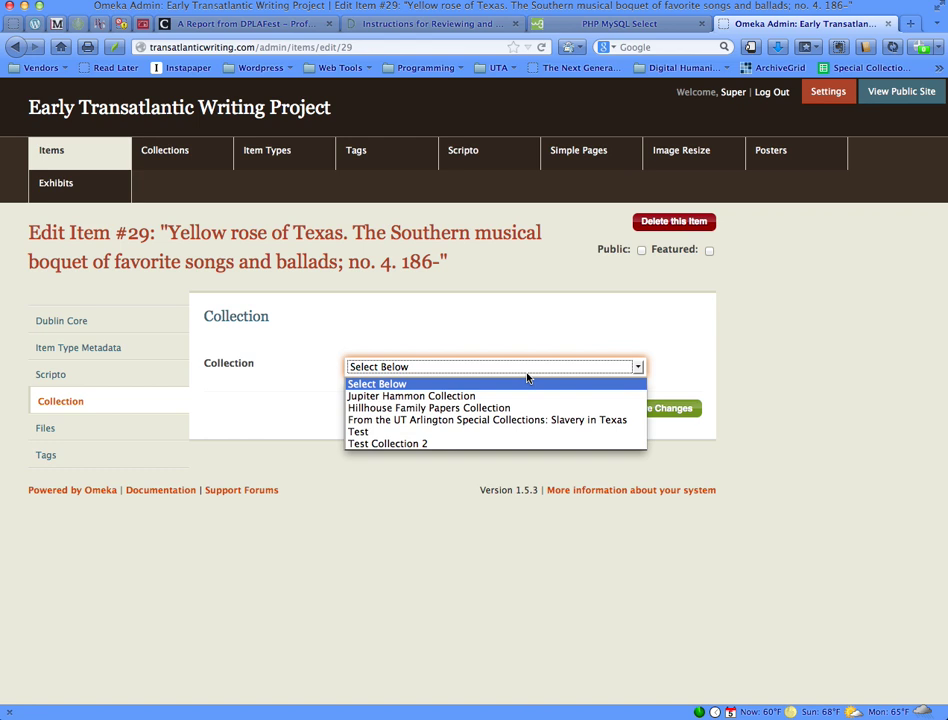
left_click(502, 448)
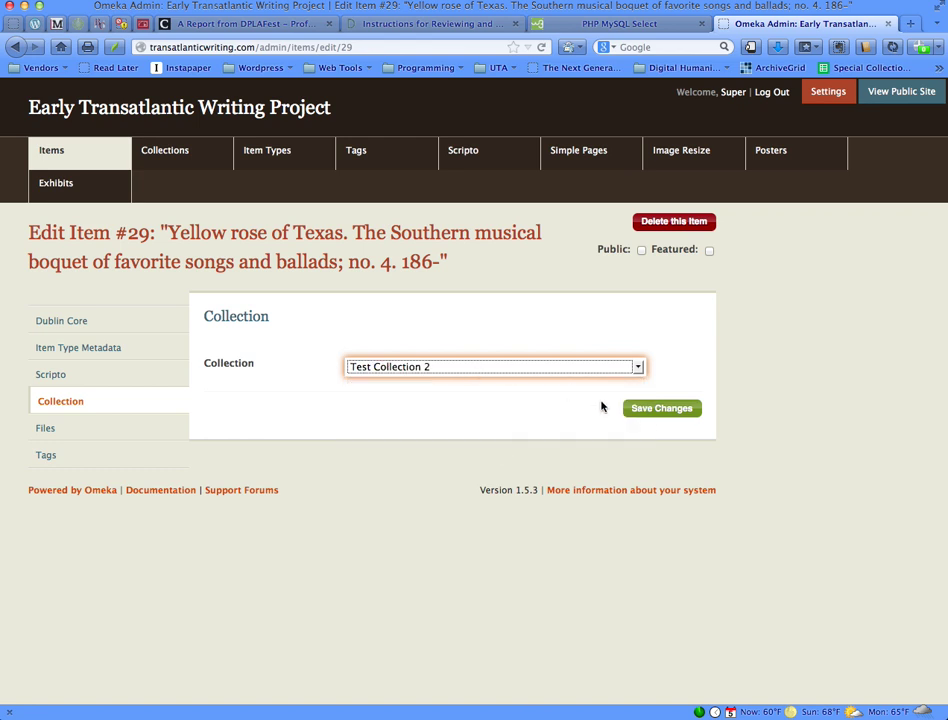
left_click(681, 415)
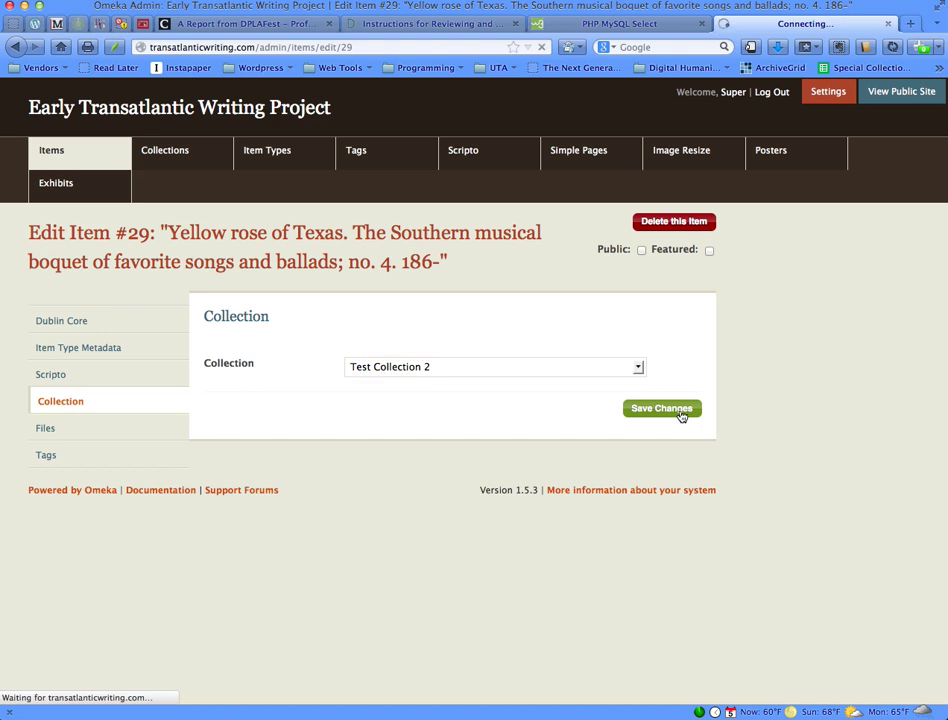
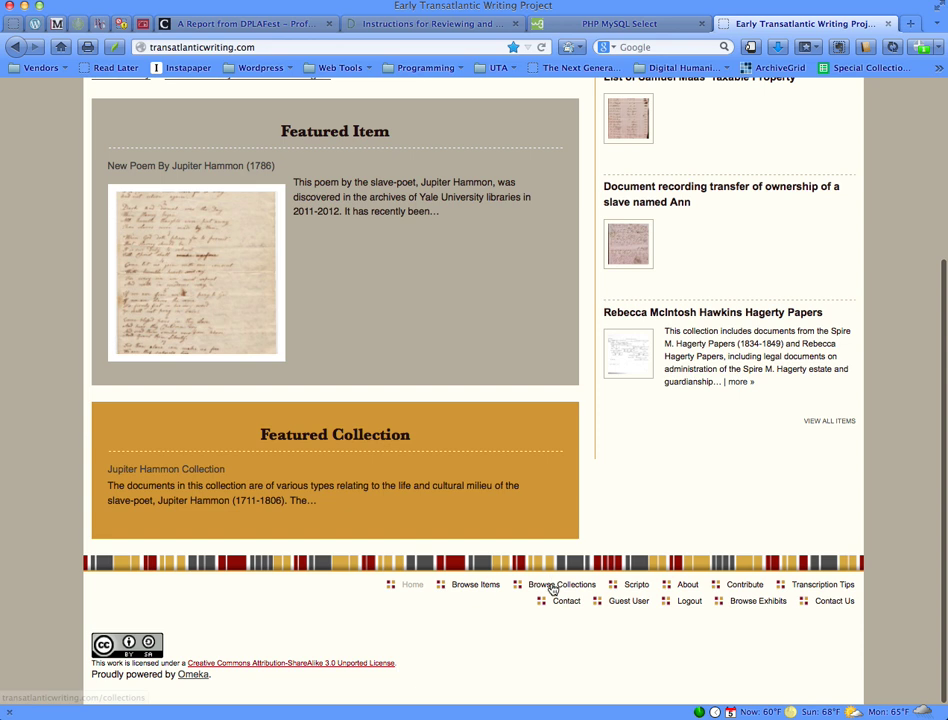
Step: Browse the public site's list of collections and open the page of Test Collection 2
left_click(553, 585)
scroll(487, 373, "down", 12)
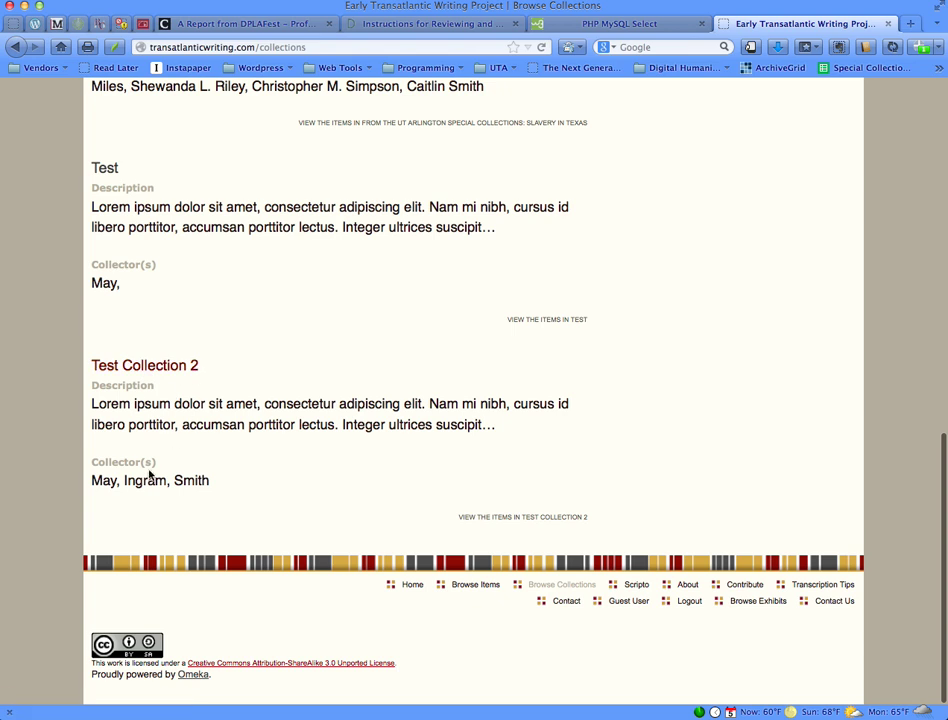
left_click(153, 371)
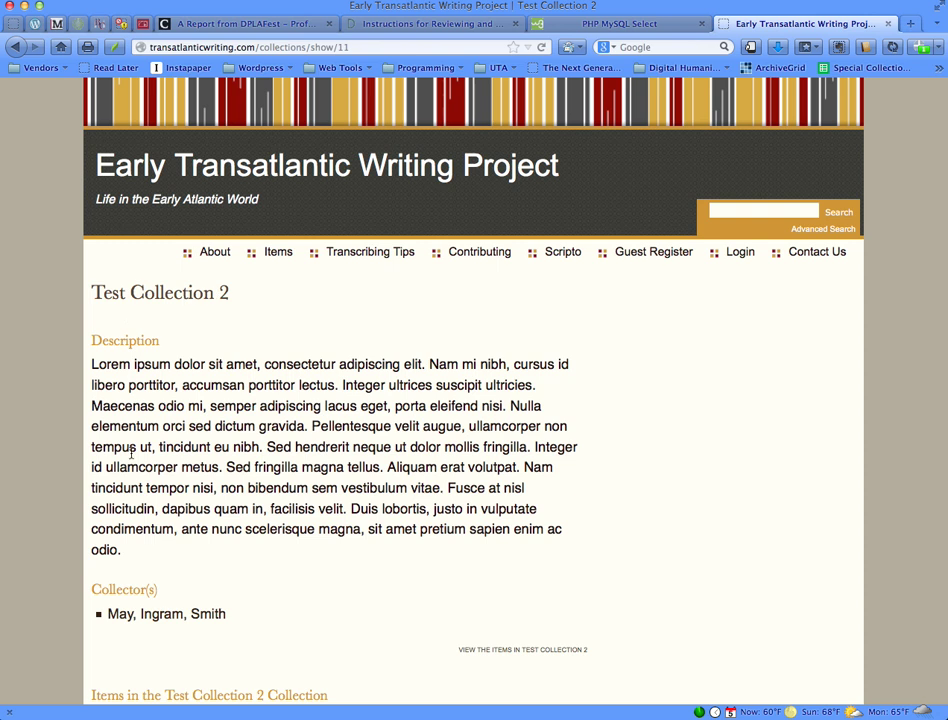
Step: Examine the public page of Test Collection 2, including its description, collectors and the list of assigned items
scroll(137, 443, "down", 10)
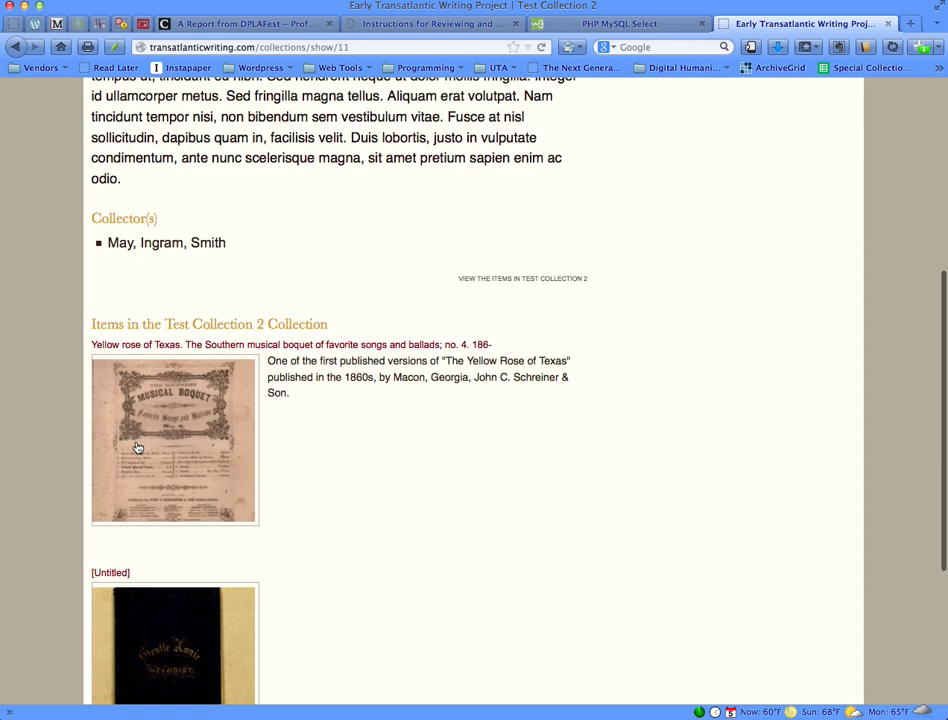
scroll(148, 447, "up", 5)
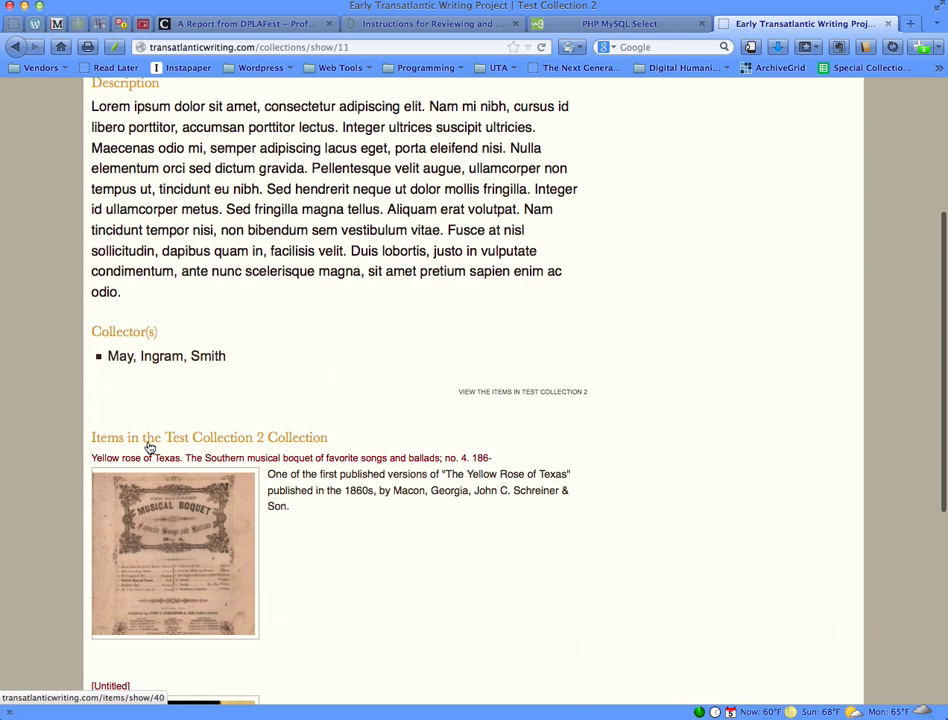
scroll(148, 447, "down", 5)
scroll(150, 448, "up", 1)
scroll(150, 448, "up", 3)
scroll(151, 446, "down", 6)
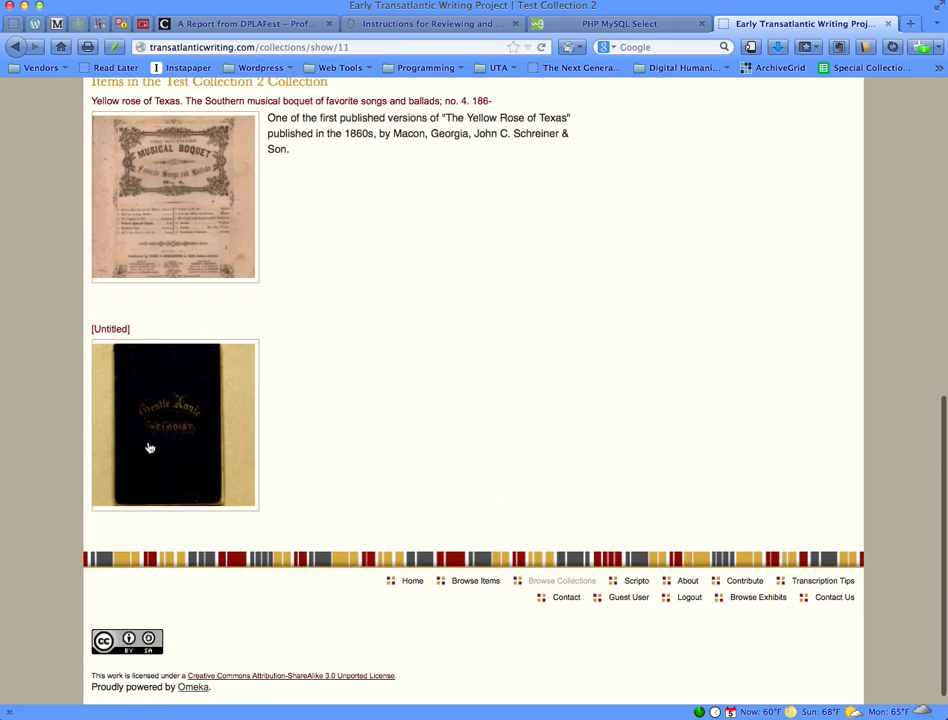
scroll(152, 445, "up", 7)
scroll(153, 447, "down", 7)
scroll(152, 447, "up", 7)
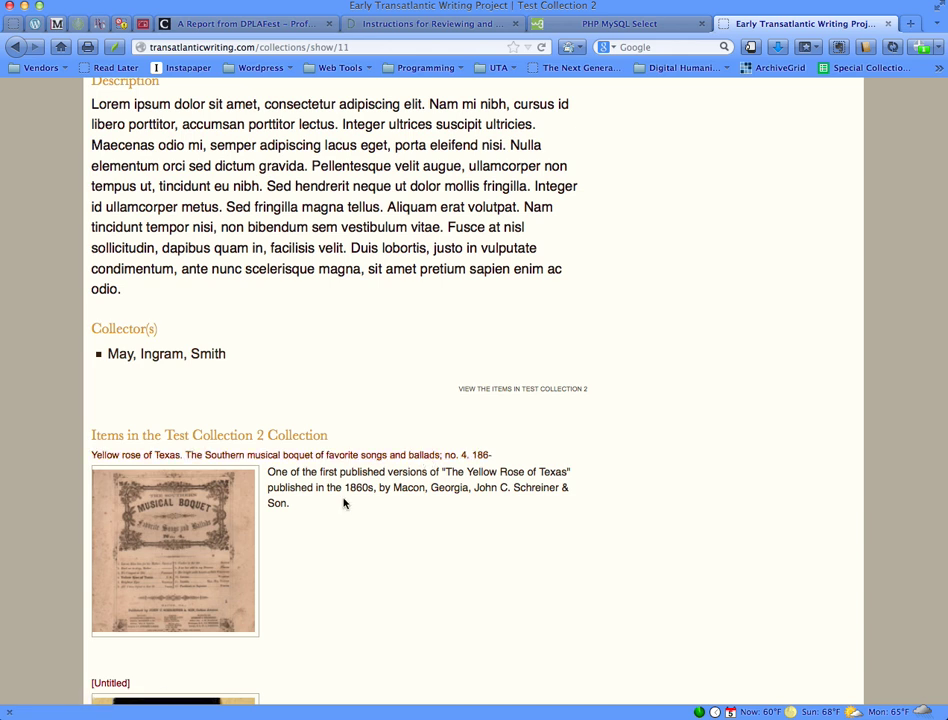
scroll(339, 531, "down", 2)
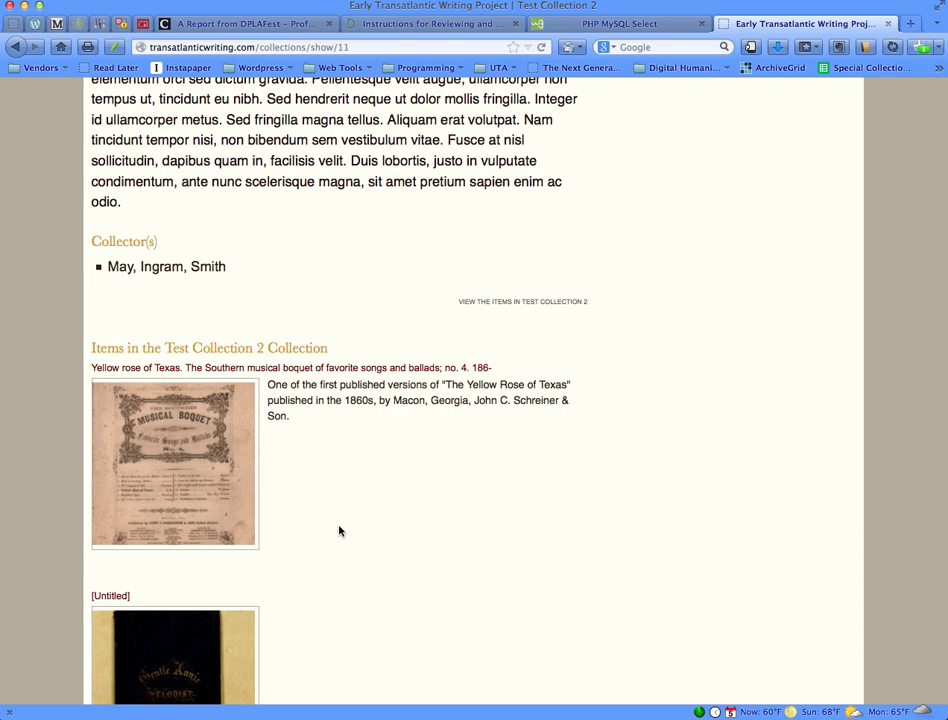
scroll(339, 531, "down", 5)
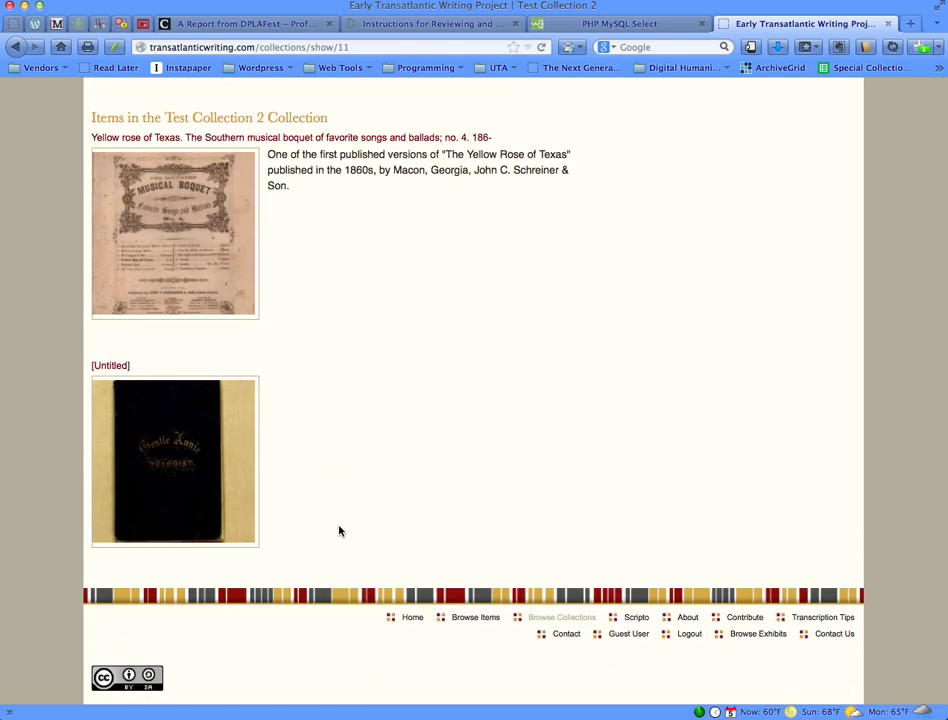
scroll(339, 531, "up", 5)
scroll(339, 531, "up", 8)
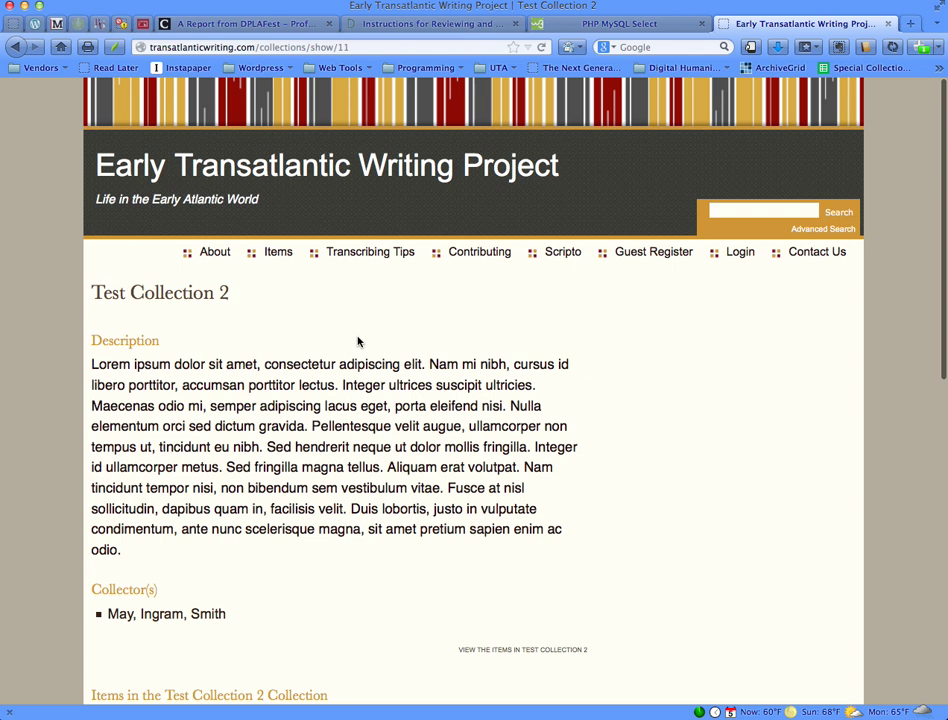
Step: Return to the public site's home page and look over its featured item and featured collection sections
left_click(225, 172)
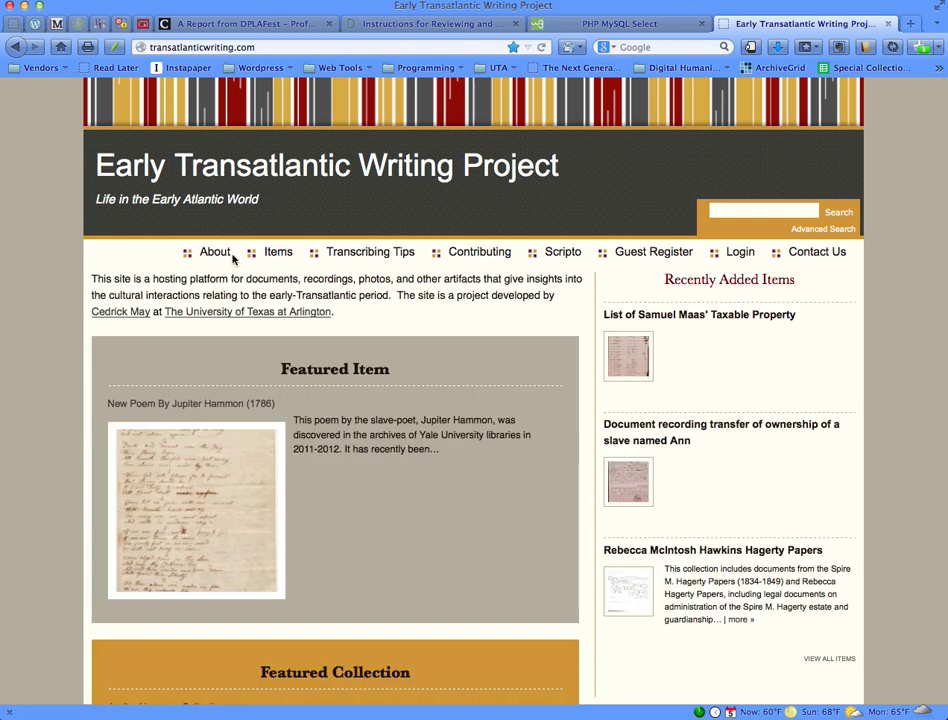
scroll(233, 259, "down", 5)
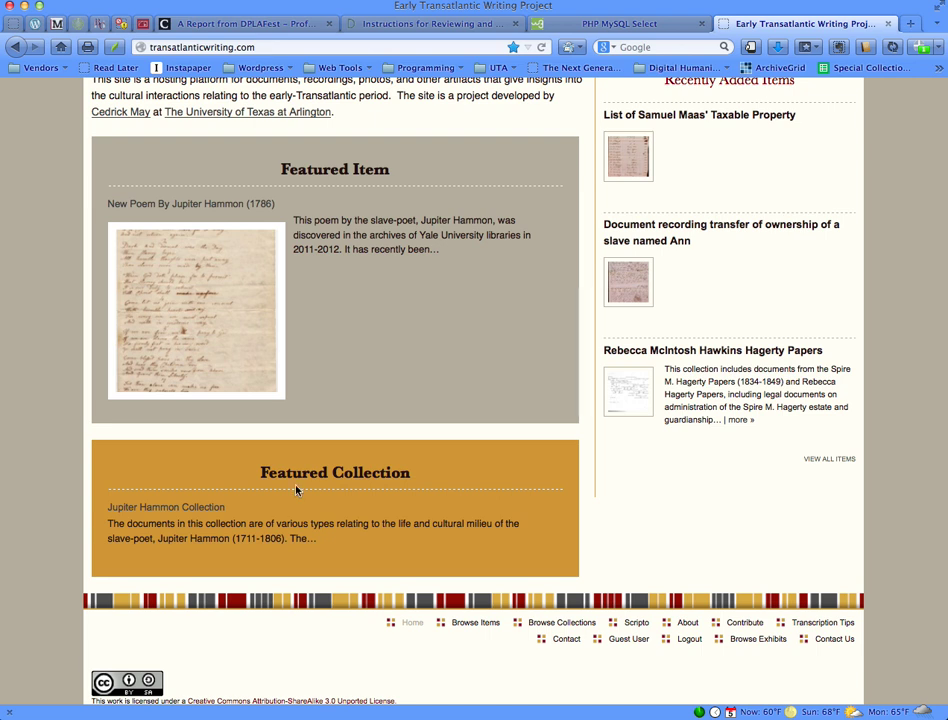
scroll(437, 495, "up", 5)
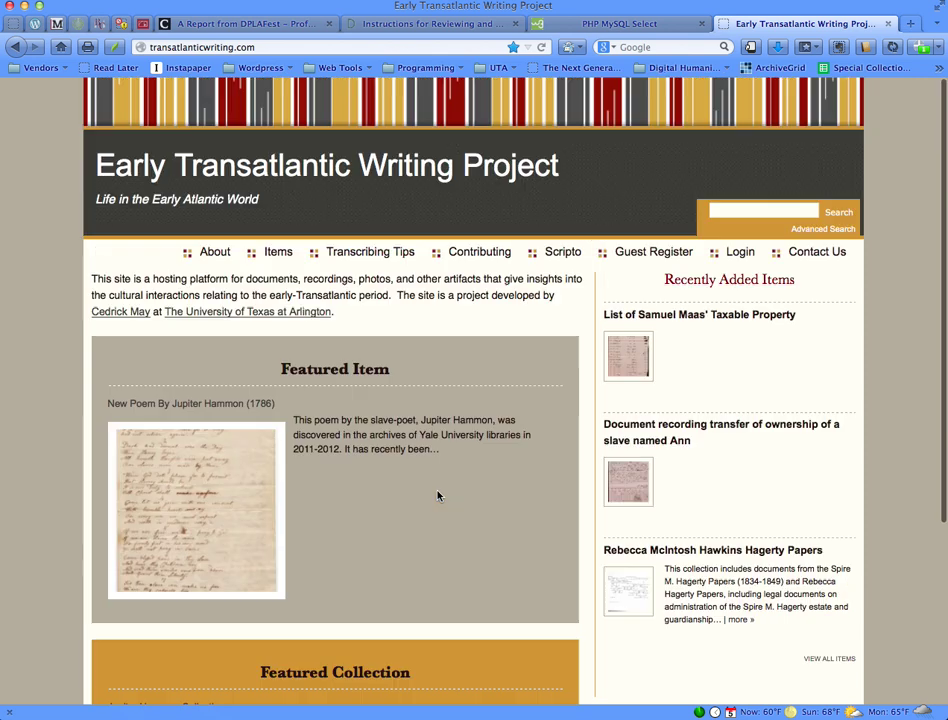